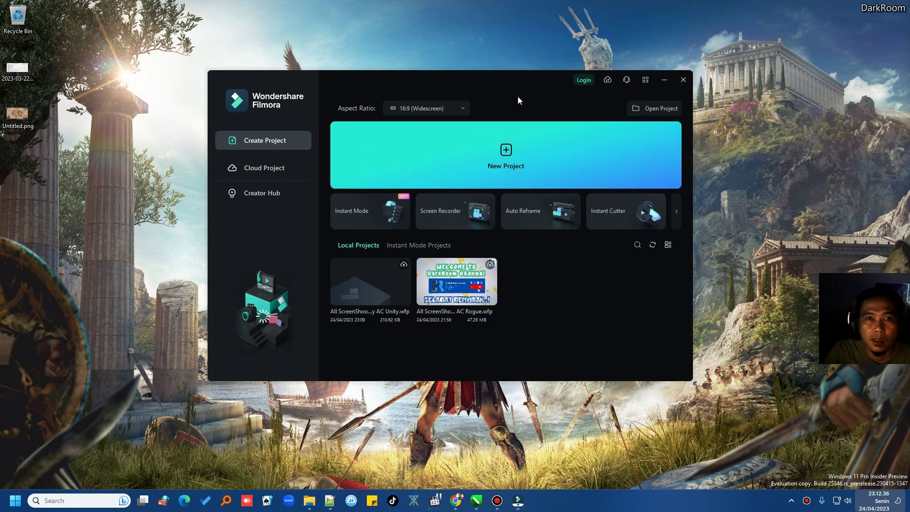
# Open the local project All ScreenShootGame Play AC Unity and preview its AC Unity Soundtrack video and AC UNITY Track List image.
pyautogui.moveTo(509, 79); pyautogui.dragTo(548, 103)
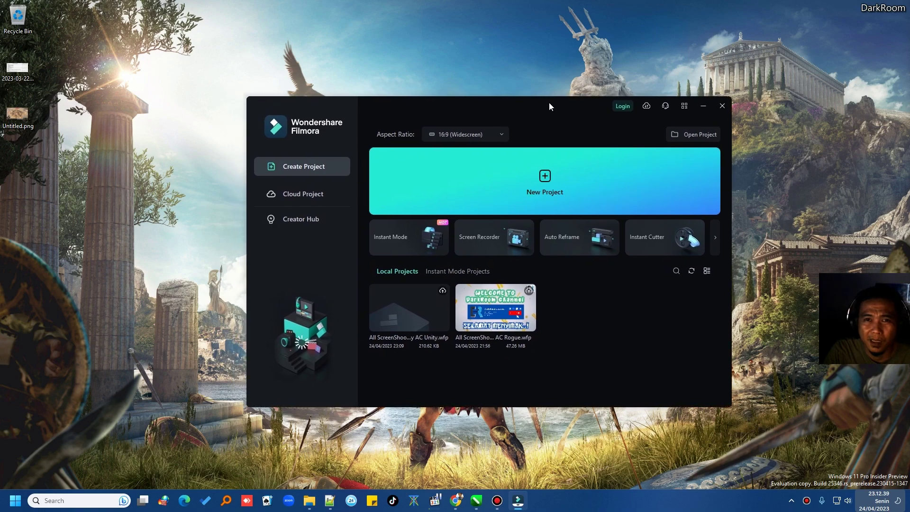
pyautogui.doubleClick(398, 314)
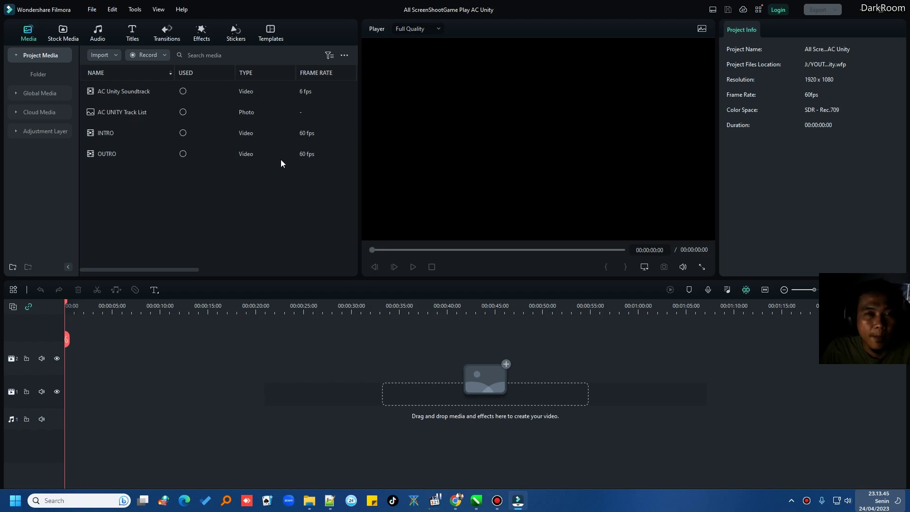
pyautogui.click(135, 97)
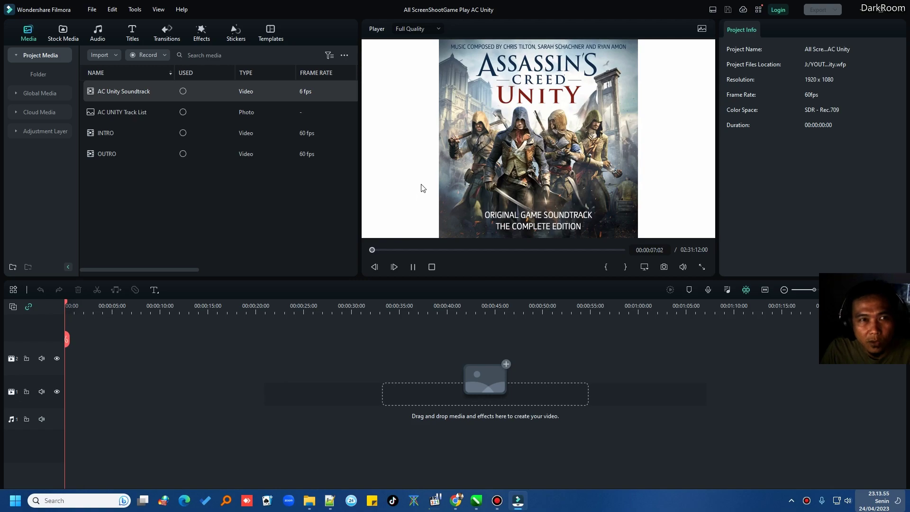
pyautogui.click(135, 112)
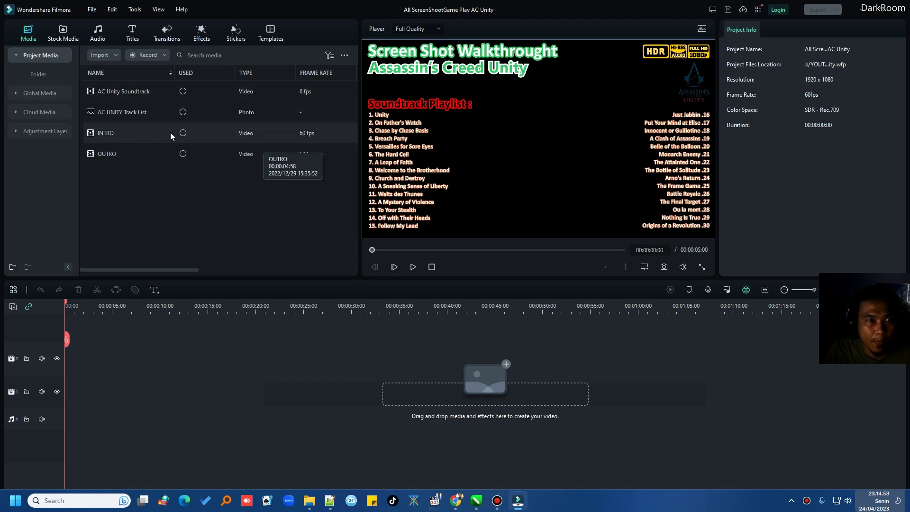
# Start a media import and browse to the 03 AC Unity folder inside FILES.IMAGE.EDIT.THUMBNAIL on the YT-DATA (J:) drive.
pyautogui.rightClick(156, 189)
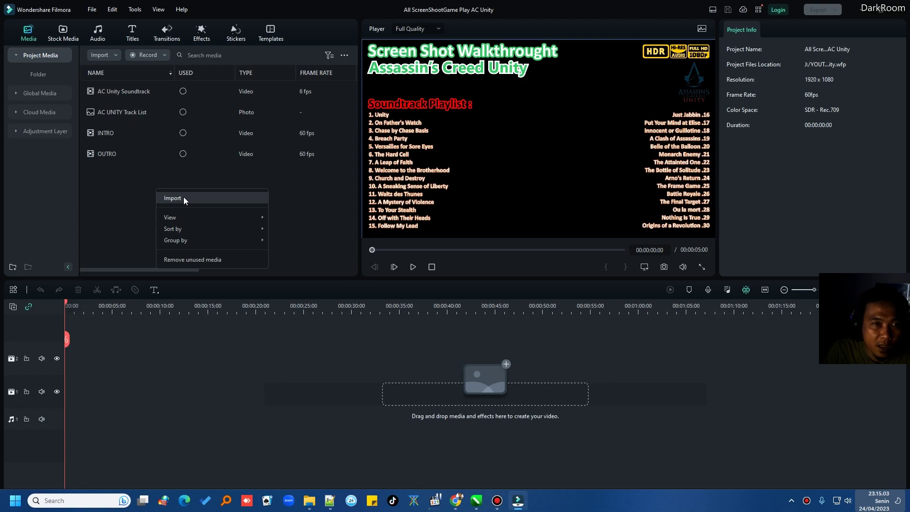
pyautogui.rightClick(134, 198)
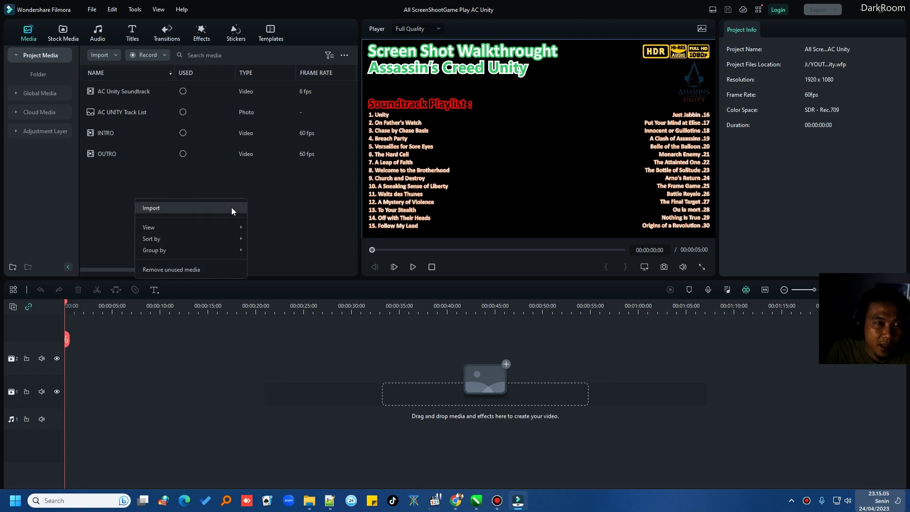
pyautogui.rightClick(207, 187)
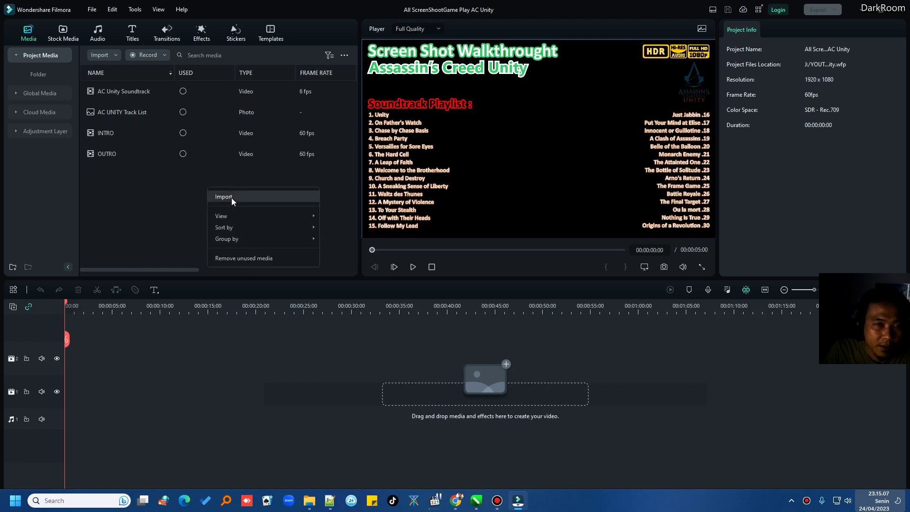
pyautogui.click(231, 197)
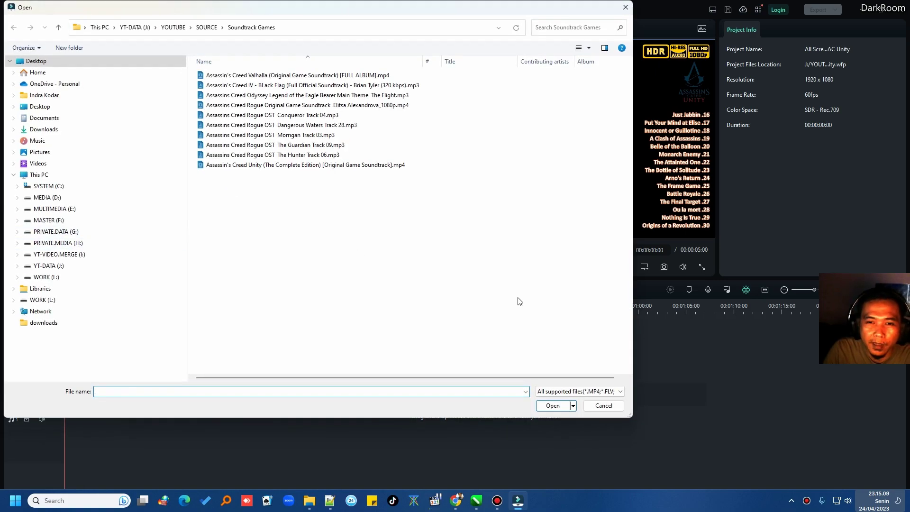
pyautogui.click(599, 392)
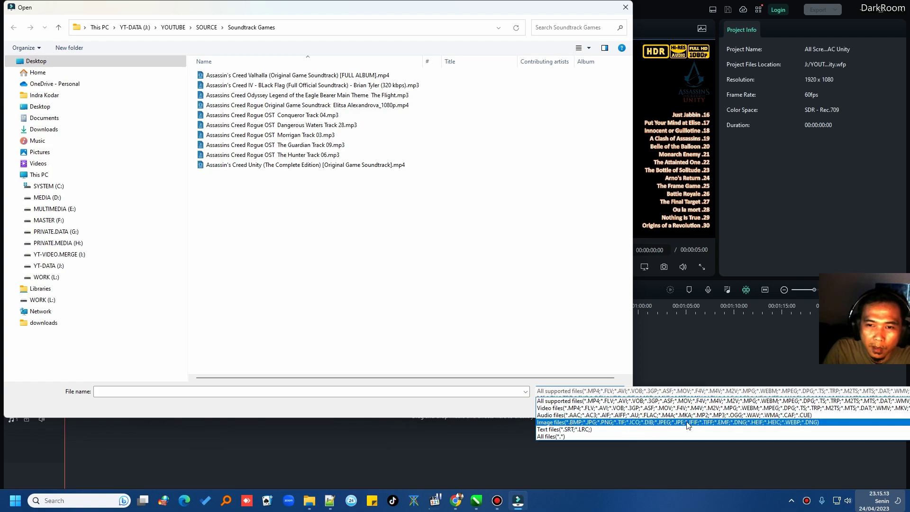
pyautogui.click(401, 260)
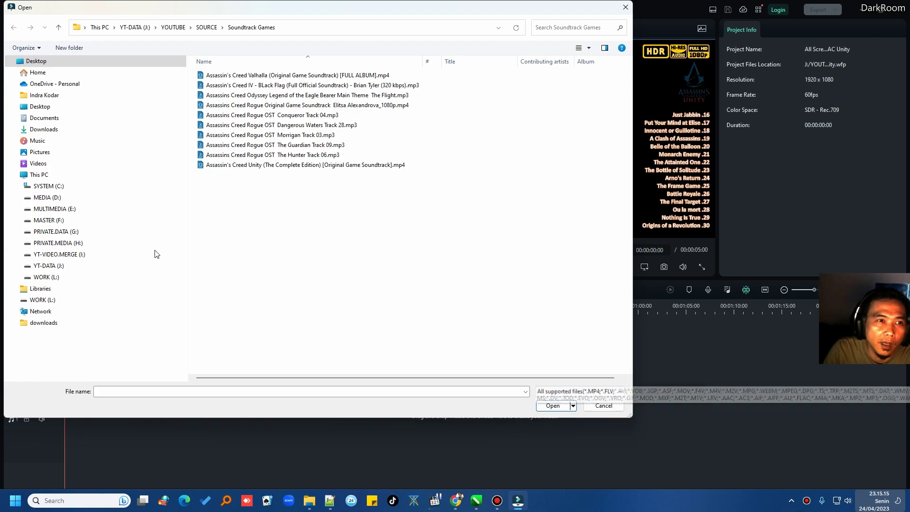
pyautogui.click(48, 265)
pyautogui.doubleClick(230, 95)
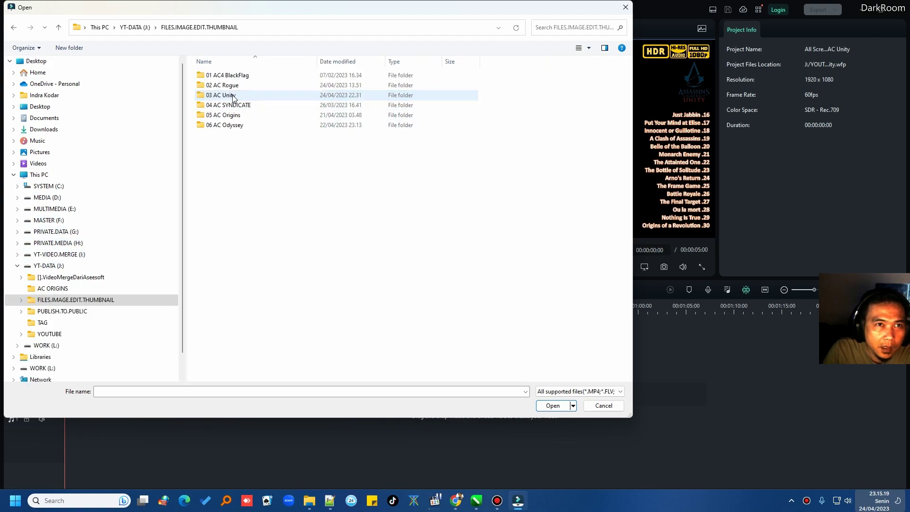
pyautogui.doubleClick(223, 94)
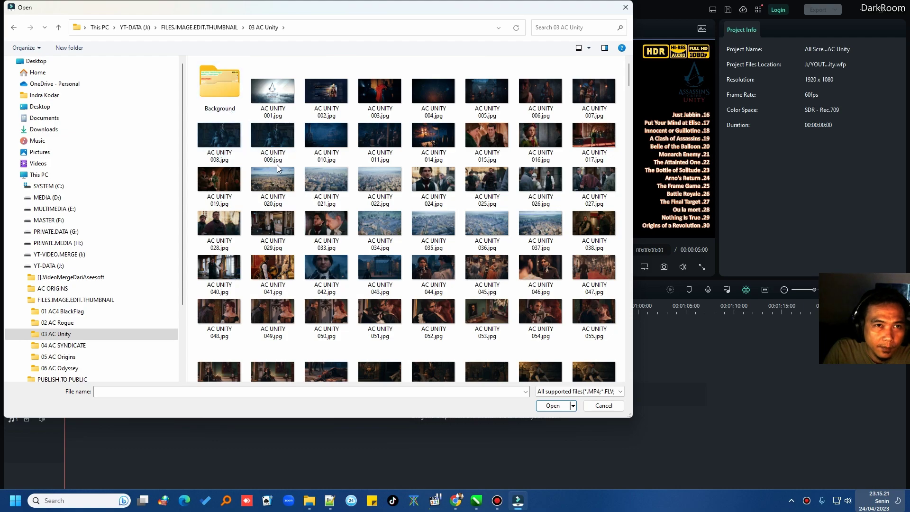
# Select all the AC UNITY images in the folder, check the selection's file properties, and import them into the project media.
pyautogui.click(277, 145)
pyautogui.hotkey('ctrl', 'a')
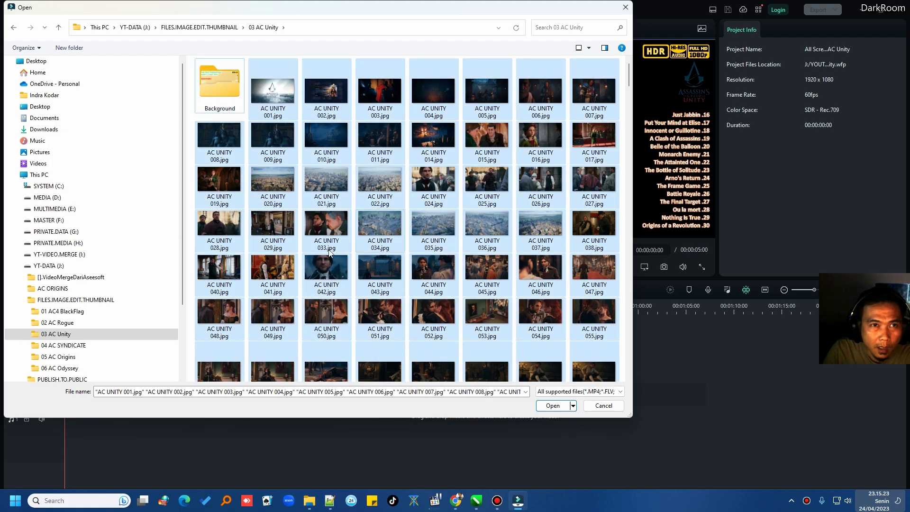
pyautogui.scroll(-5, 346, 271)
pyautogui.scroll(-20, 354, 269)
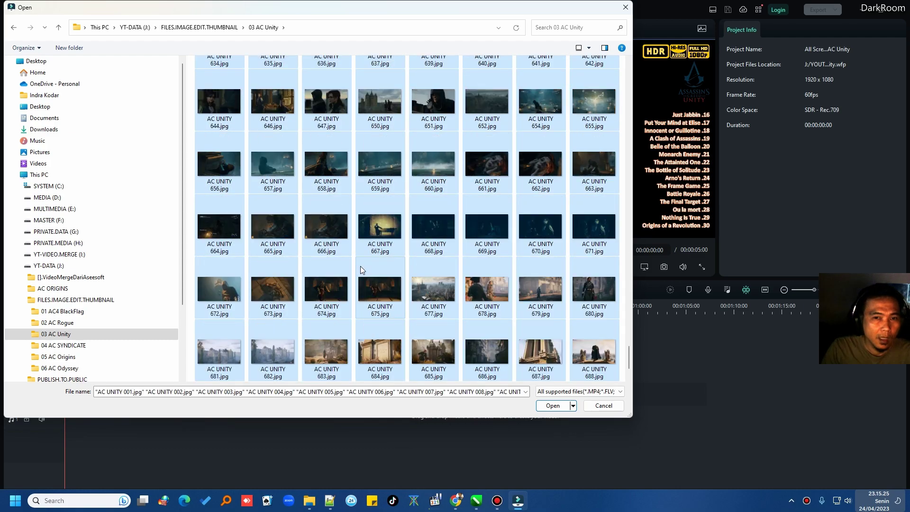
pyautogui.click(385, 348)
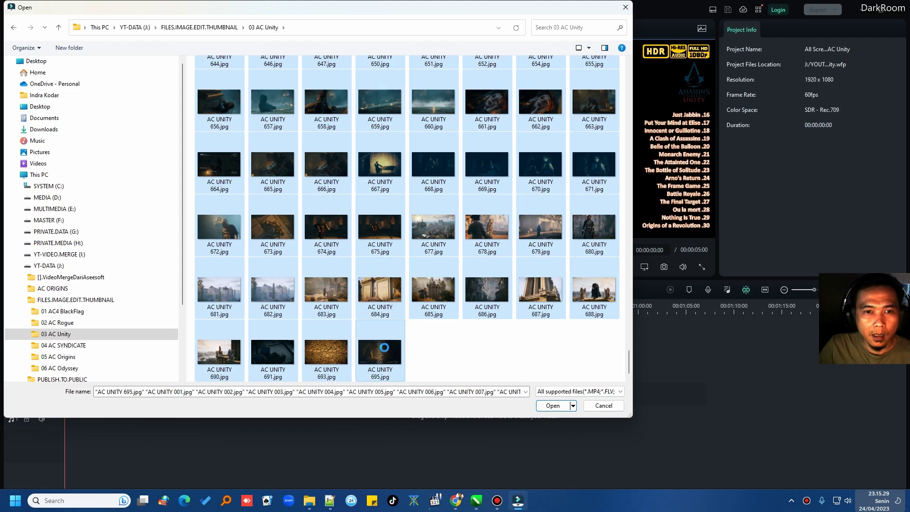
pyautogui.rightClick(384, 347)
pyautogui.click(417, 339)
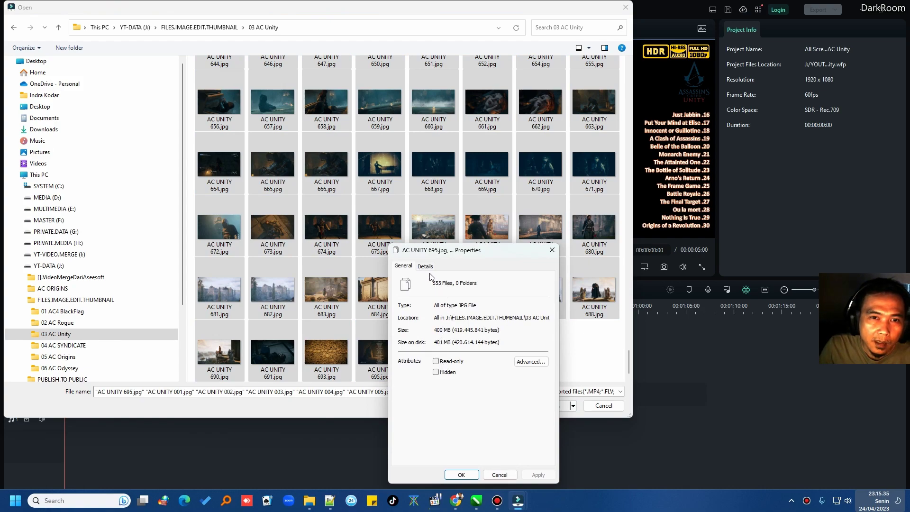
pyautogui.click(461, 474)
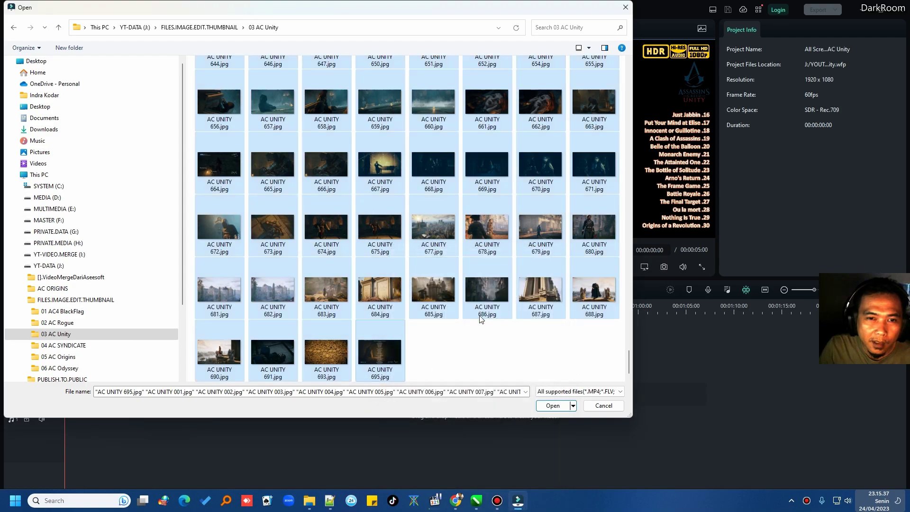
pyautogui.click(550, 406)
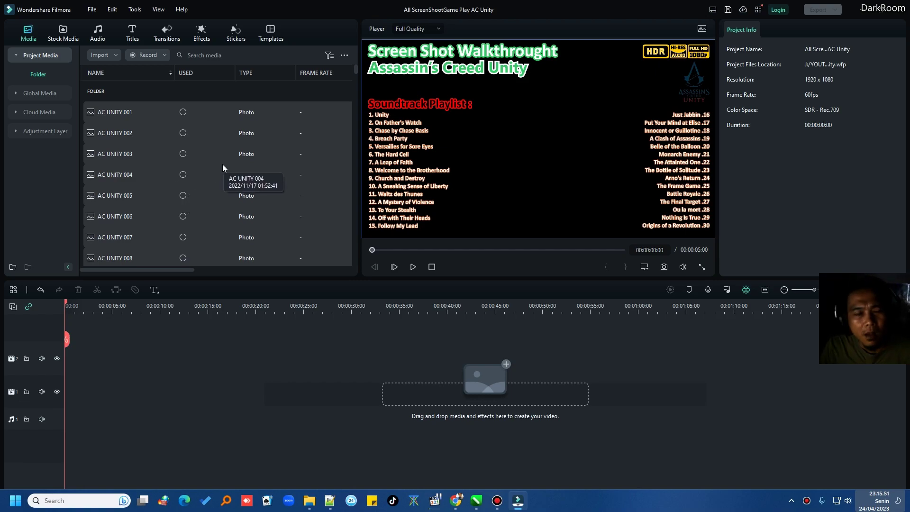
# Filter the project media by video, by audio, and by image to review each type of file.
pyautogui.click(331, 57)
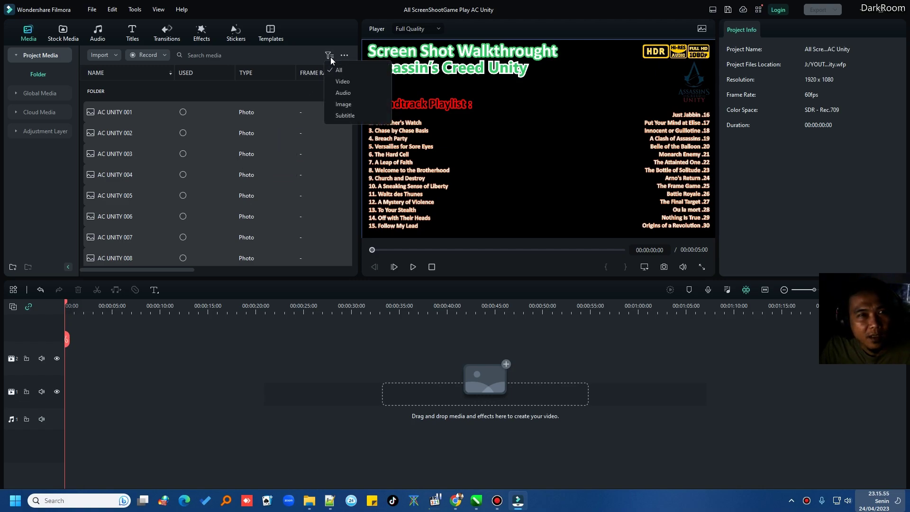
pyautogui.click(342, 82)
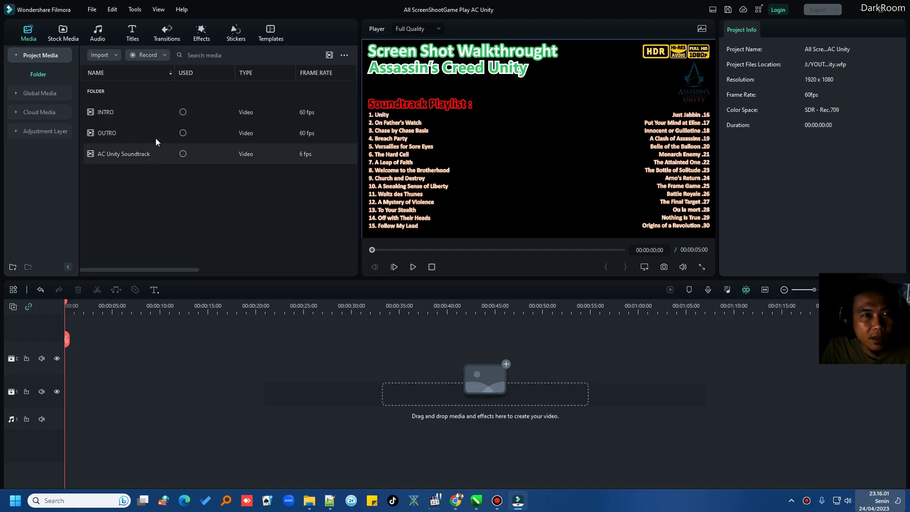
pyautogui.click(328, 56)
pyautogui.click(342, 93)
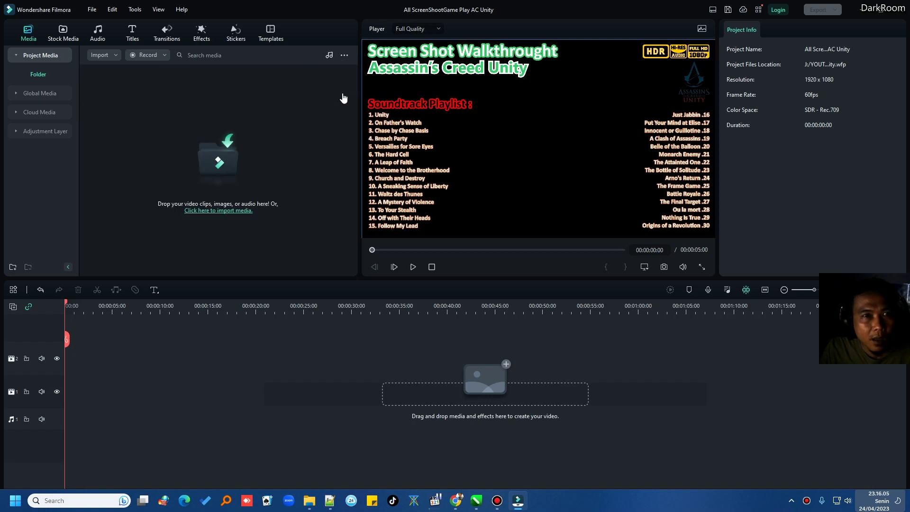
pyautogui.click(330, 56)
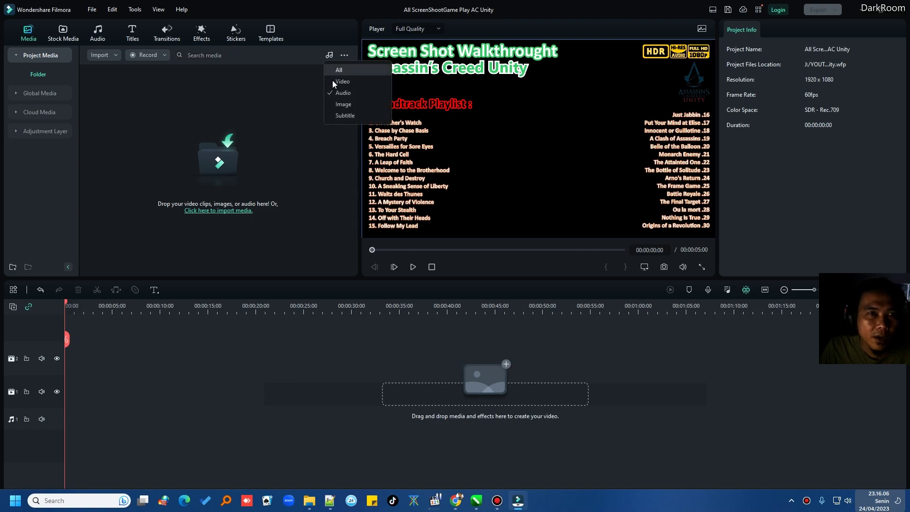
pyautogui.click(337, 103)
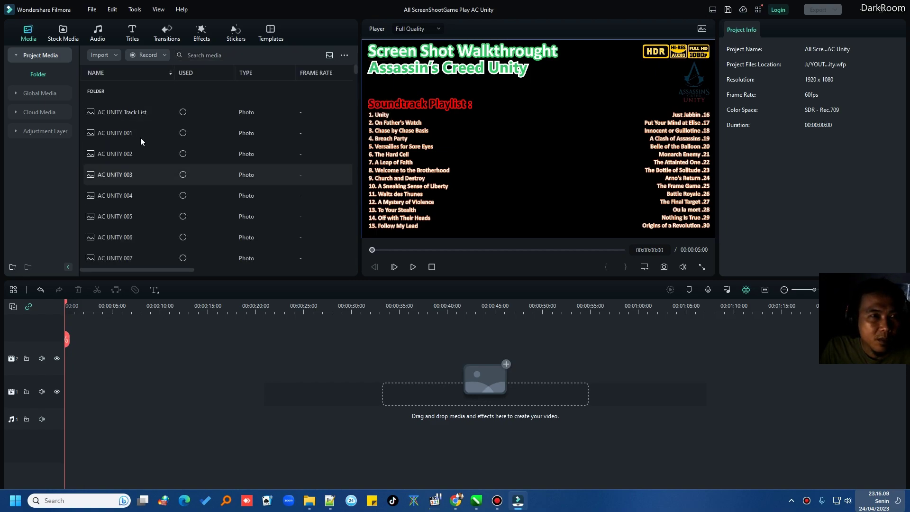
# Preview the AC UNITY 001 image and look through the whole list of imported images.
pyautogui.click(329, 54)
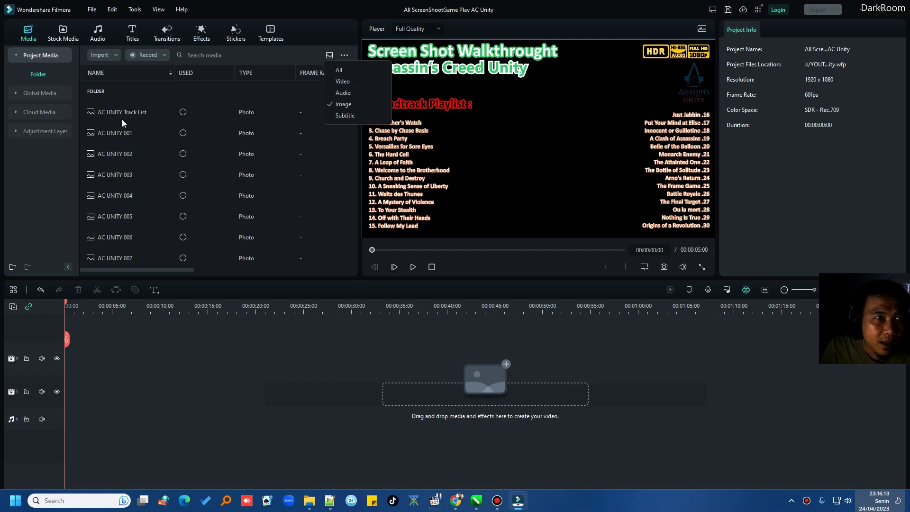
pyautogui.click(114, 132)
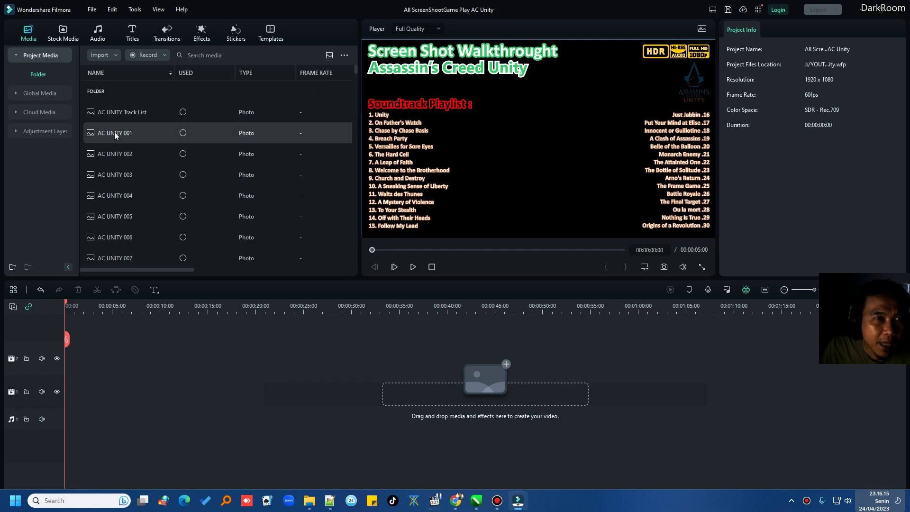
pyautogui.doubleClick(115, 132)
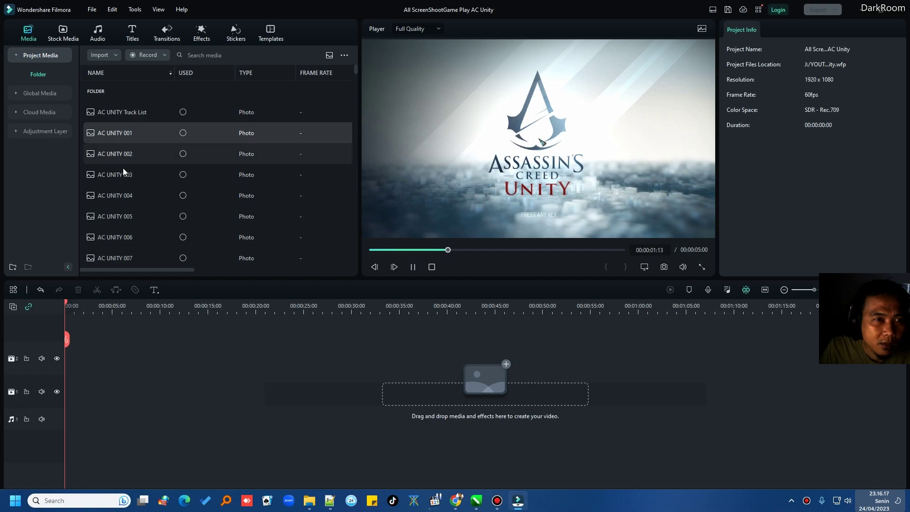
pyautogui.moveTo(355, 70); pyautogui.dragTo(352, 271)
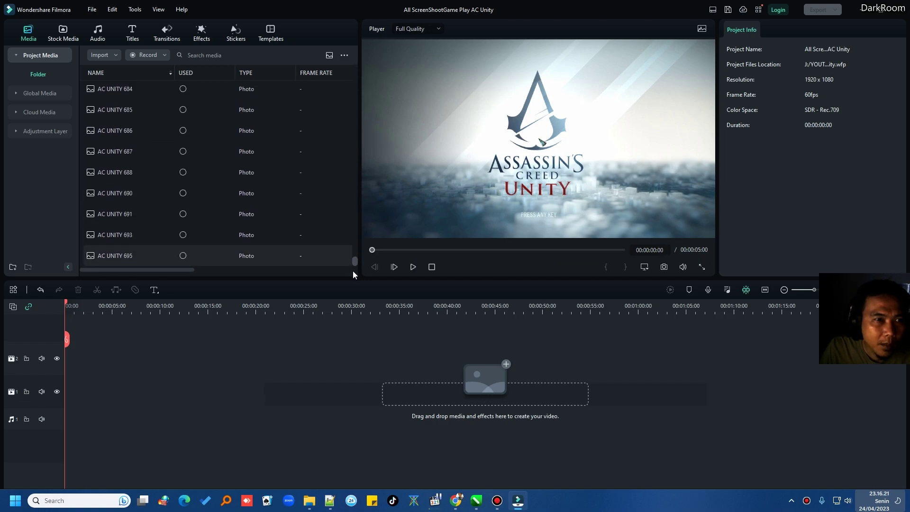
pyautogui.scroll(2, 357, 260)
pyautogui.scroll(-2, 360, 263)
pyautogui.moveTo(360, 266); pyautogui.dragTo(354, 70)
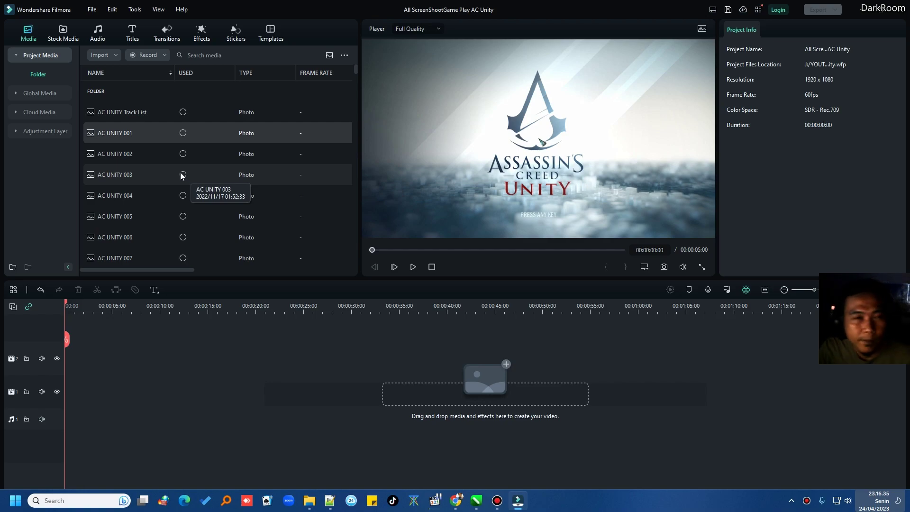
# Show only video media and place AC Unity Soundtrack at the start of video track 1, keeping the project settings at 1920 x 1080 60fps.
pyautogui.click(329, 55)
pyautogui.click(339, 83)
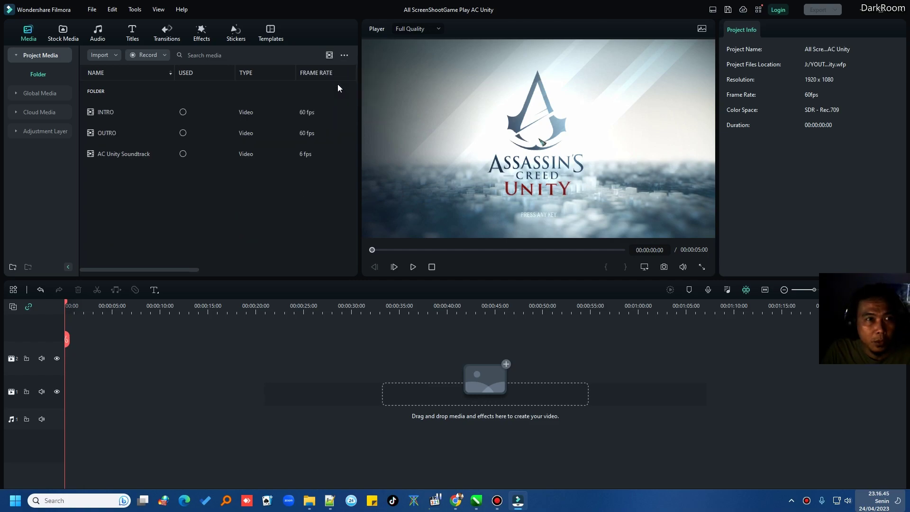
pyautogui.doubleClick(126, 157)
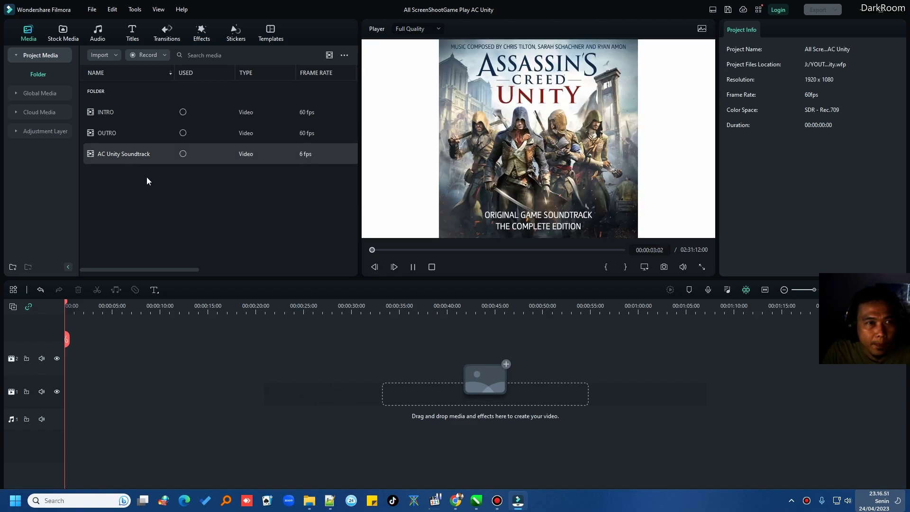
pyautogui.moveTo(129, 154); pyautogui.dragTo(66, 393)
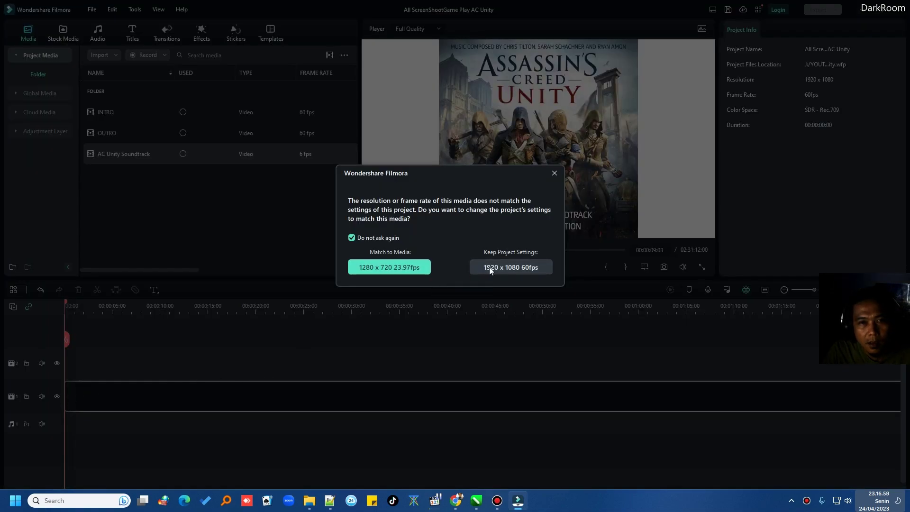
pyautogui.click(508, 267)
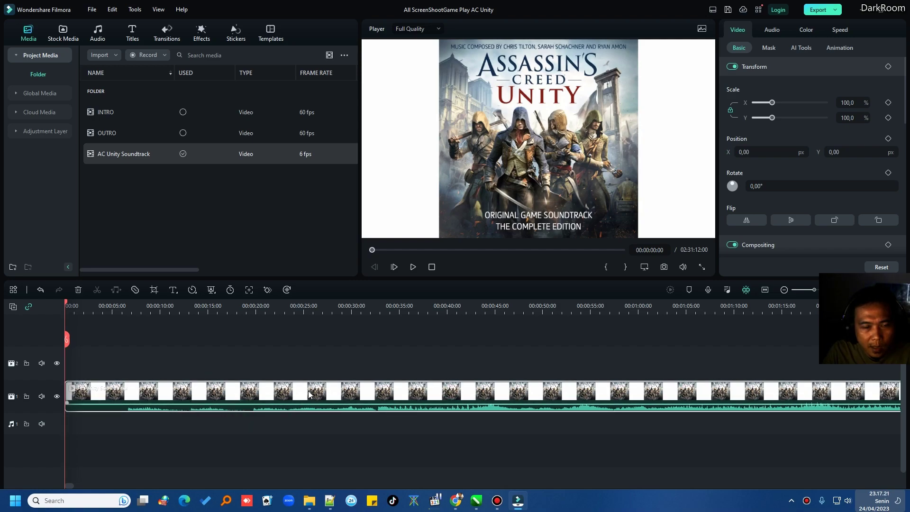
pyautogui.rightClick(152, 395)
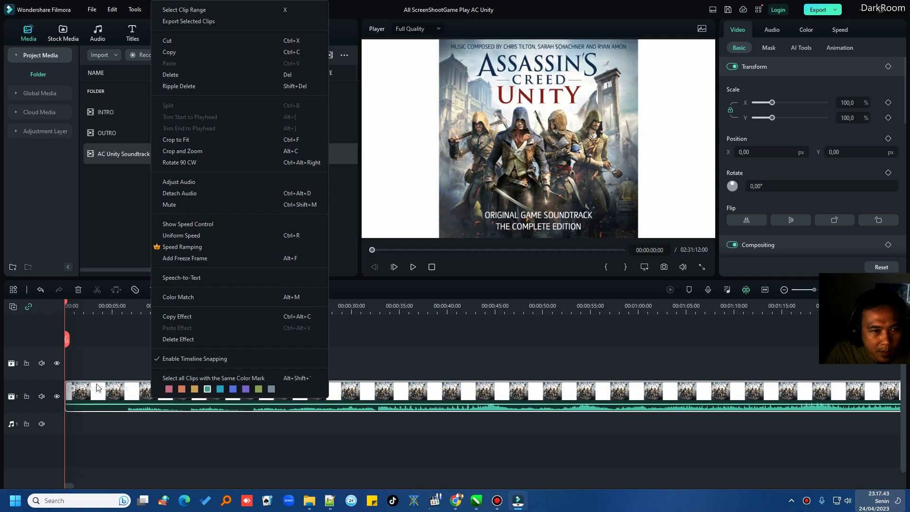
pyautogui.click(36, 331)
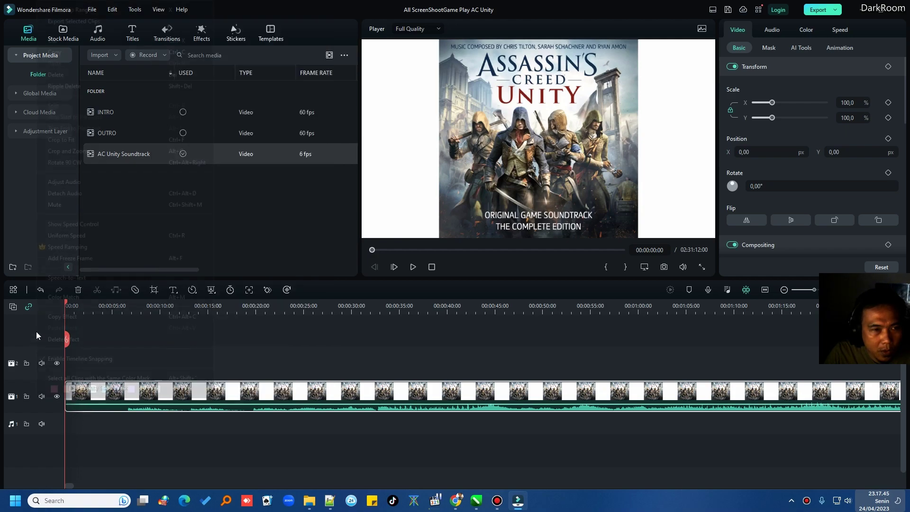
pyautogui.rightClick(36, 331)
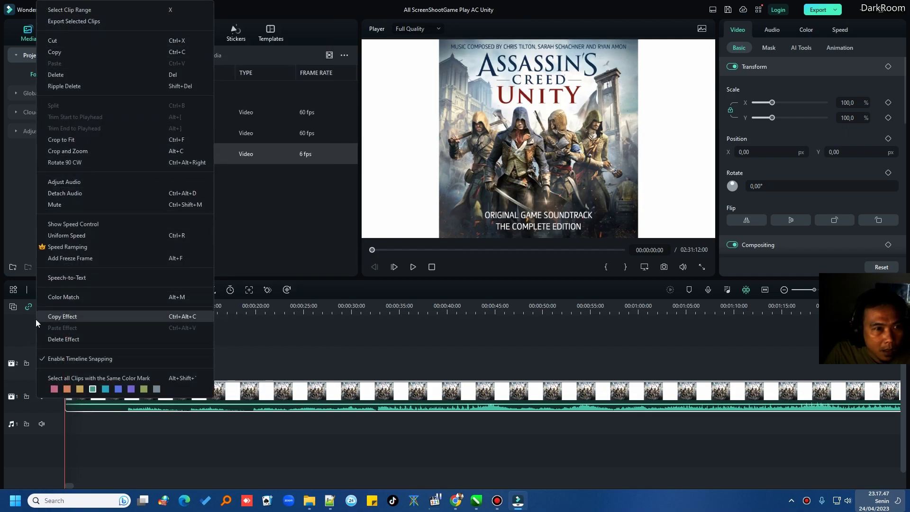
pyautogui.click(22, 334)
pyautogui.rightClick(16, 356)
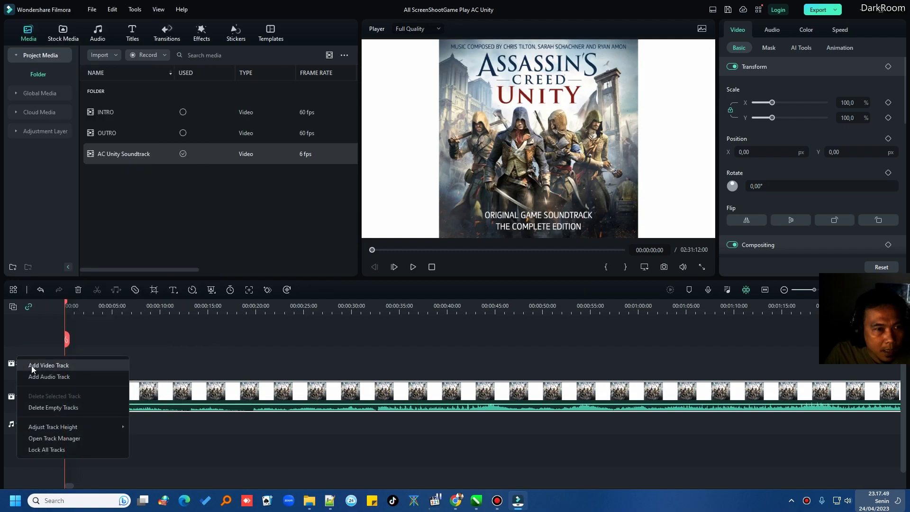
pyautogui.click(206, 425)
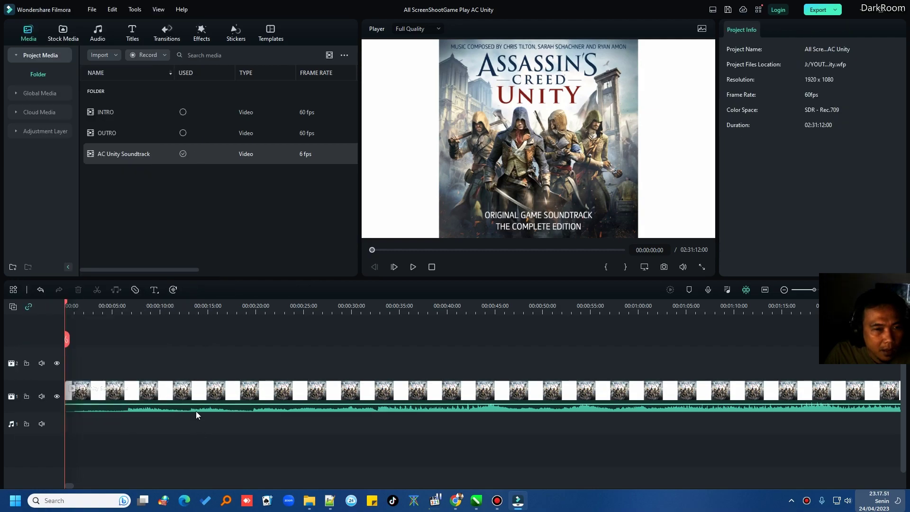
# Detach the audio from the AC Unity Soundtrack clip on video track 1 and delete the clip's picture part, keeping the detached audio.
pyautogui.rightClick(198, 396)
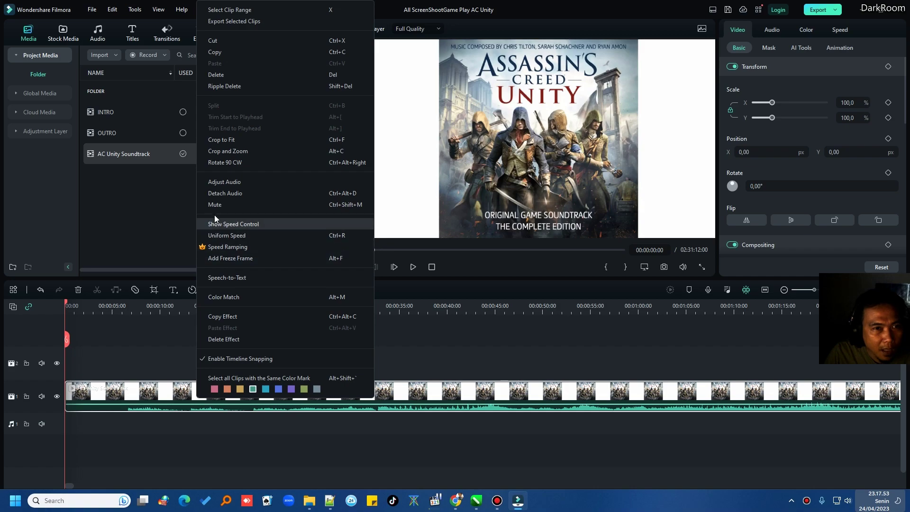
pyautogui.click(218, 194)
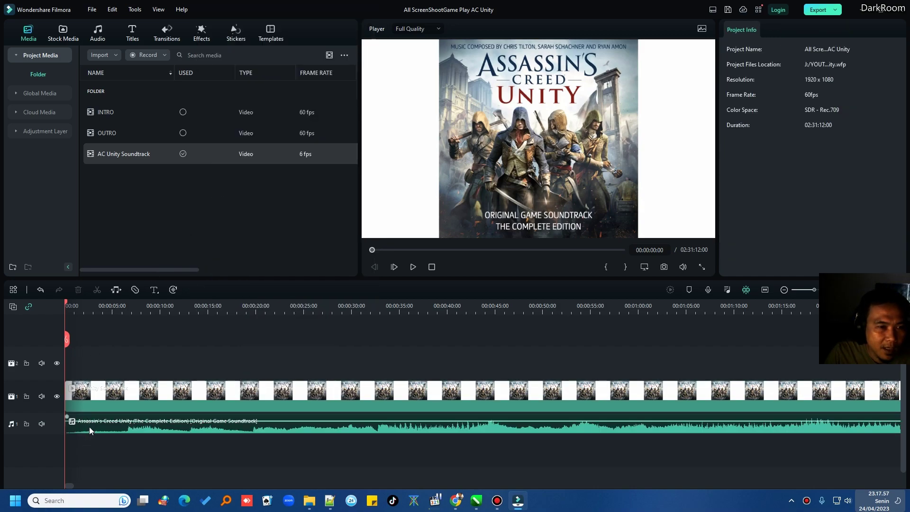
pyautogui.click(67, 426)
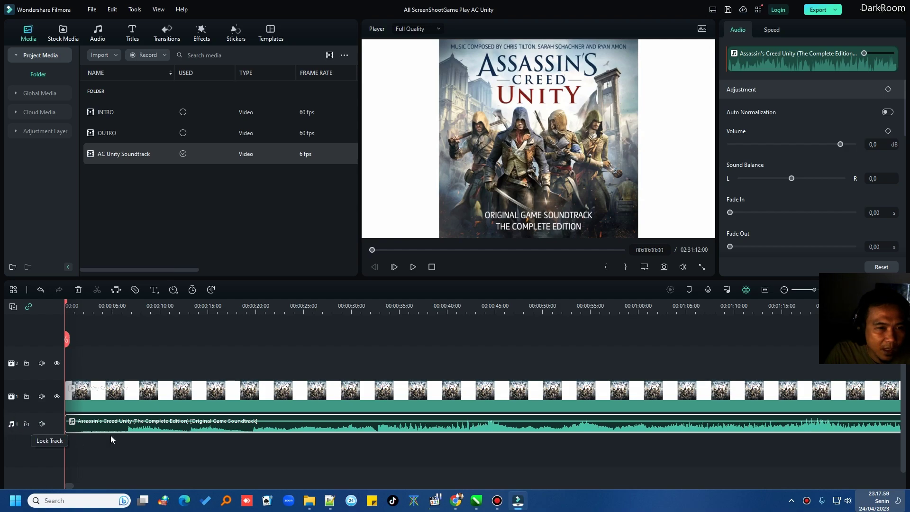
pyautogui.click(180, 391)
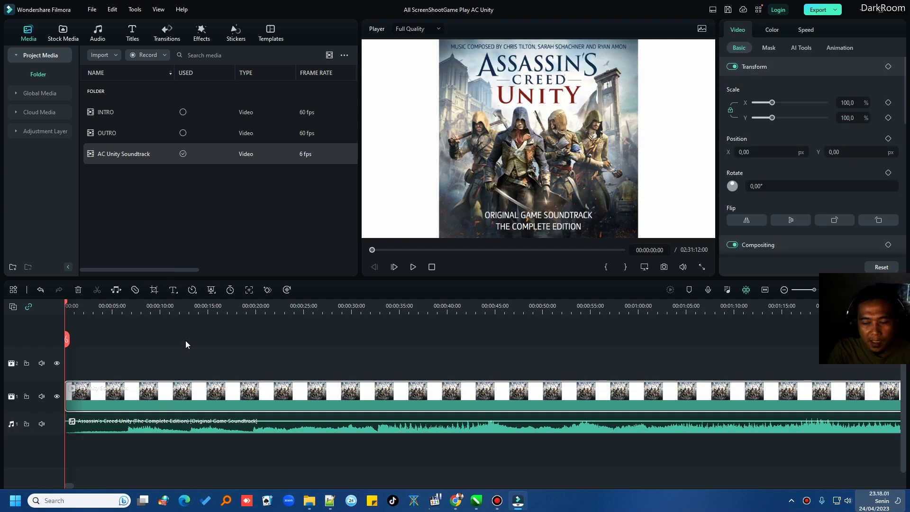
pyautogui.press('Delete')
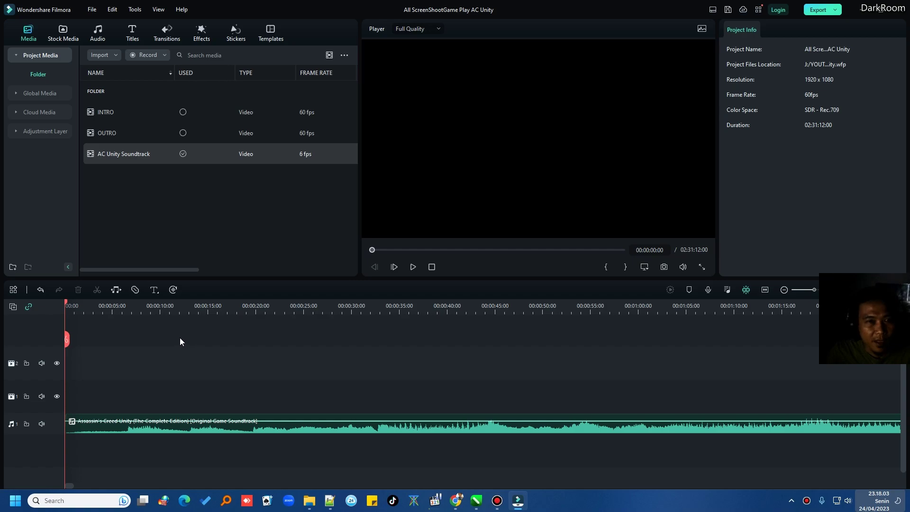
# Play the opening of the soundtrack, then check the timeline's start and end to see how long the audio runs.
pyautogui.click(413, 267)
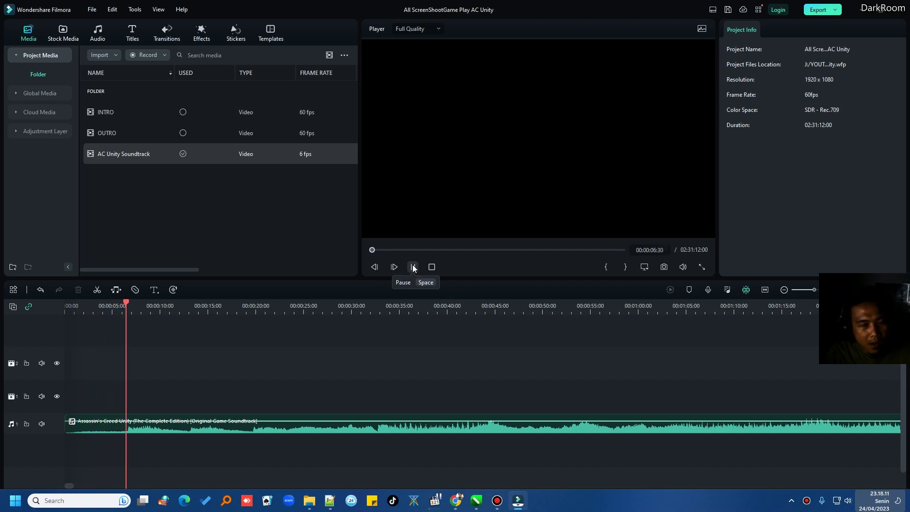
pyautogui.click(412, 266)
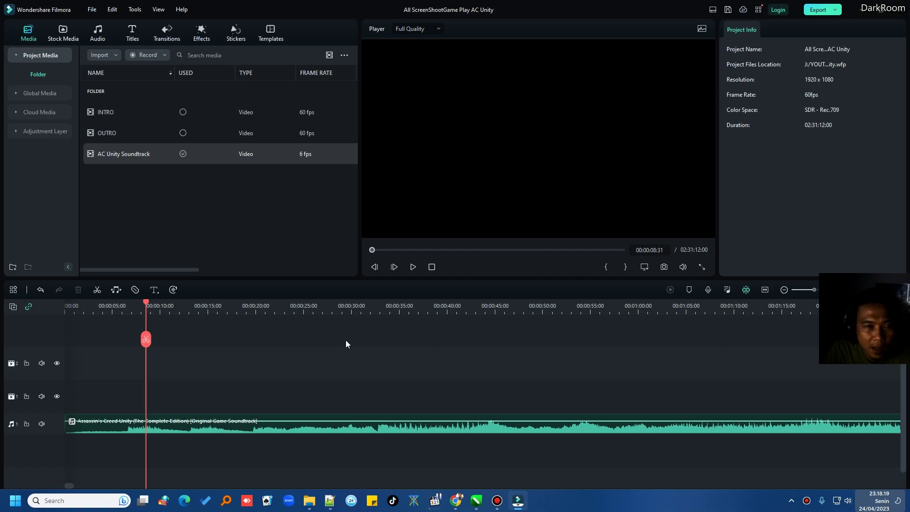
pyautogui.press('Home')
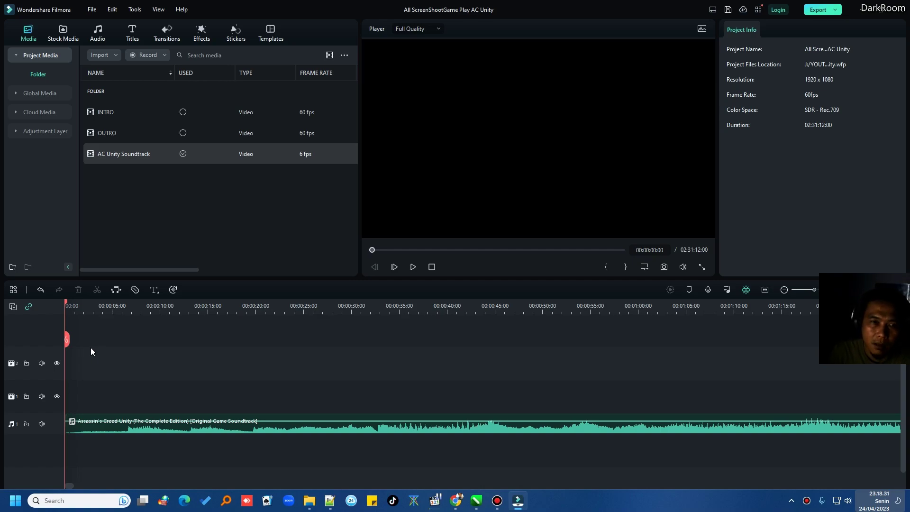
pyautogui.press('End')
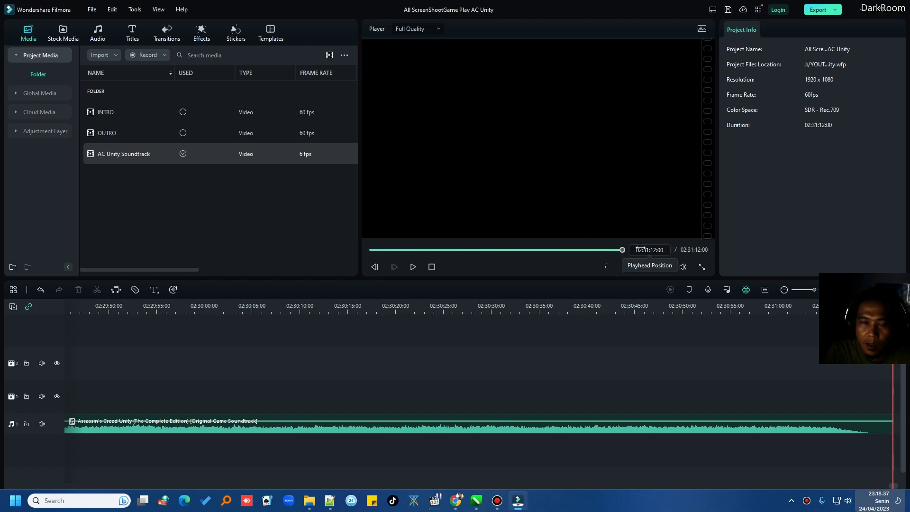
# Return the playhead to the start of the timeline and show only images in the project media.
pyautogui.press('Home')
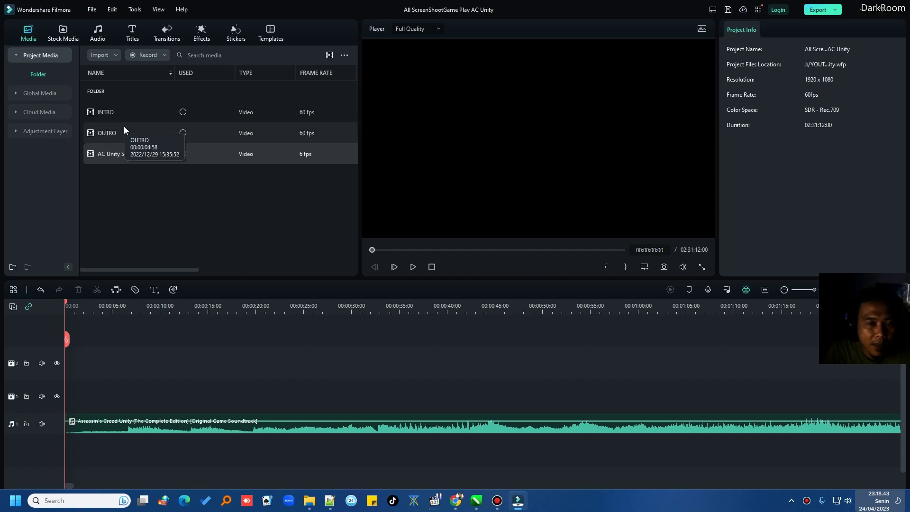
pyautogui.click(329, 55)
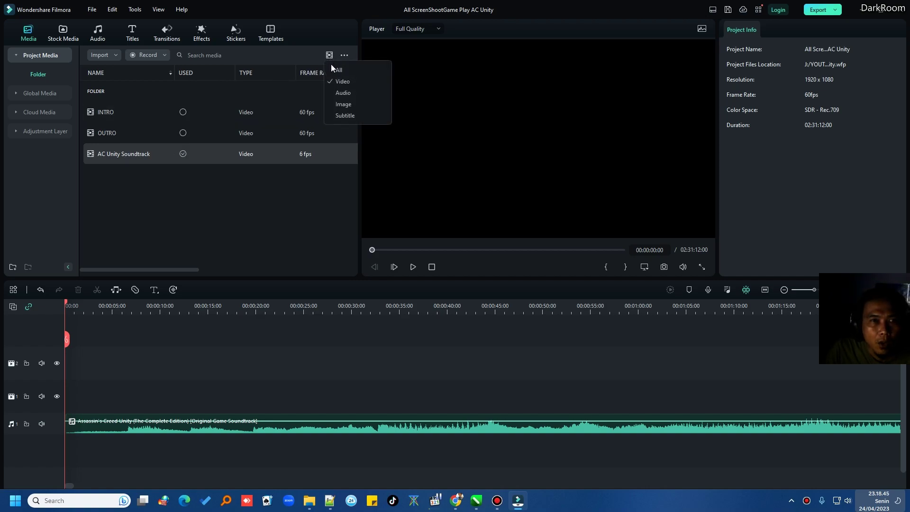
pyautogui.click(343, 103)
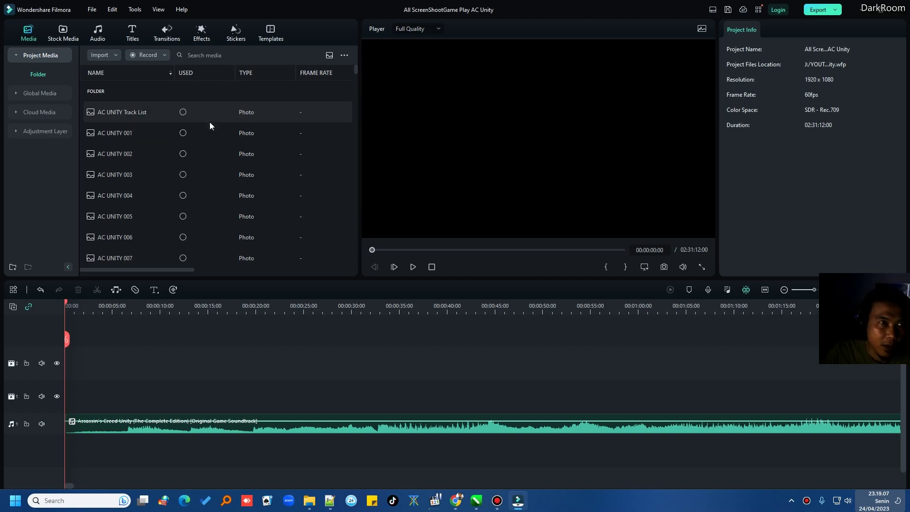
pyautogui.click(113, 9)
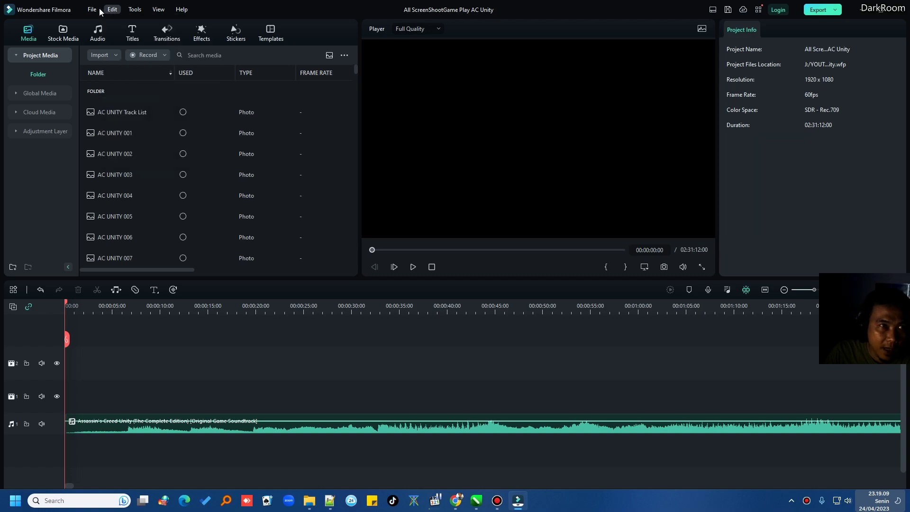
pyautogui.click(92, 9)
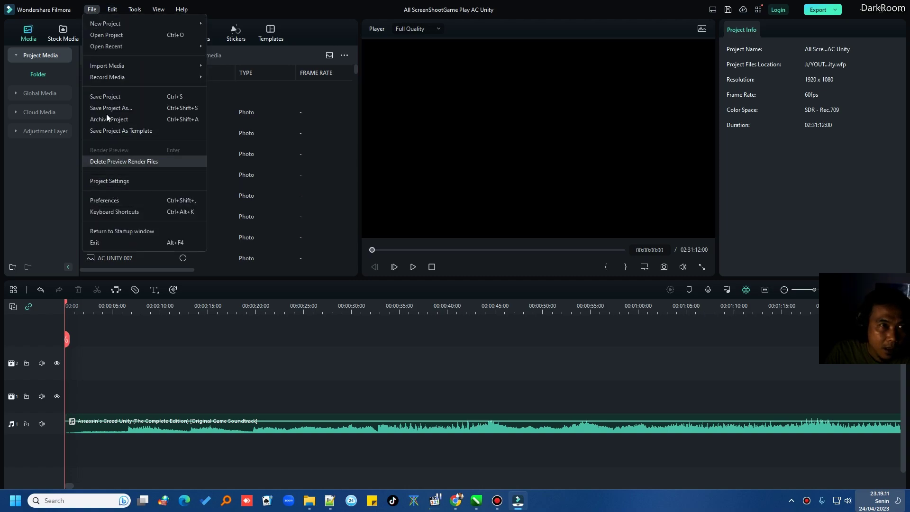
pyautogui.click(109, 181)
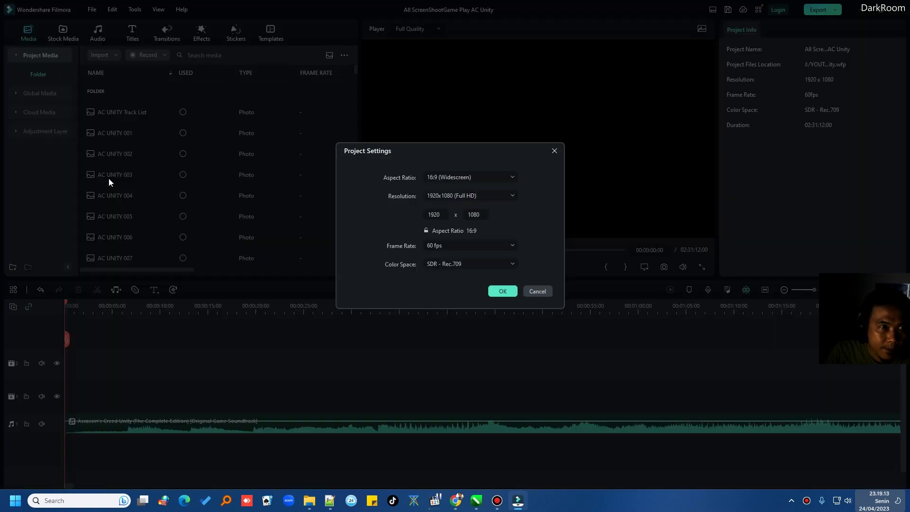
pyautogui.click(539, 290)
# Set the default photo duration to 8,4 seconds in the editing preferences and apply it.
pyautogui.click(91, 10)
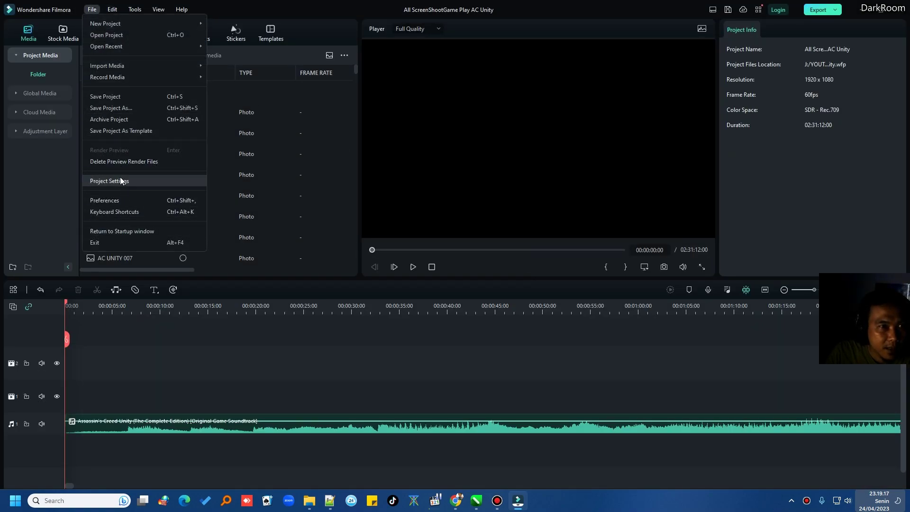
pyautogui.click(116, 201)
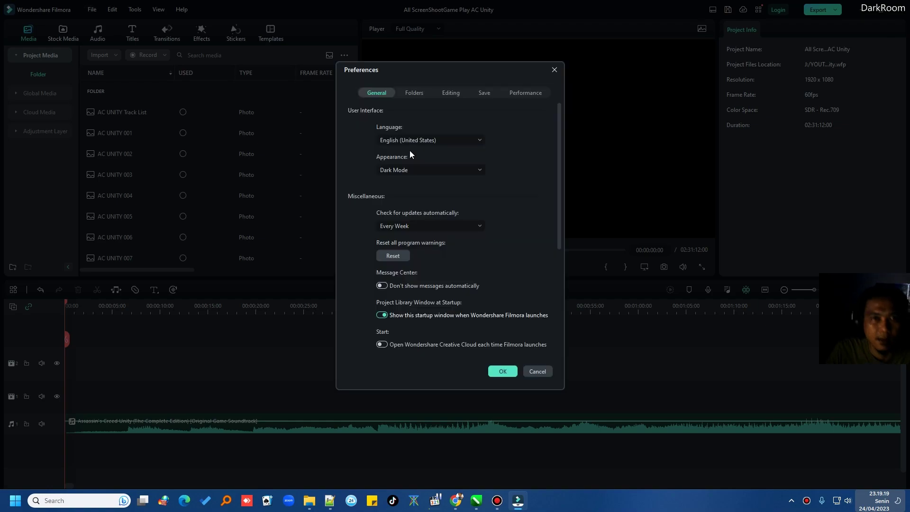
pyautogui.click(453, 92)
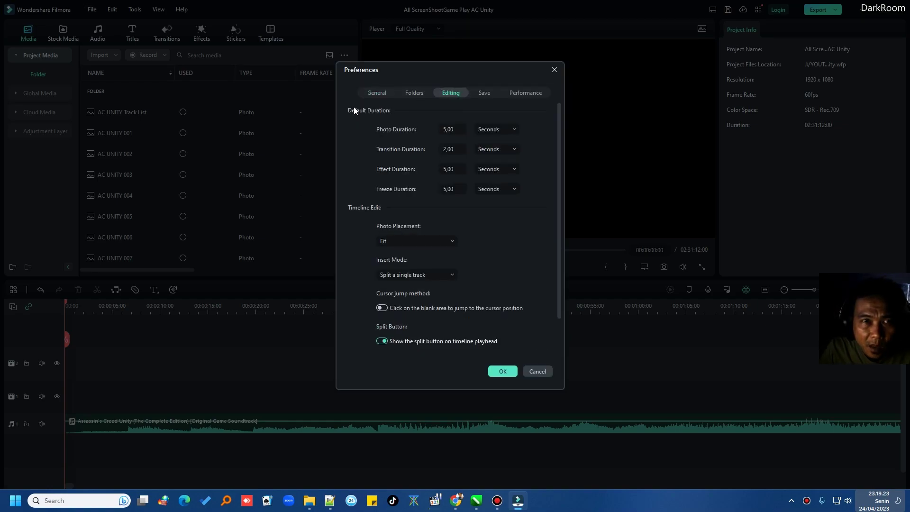
pyautogui.click(451, 129)
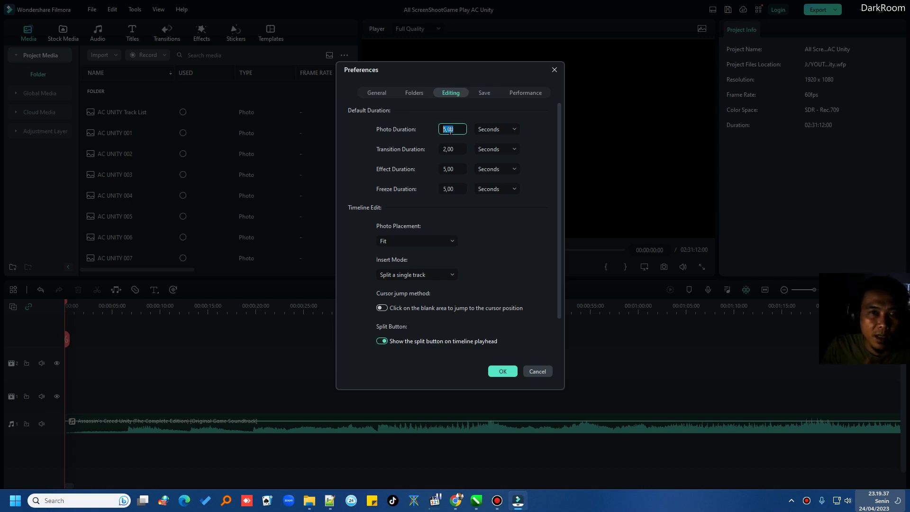
pyautogui.click(514, 129)
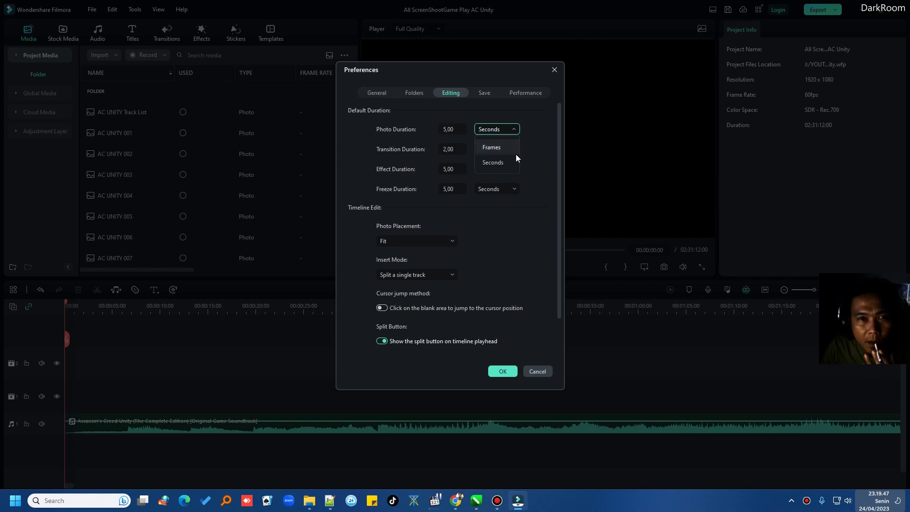
pyautogui.click(503, 162)
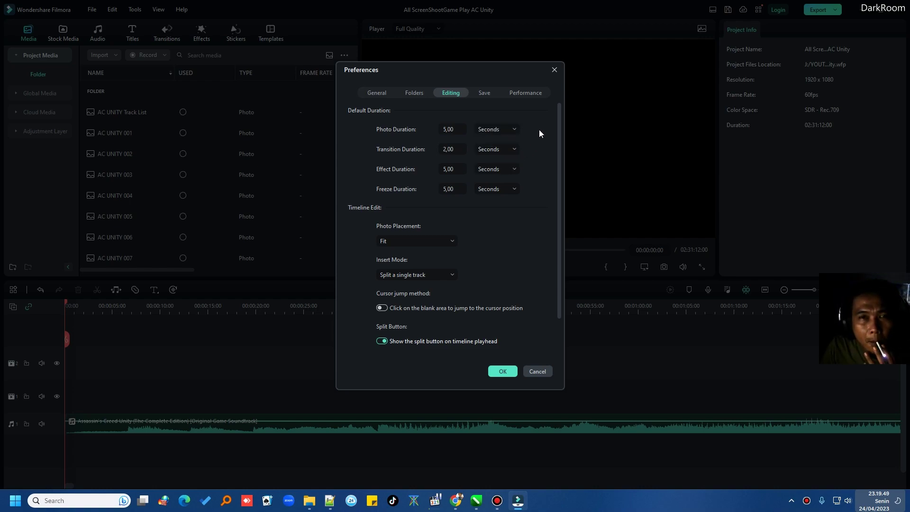
pyautogui.click(457, 129)
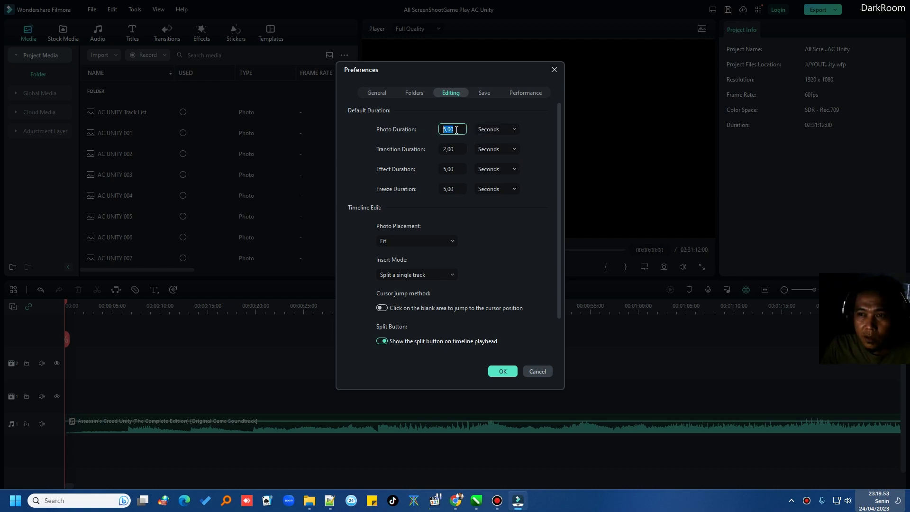
pyautogui.write('8,4')
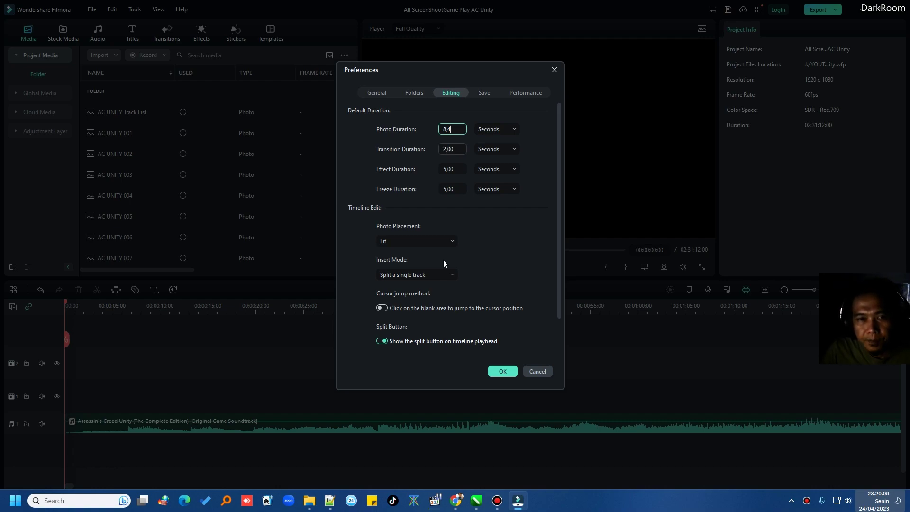
pyautogui.click(499, 372)
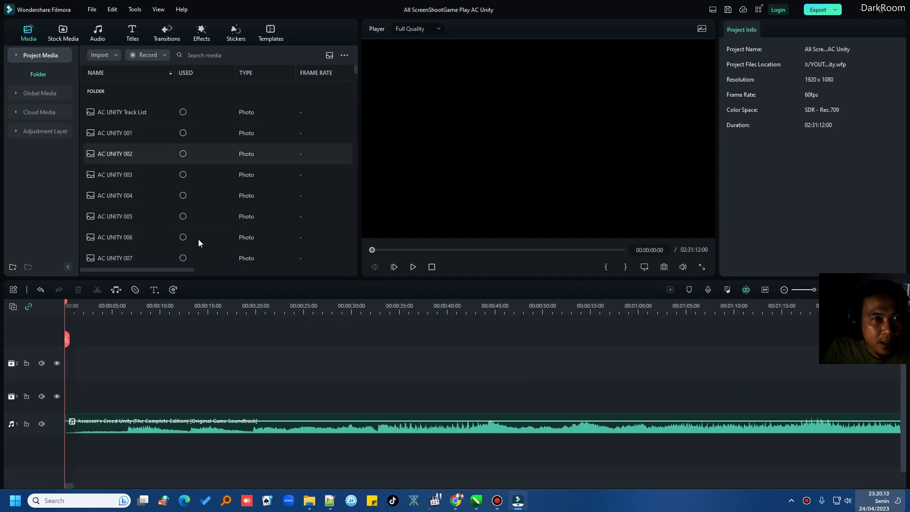
# Select all the numbered images from AC UNITY 001 onward, leaving out AC UNITY Track List, and place them at the start of video track 1.
pyautogui.doubleClick(155, 132)
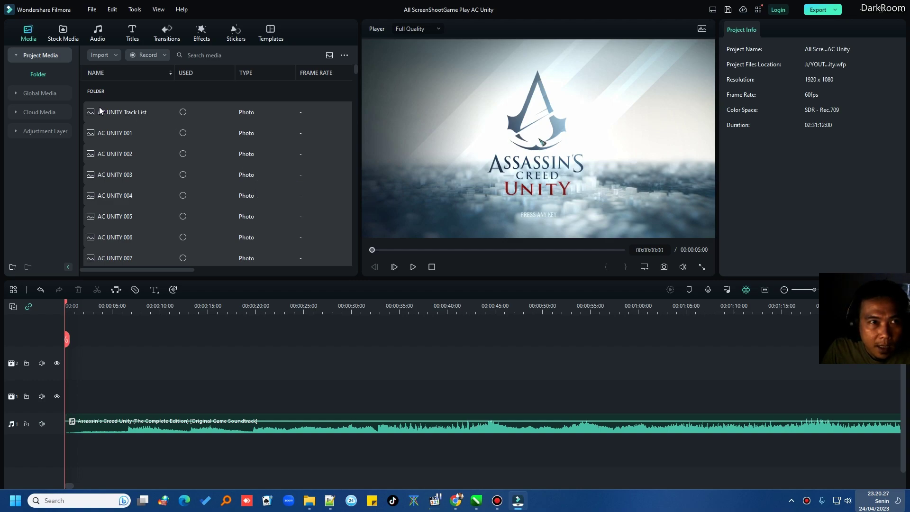
pyautogui.doubleClick(133, 112)
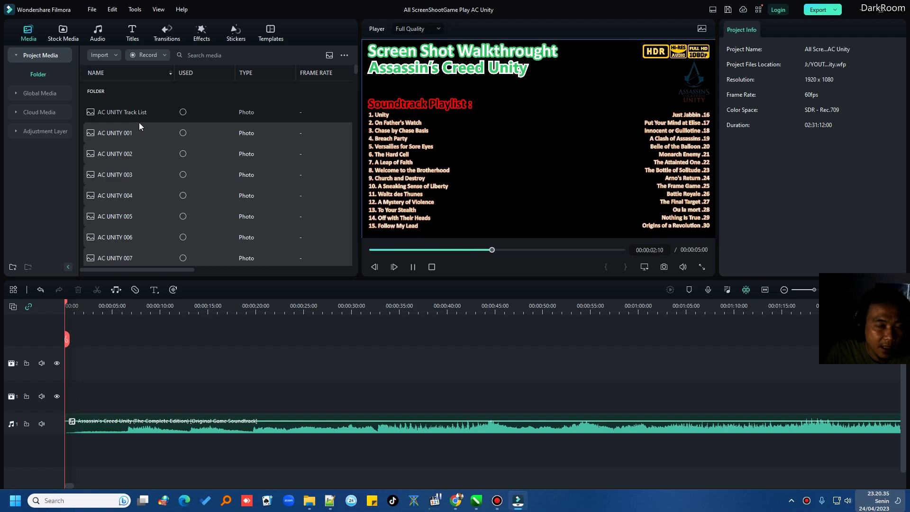
pyautogui.moveTo(354, 69)
pyautogui.mouseDown()
pyautogui.moveTo(356, 265)
pyautogui.moveTo(355, 68)
pyautogui.mouseUp()
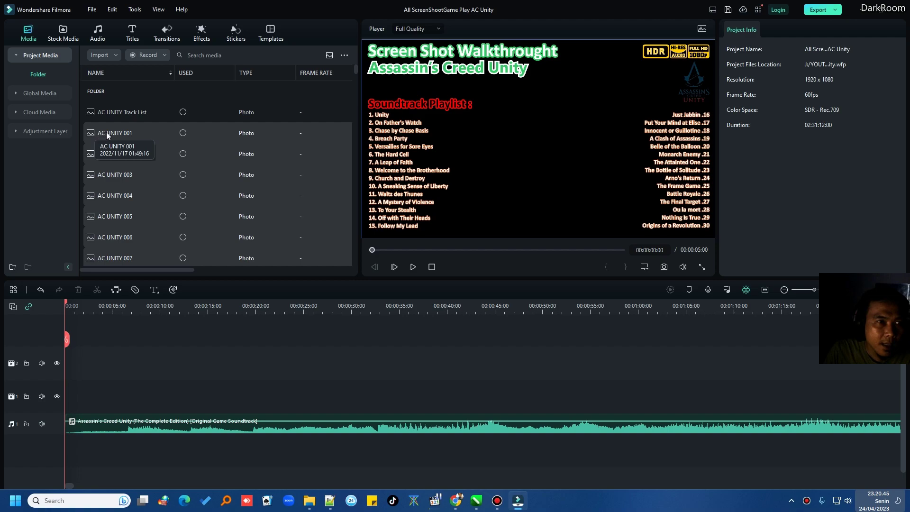
pyautogui.moveTo(96, 133); pyautogui.dragTo(86, 339)
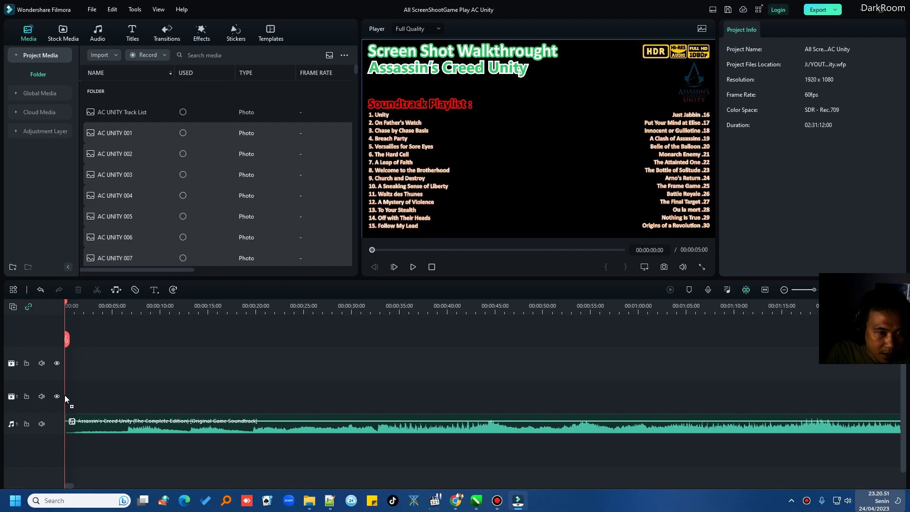
pyautogui.moveTo(65, 395); pyautogui.dragTo(64, 397)
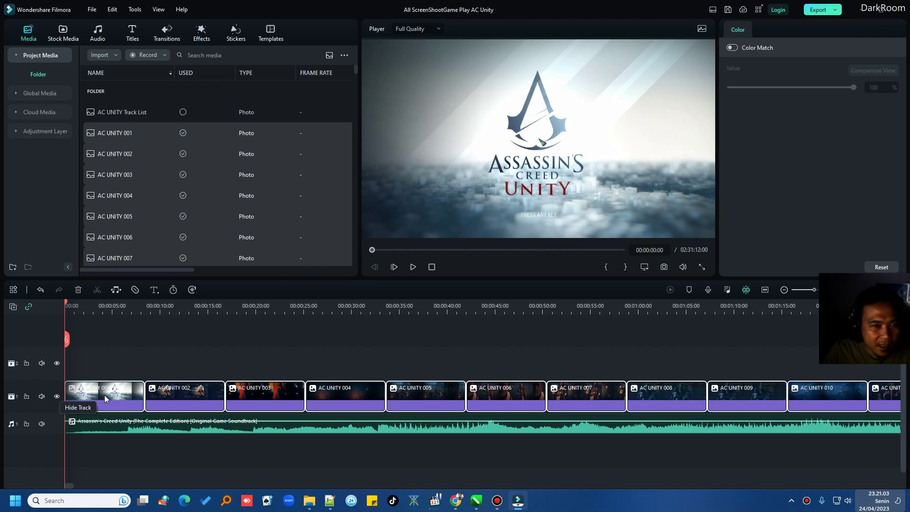
pyautogui.click(129, 395)
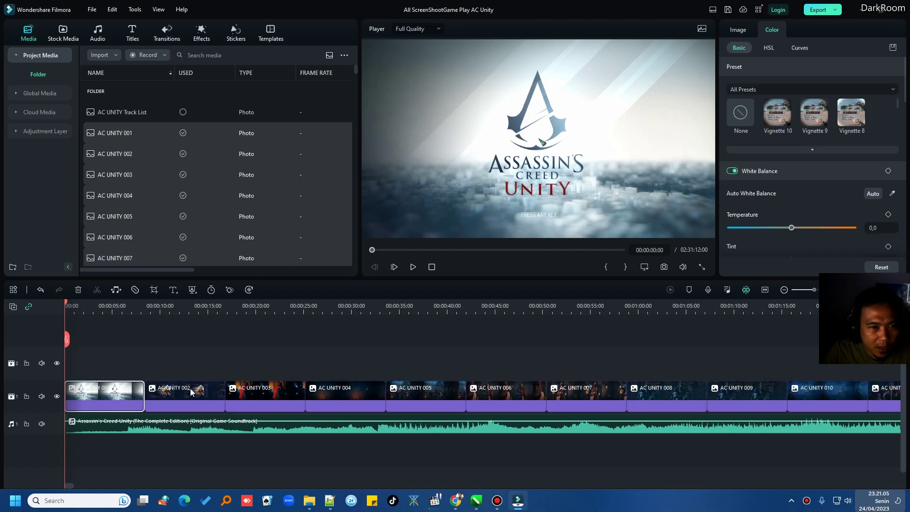
# Play the timeline from about 6 seconds to review the cuts from AC UNITY 001 into the following images, then stop playback.
pyautogui.click(192, 391)
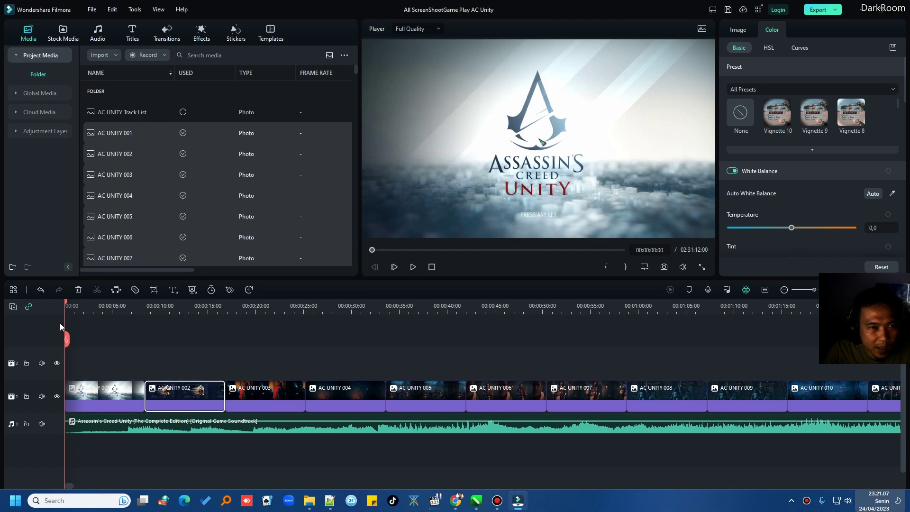
pyautogui.click(120, 395)
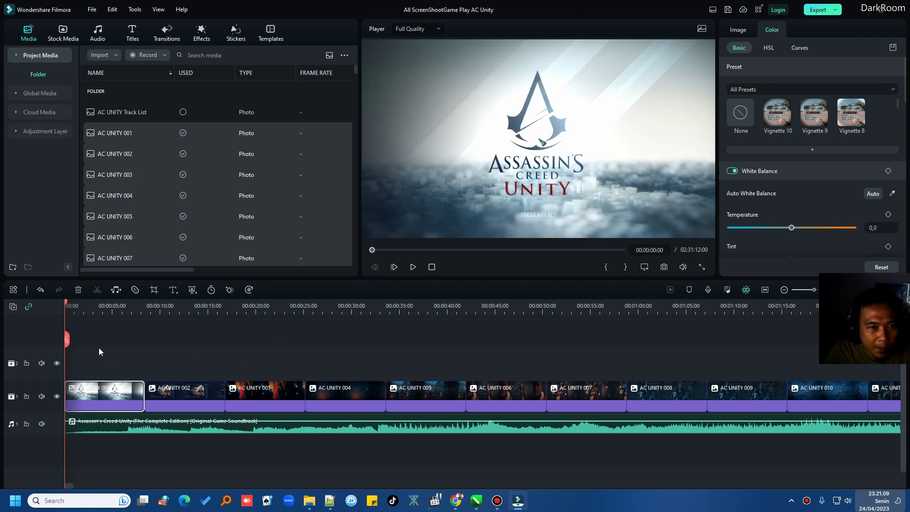
pyautogui.moveTo(67, 305); pyautogui.dragTo(132, 310)
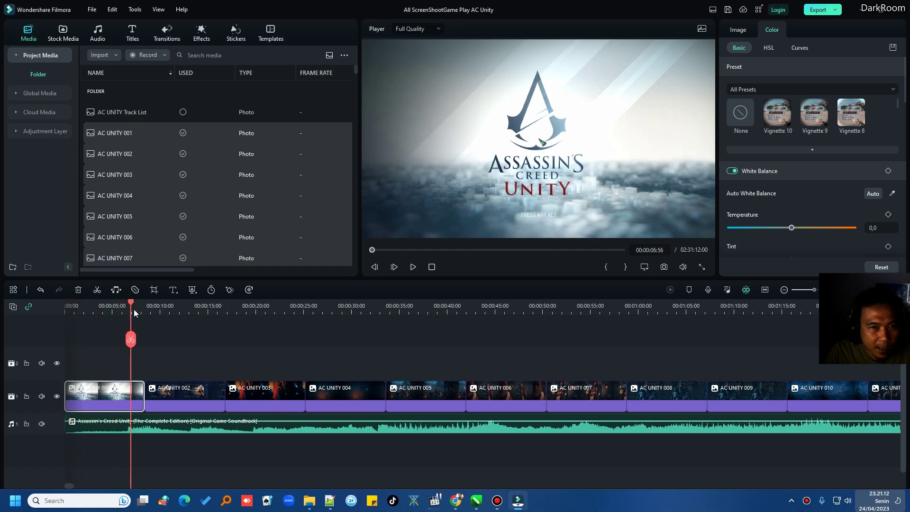
pyautogui.click(413, 267)
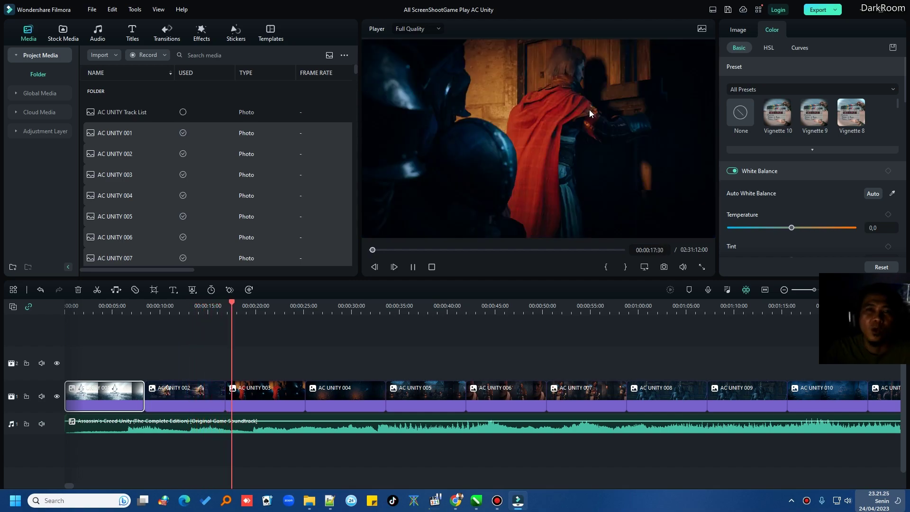
pyautogui.click(431, 267)
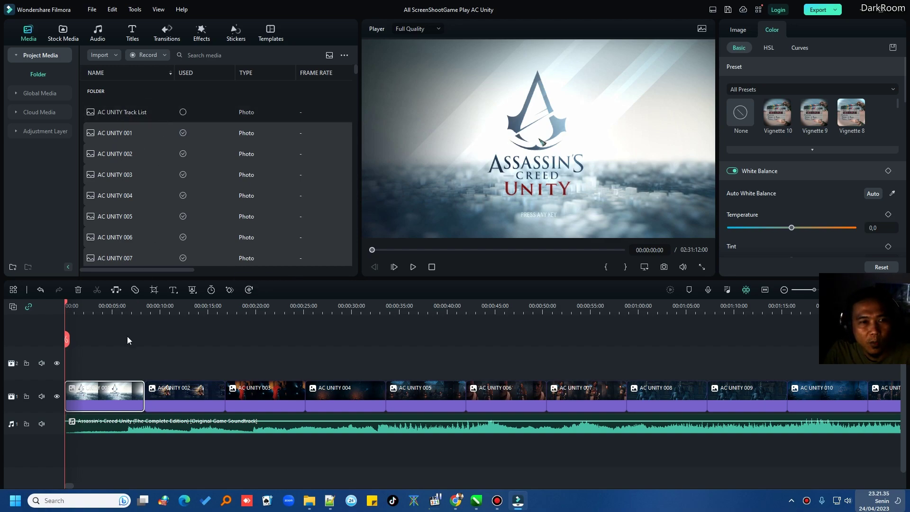
pyautogui.click(172, 369)
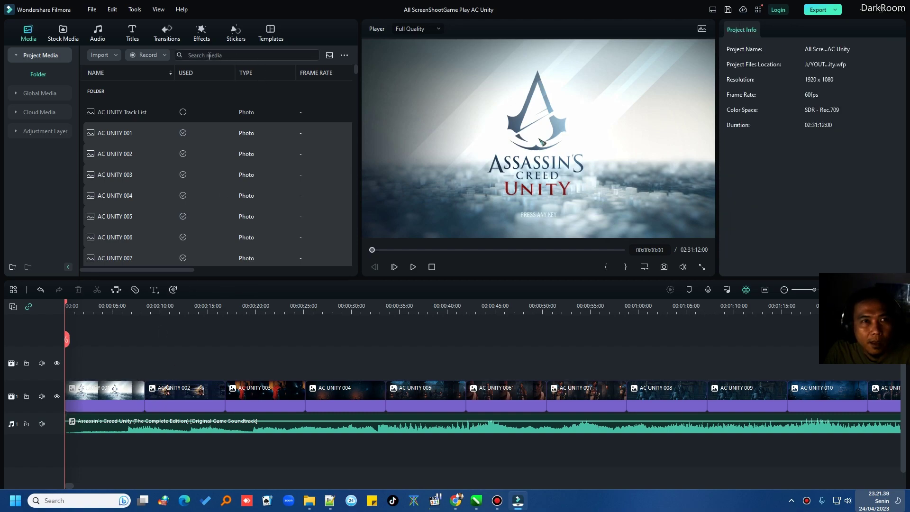
# Open the Basic category of the transitions library and display it in Medium Thumbnail View.
pyautogui.click(173, 34)
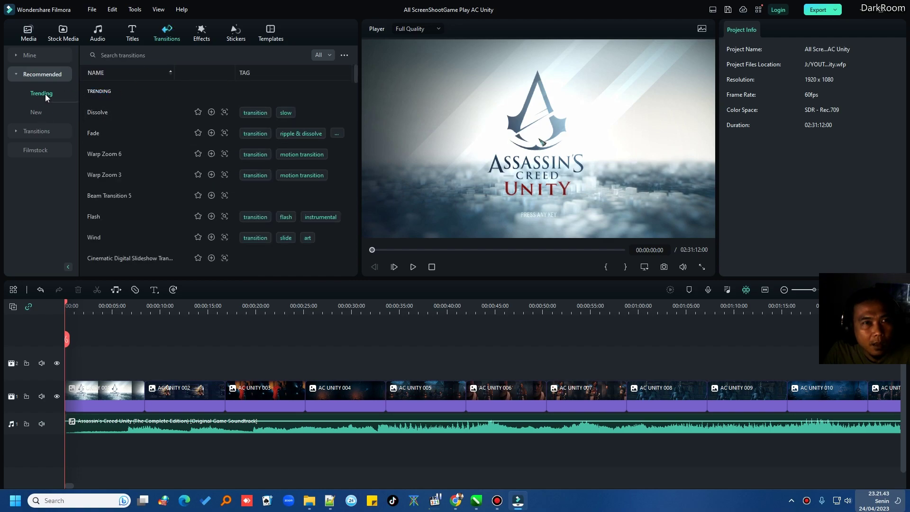
pyautogui.click(17, 132)
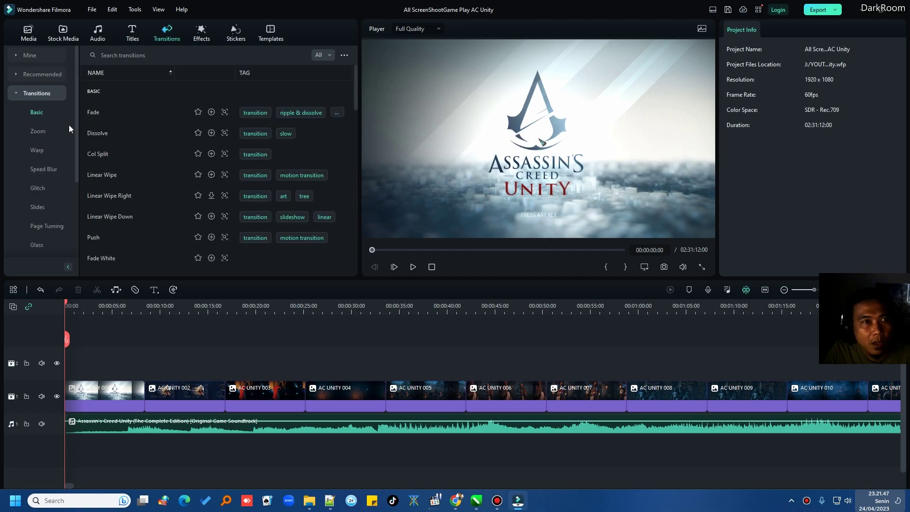
pyautogui.click(328, 55)
pyautogui.click(344, 55)
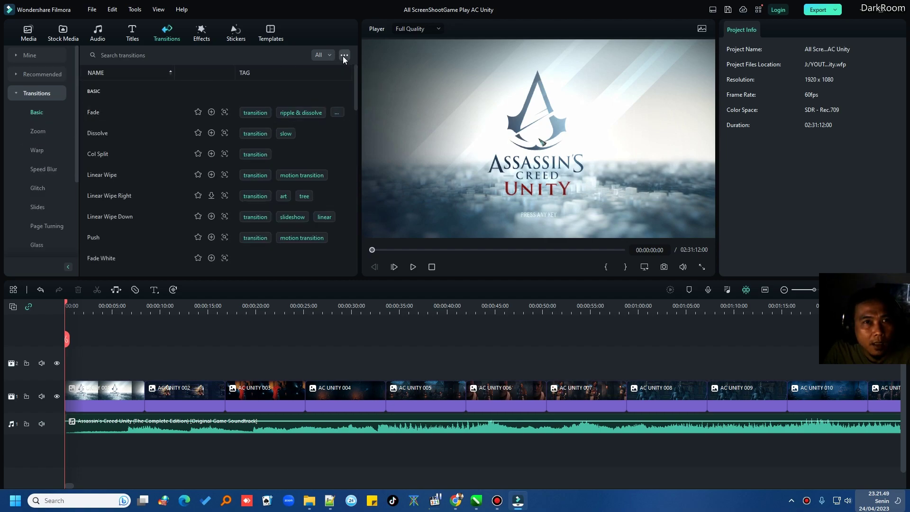
pyautogui.moveTo(357, 70)
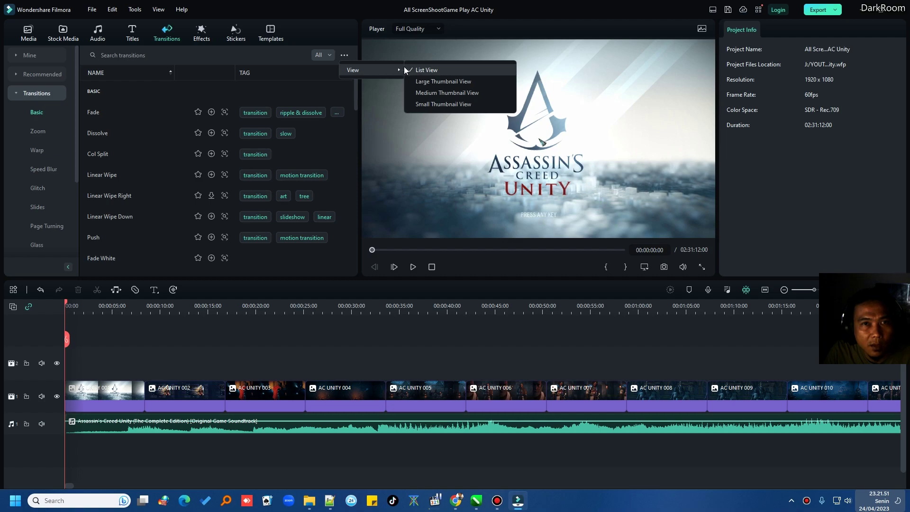
pyautogui.click(428, 92)
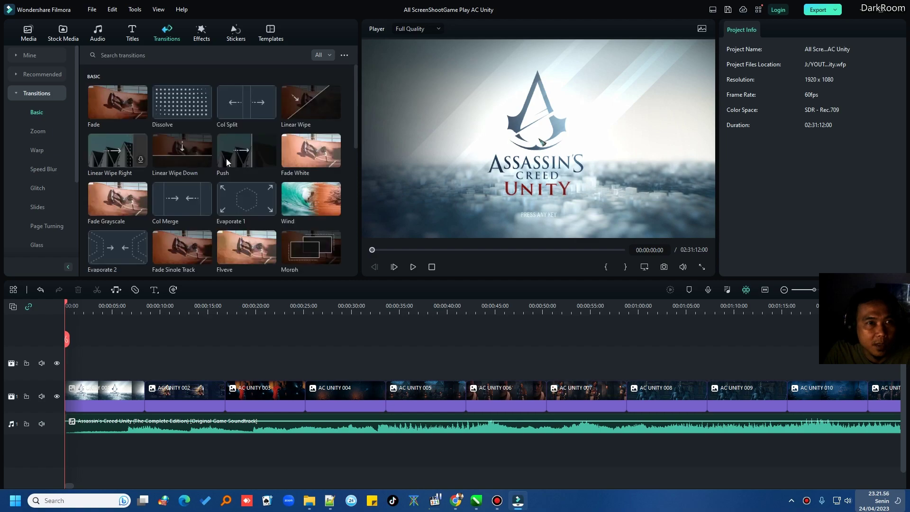
# Preview the Fade transition, then go to the Light category and filter it to show only free transitions.
pyautogui.click(107, 98)
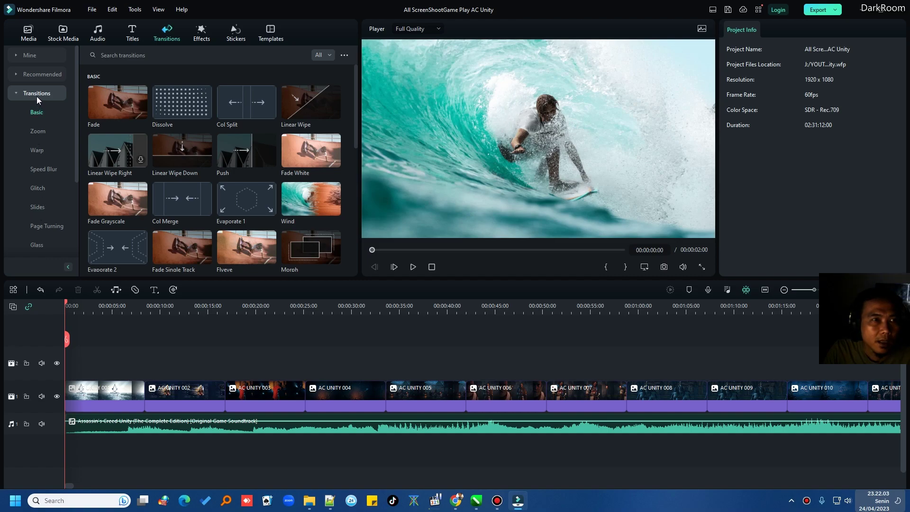
pyautogui.scroll(-3, 37, 192)
pyautogui.scroll(-3, 37, 192)
pyautogui.click(37, 151)
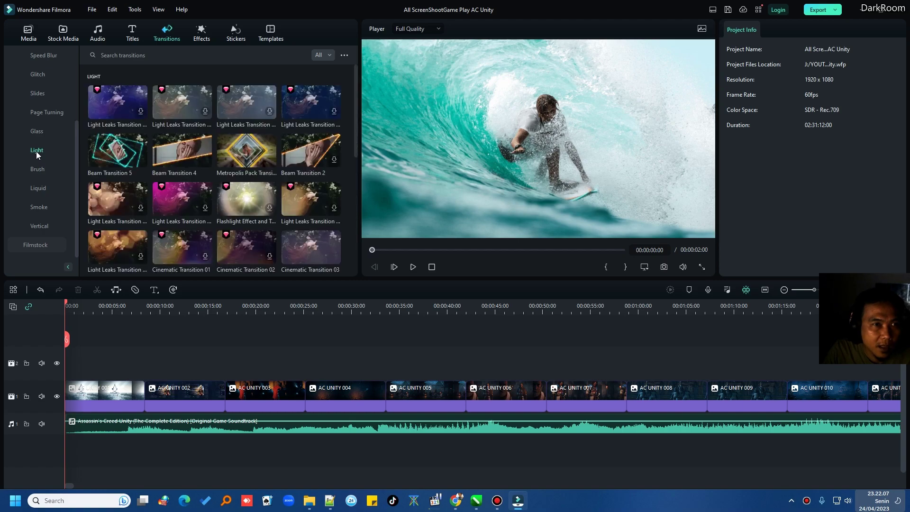
pyautogui.click(142, 110)
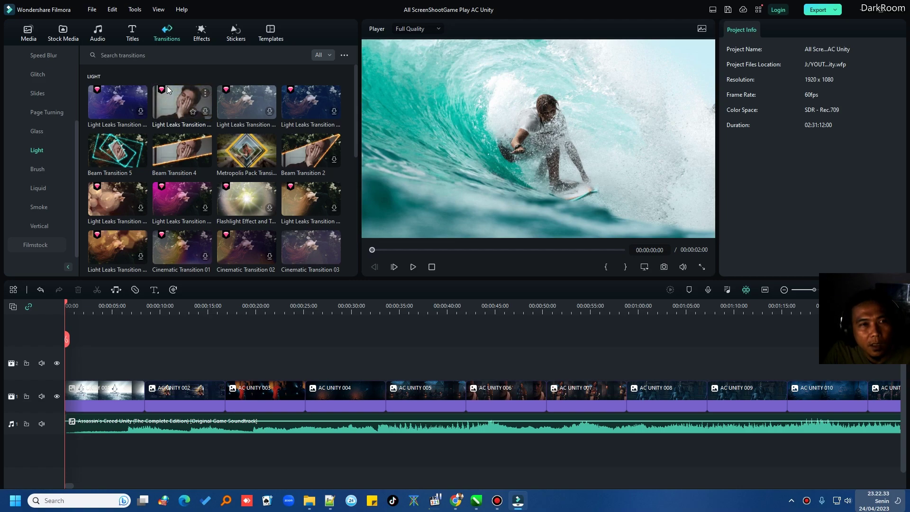
pyautogui.click(330, 56)
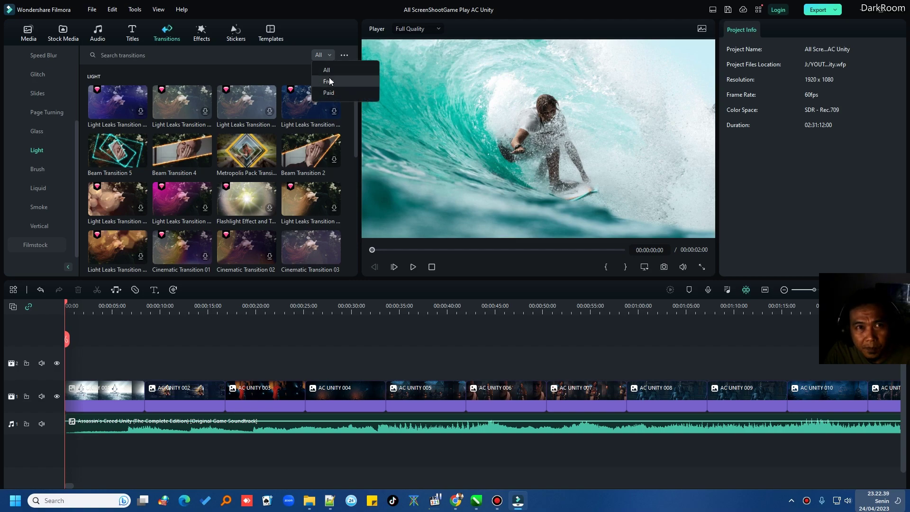
pyautogui.click(329, 56)
pyautogui.click(330, 58)
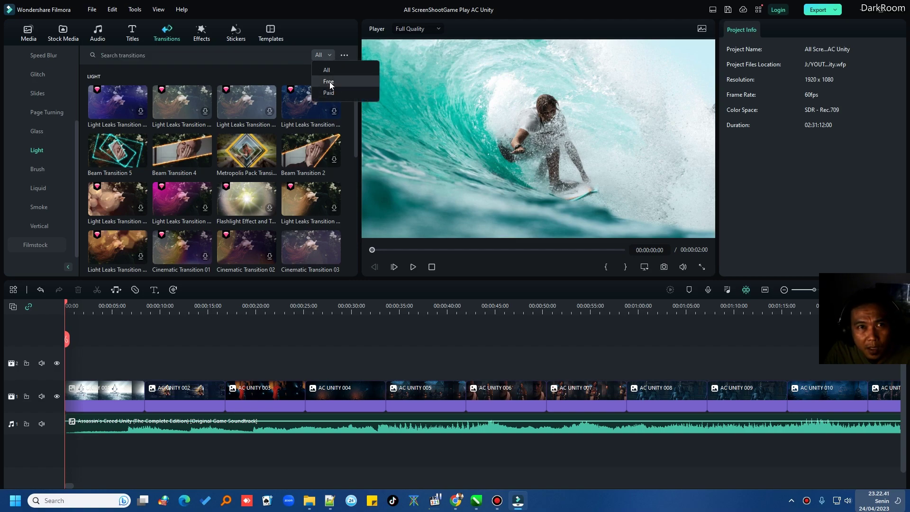
pyautogui.click(328, 81)
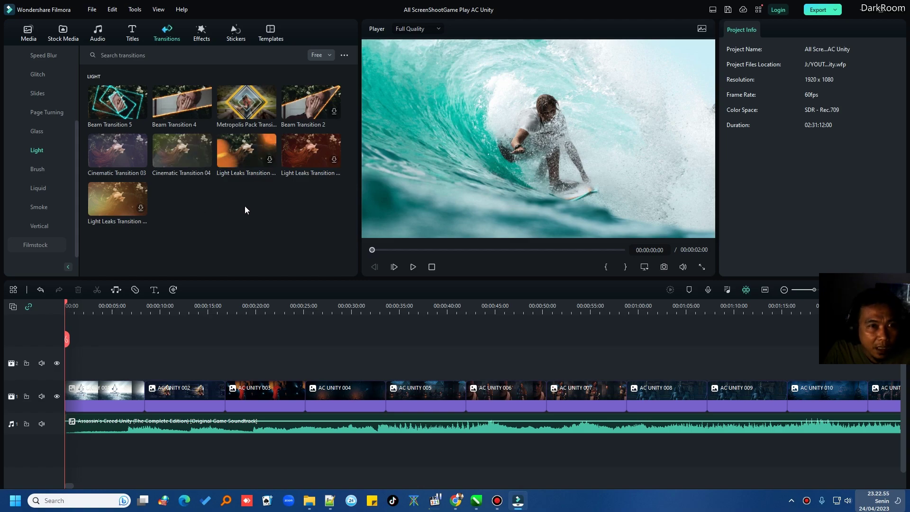
# Download the free orange Light Leaks transition beside Cinematic Transition 04 and preview it in the player.
pyautogui.click(246, 154)
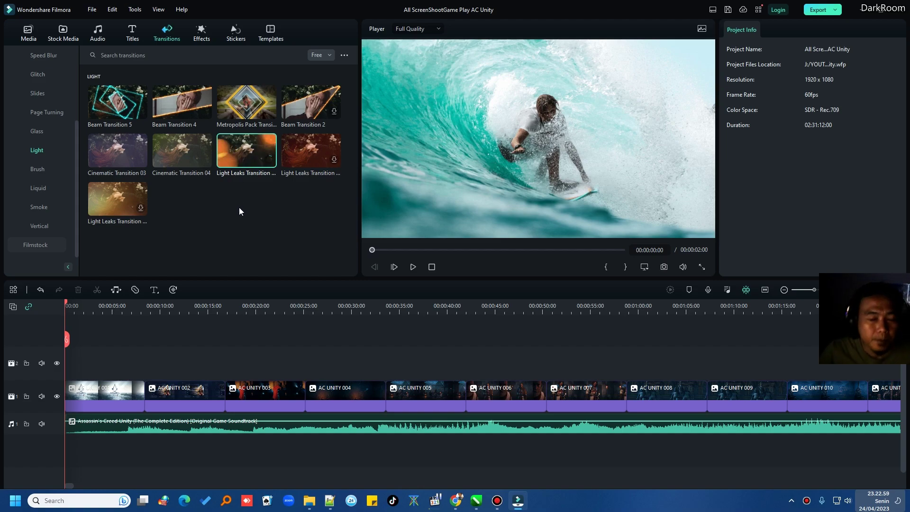
pyautogui.click(274, 161)
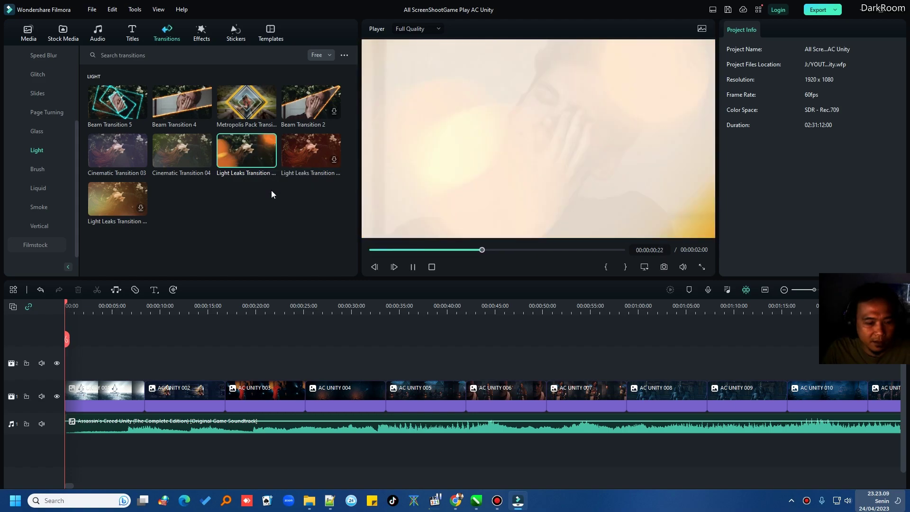
pyautogui.click(244, 149)
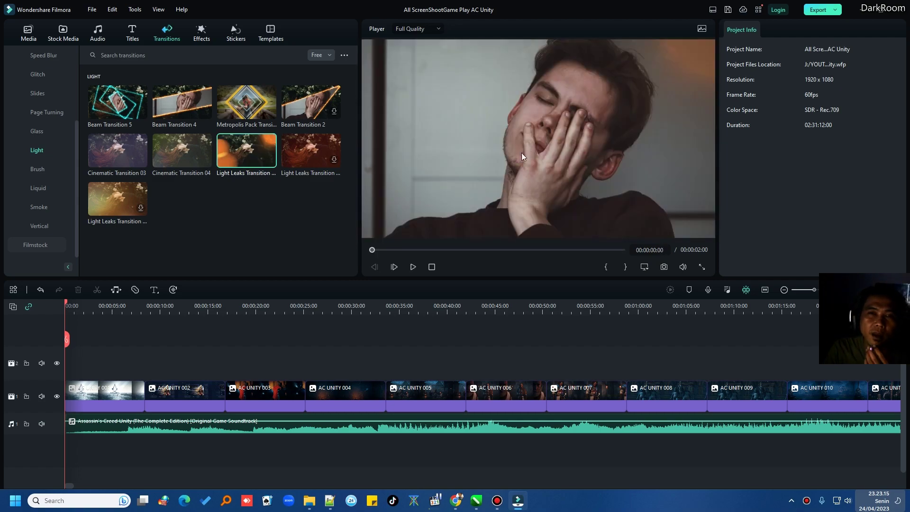
pyautogui.click(240, 222)
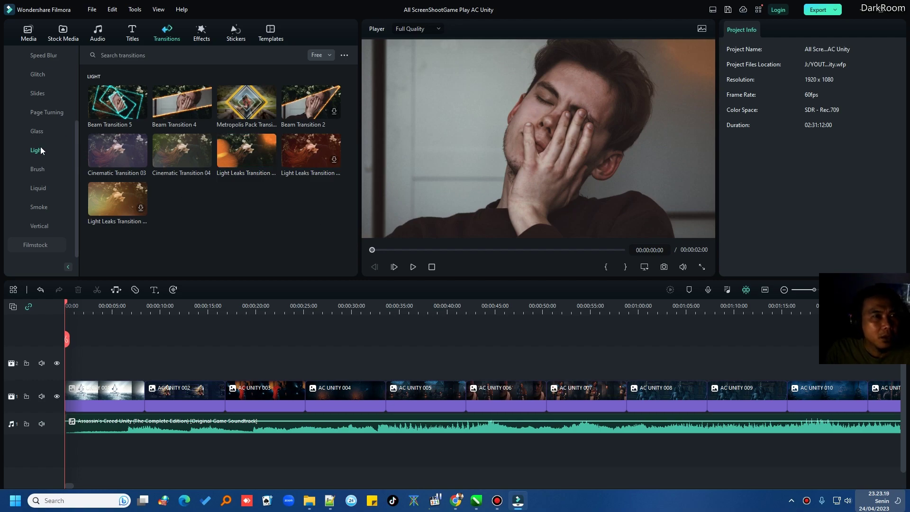
# Search the transitions library for "Cross" and look through the matching transitions.
pyautogui.scroll(3, 41, 142)
pyautogui.click(34, 112)
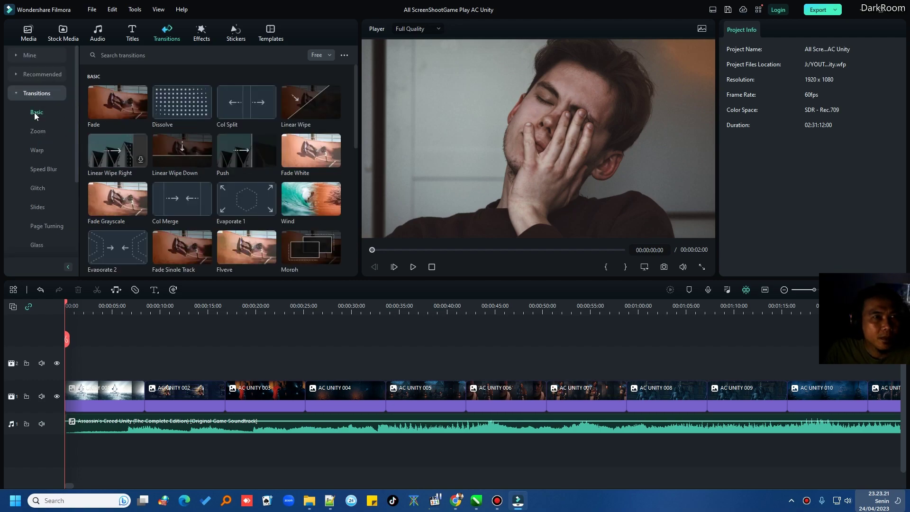
pyautogui.click(161, 54)
pyautogui.write('cross')
pyautogui.press('Return')
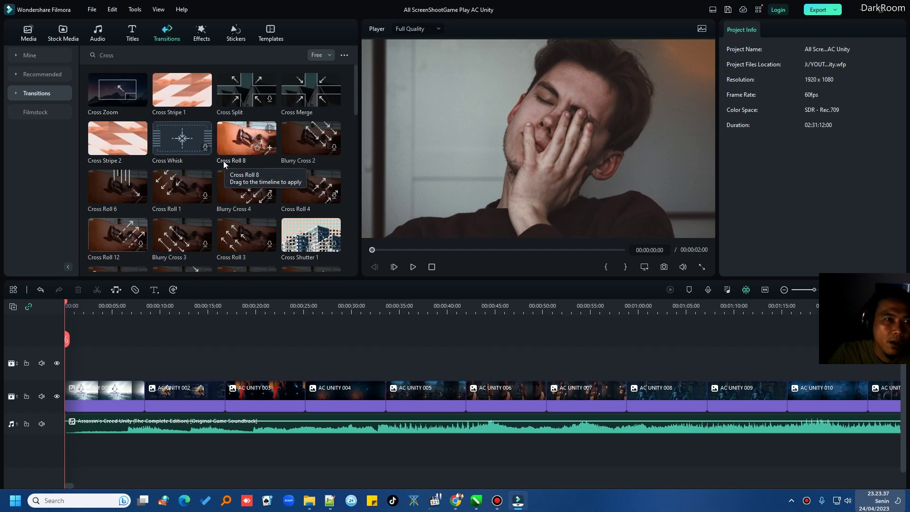
pyautogui.scroll(-5, 223, 161)
pyautogui.scroll(-6, 224, 161)
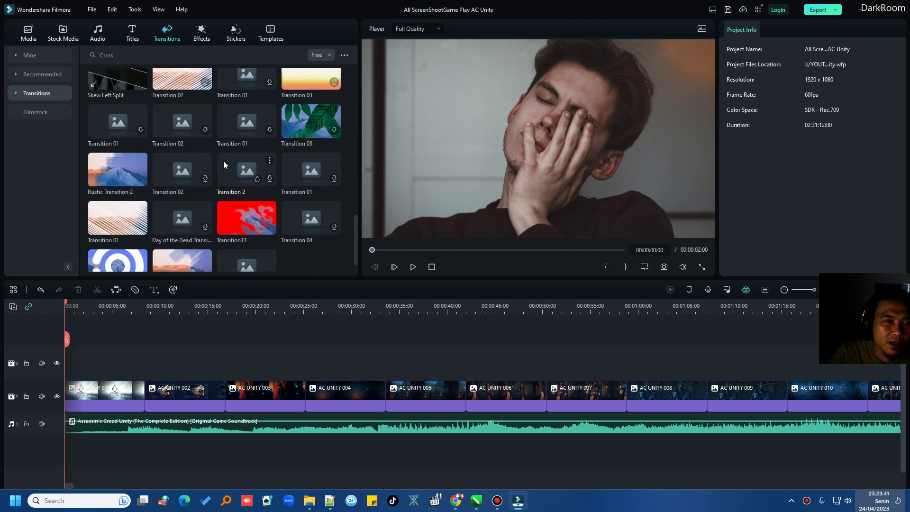
pyautogui.scroll(10, 223, 160)
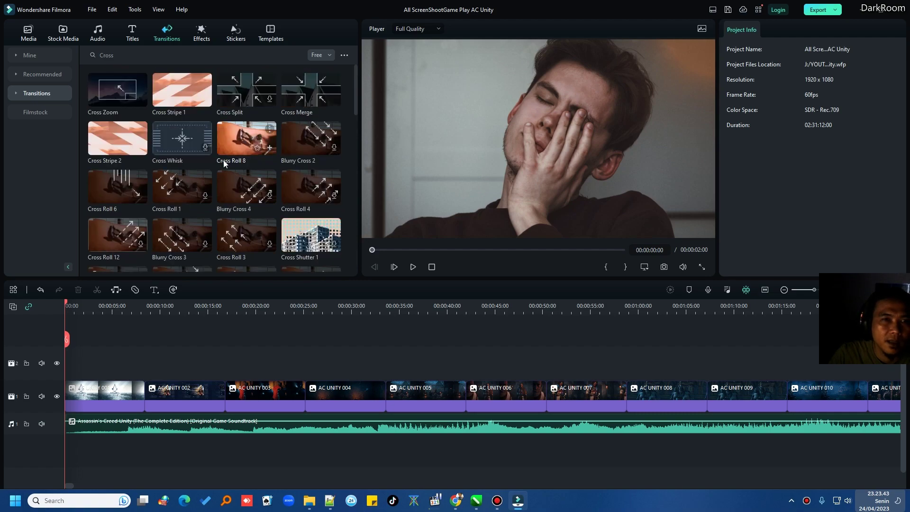
# Look through the Basic transitions, the favorites and the Zoom transitions for a suitable effect.
pyautogui.click(15, 92)
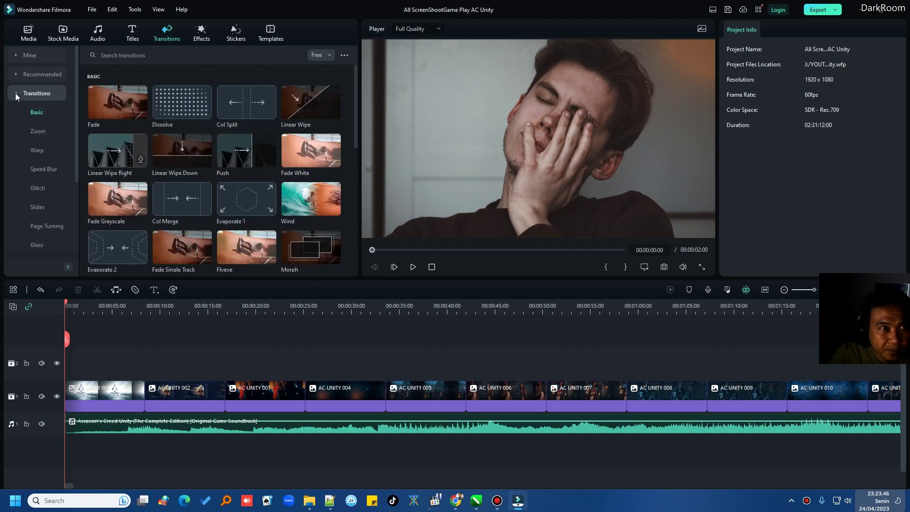
pyautogui.click(17, 56)
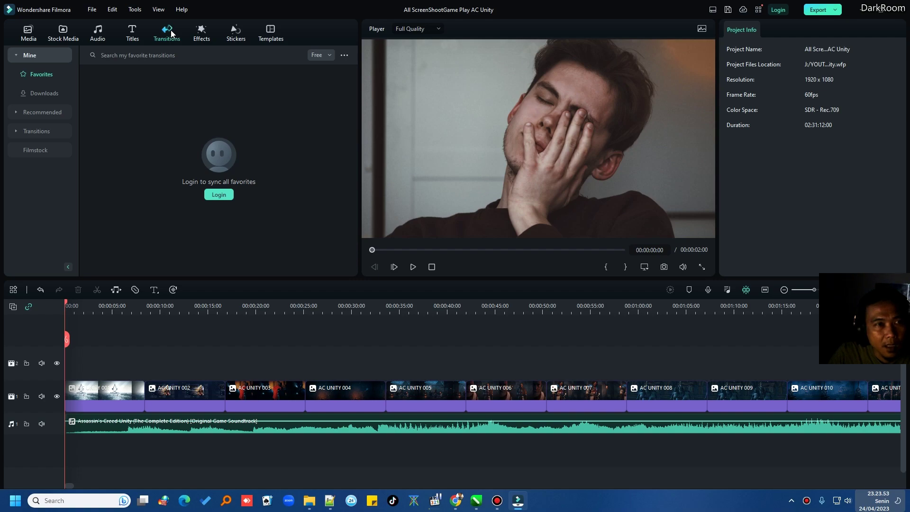
pyautogui.click(15, 130)
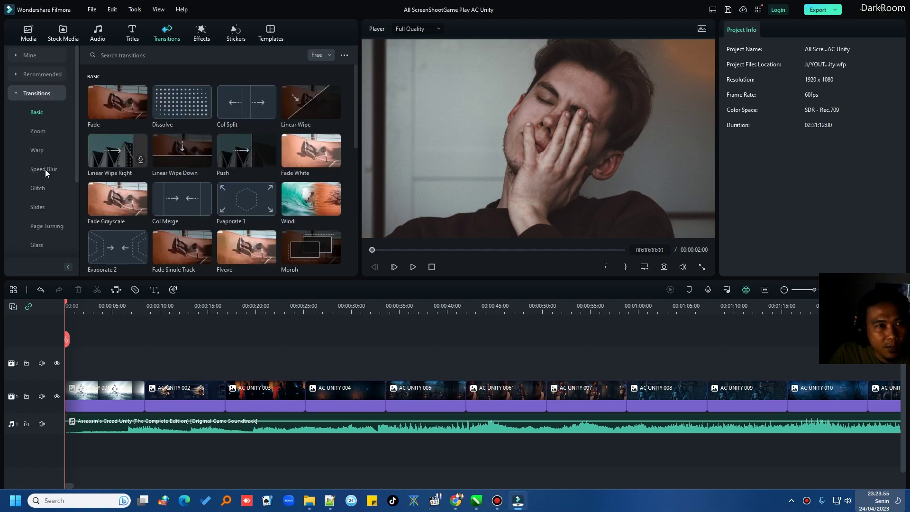
pyautogui.click(33, 131)
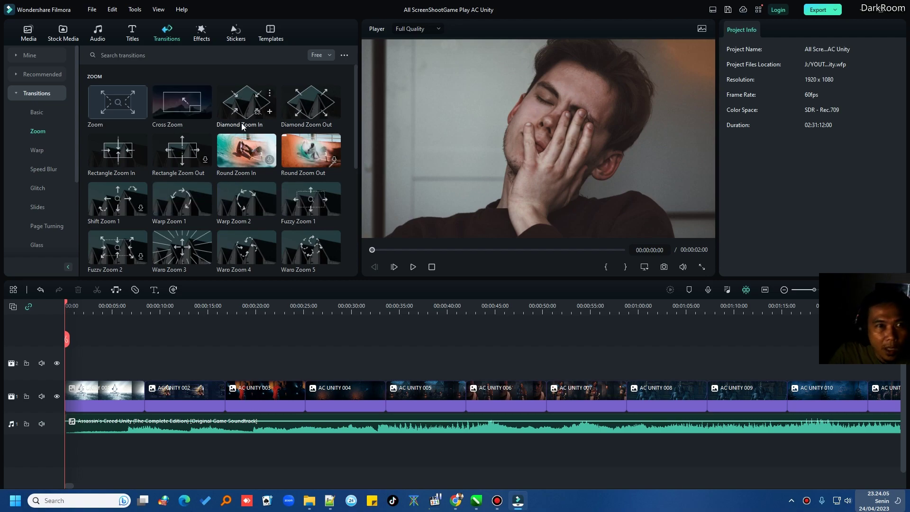
pyautogui.click(18, 93)
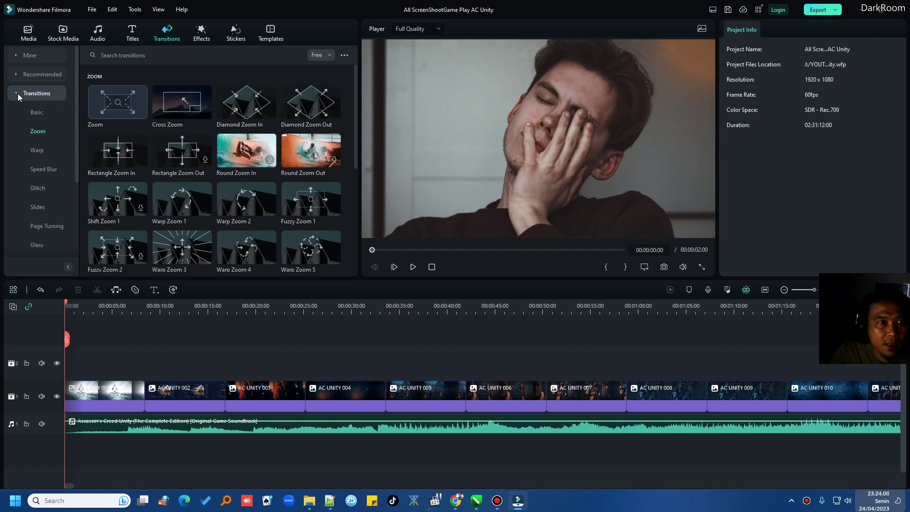
# Add the Orb Twist 4 transition from the downloaded transitions at the cut between AC UNITY 001 and AC UNITY 002.
pyautogui.click(16, 55)
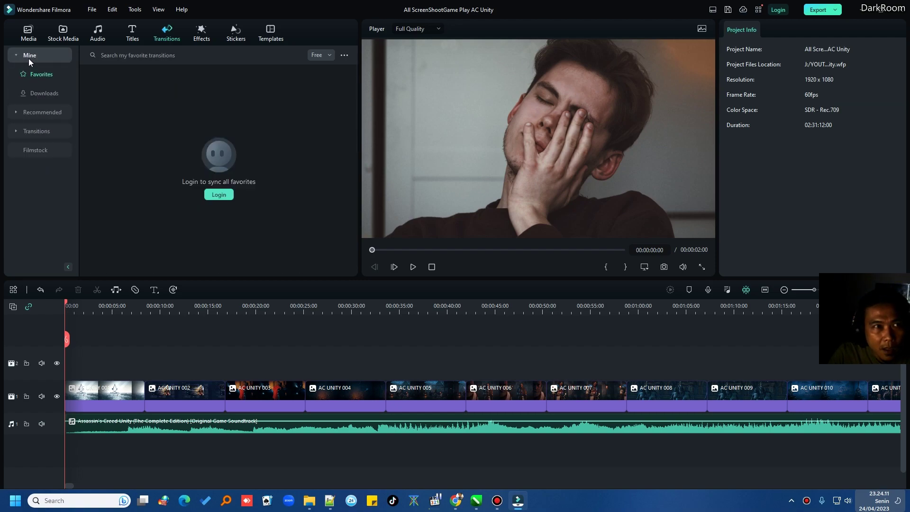
pyautogui.click(40, 93)
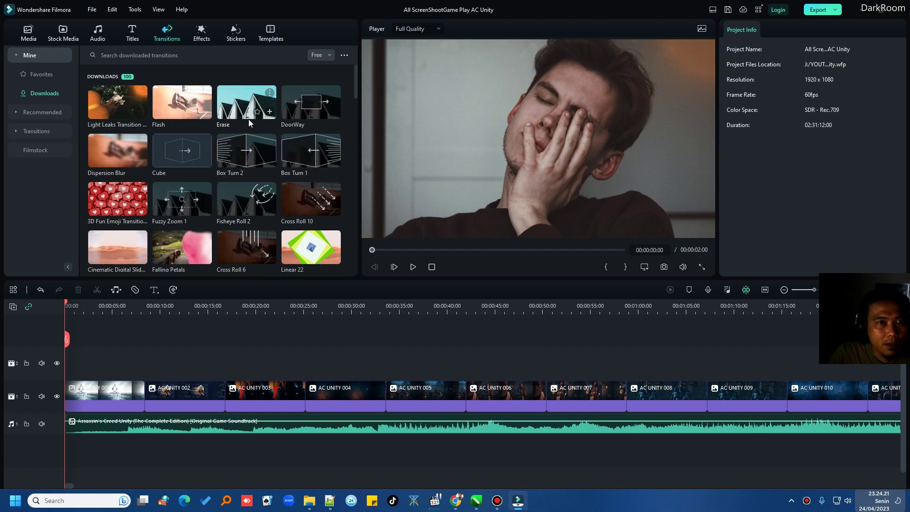
pyautogui.moveTo(355, 69)
pyautogui.mouseDown()
pyautogui.moveTo(358, 264)
pyautogui.moveTo(365, 120)
pyautogui.moveTo(355, 56)
pyautogui.mouseUp()
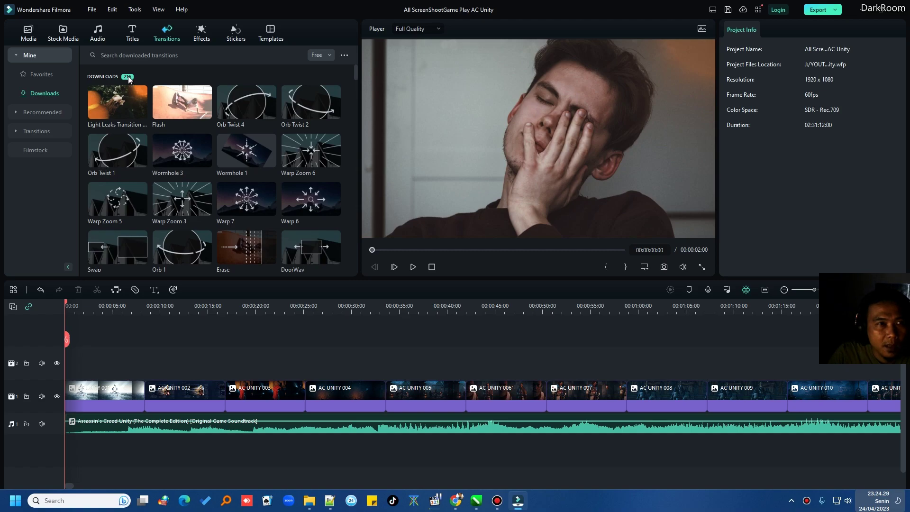
pyautogui.moveTo(355, 73)
pyautogui.mouseDown()
pyautogui.moveTo(357, 274)
pyautogui.moveTo(351, 69)
pyautogui.mouseUp()
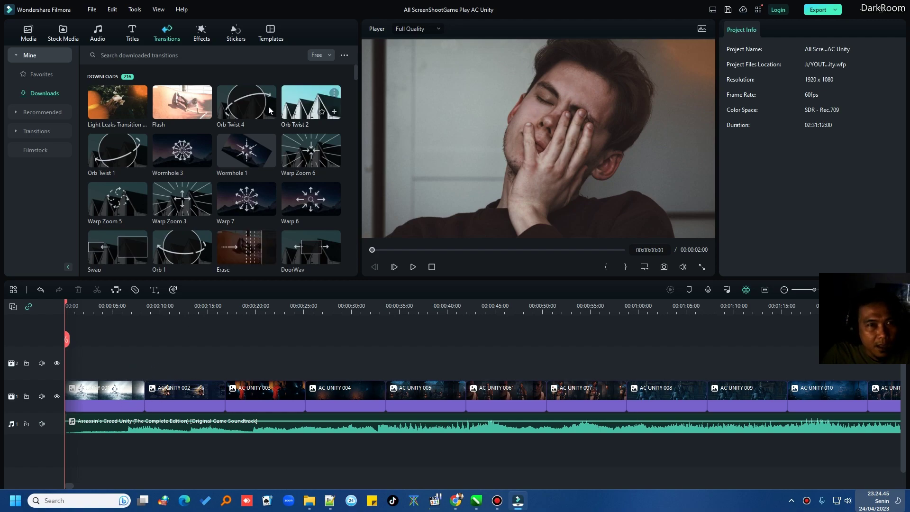
pyautogui.moveTo(246, 102); pyautogui.dragTo(143, 389)
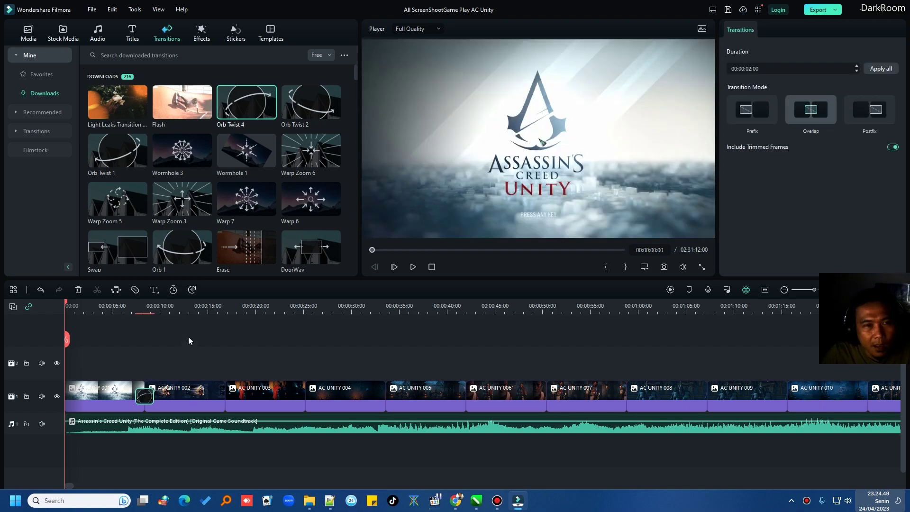
# Try adding Orb Twist 4, Warp 6 and Warp Zoom 6 individually at the three cuts between AC UNITY 002 and AC UNITY 005.
pyautogui.moveTo(263, 117); pyautogui.dragTo(225, 394)
pyautogui.moveTo(310, 202); pyautogui.dragTo(301, 394)
pyautogui.moveTo(310, 152); pyautogui.dragTo(384, 395)
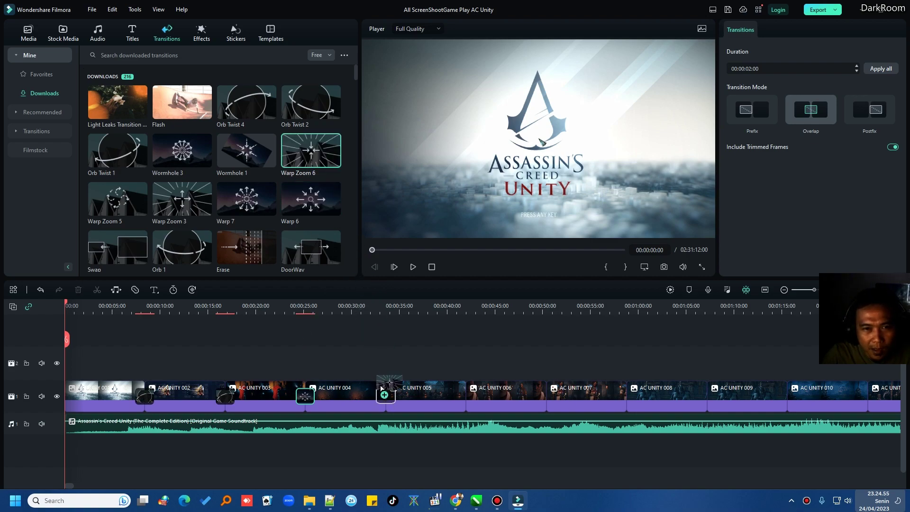
# Undo all individually placed transitions, including Orb Twist 4 between AC UNITY 001 and AC UNITY 002.
pyautogui.click(366, 340)
pyautogui.hotkey('ctrl', 'z')
pyautogui.hotkey('ctrl', 'z')
pyautogui.hotkey('ctrl', 'z')
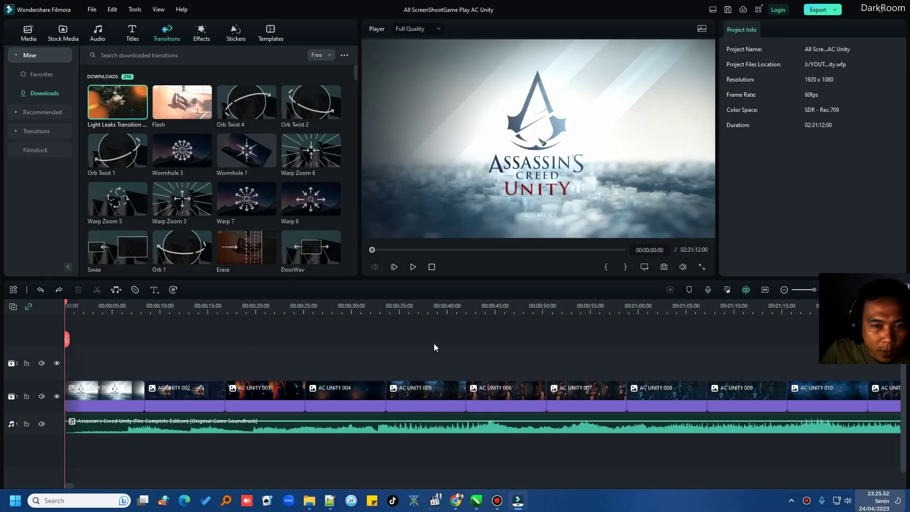
# Apply all downloaded transitions randomly to every image clip on the video track.
pyautogui.scroll(-2, 344, 363)
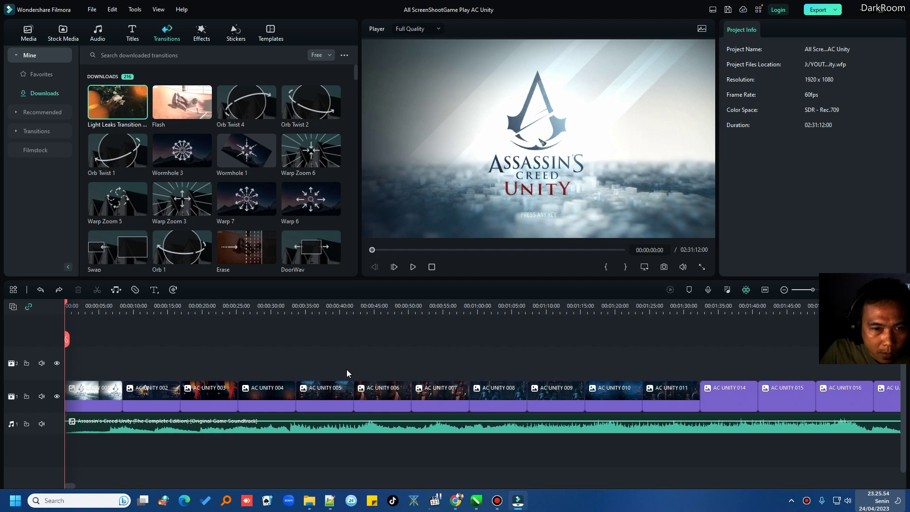
pyautogui.scroll(-3, 350, 368)
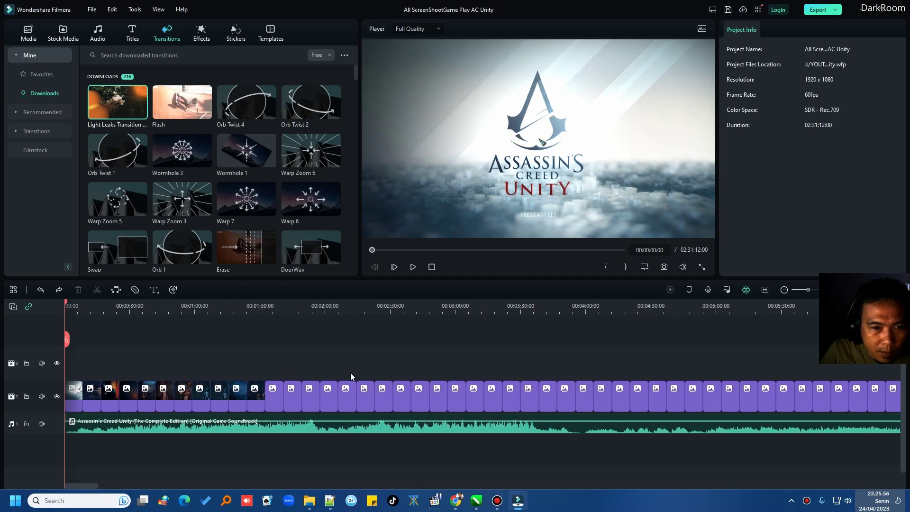
pyautogui.scroll(-3, 353, 358)
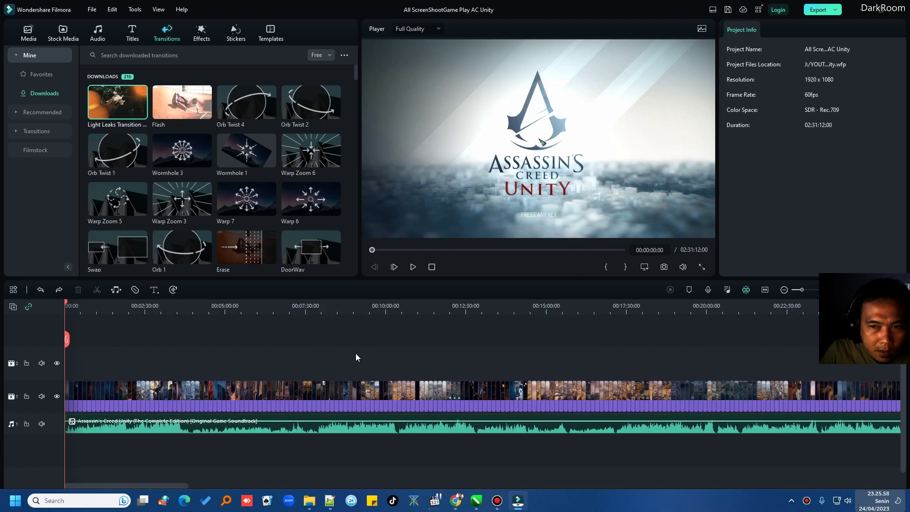
pyautogui.scroll(-3, 356, 355)
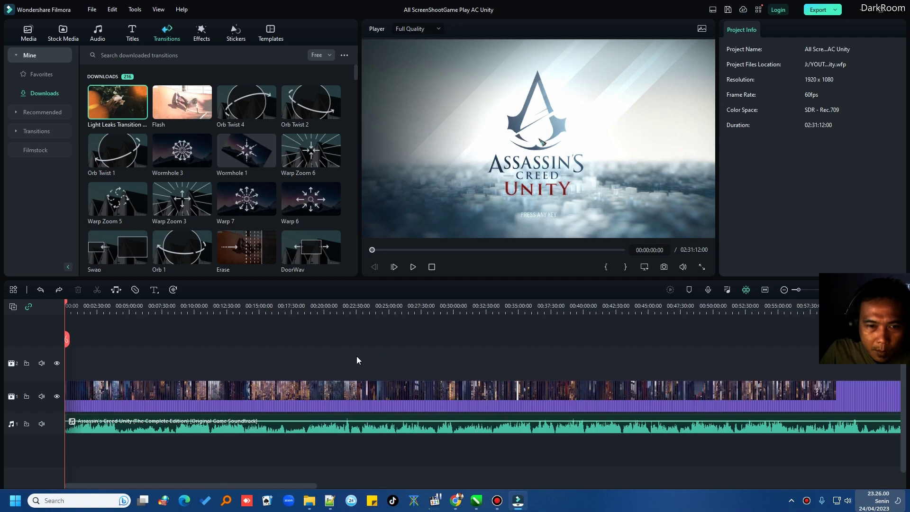
pyautogui.scroll(-1, 357, 358)
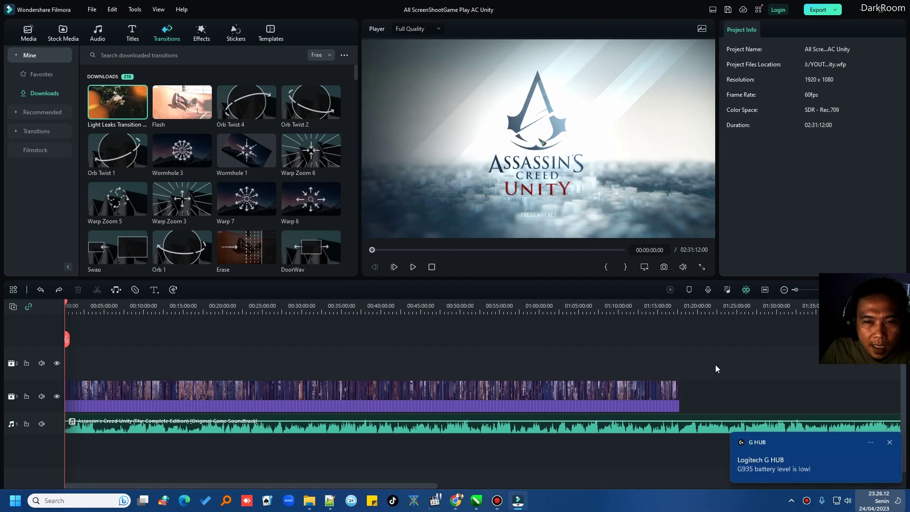
pyautogui.click(890, 442)
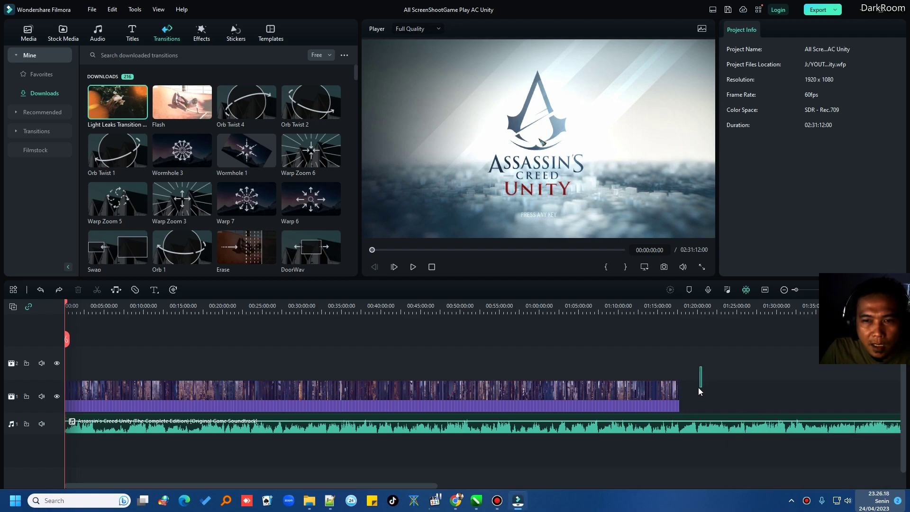
pyautogui.moveTo(687, 393); pyautogui.dragTo(61, 398)
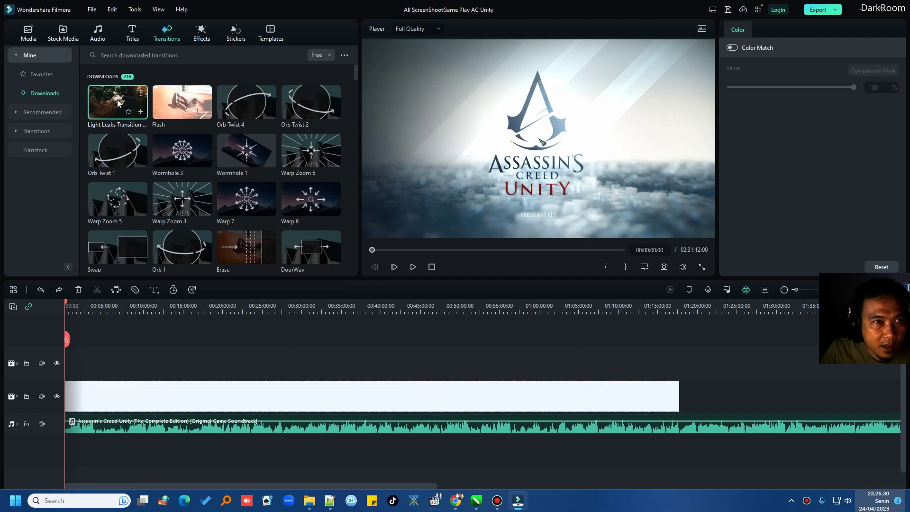
pyautogui.click(186, 102)
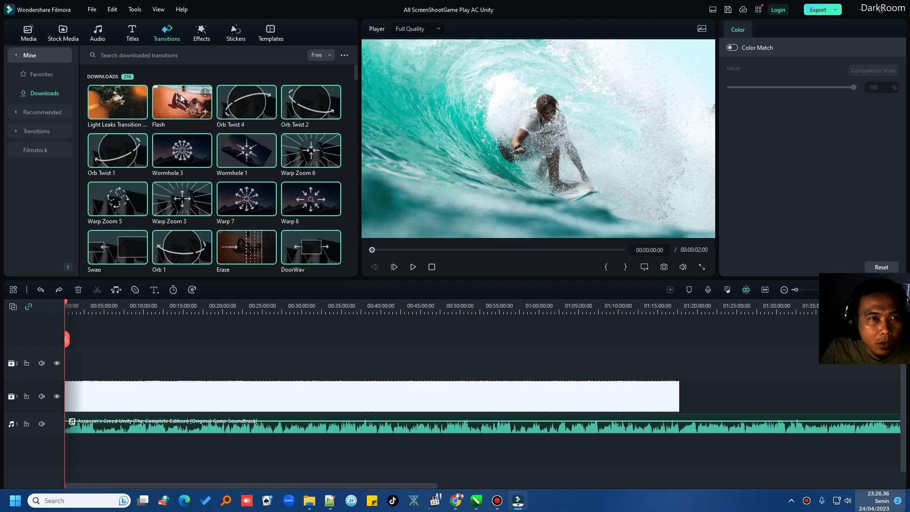
pyautogui.scroll(-5, 332, 119)
pyautogui.moveTo(355, 96); pyautogui.dragTo(354, 75)
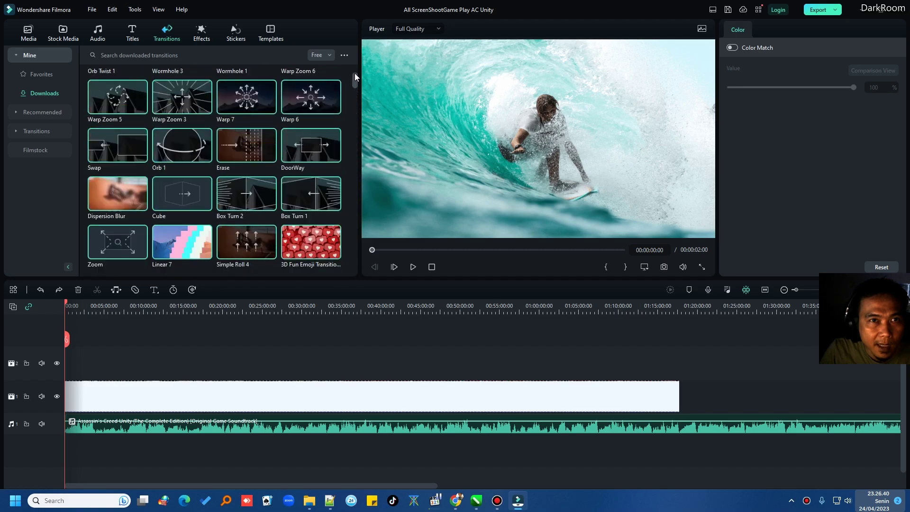
pyautogui.rightClick(115, 97)
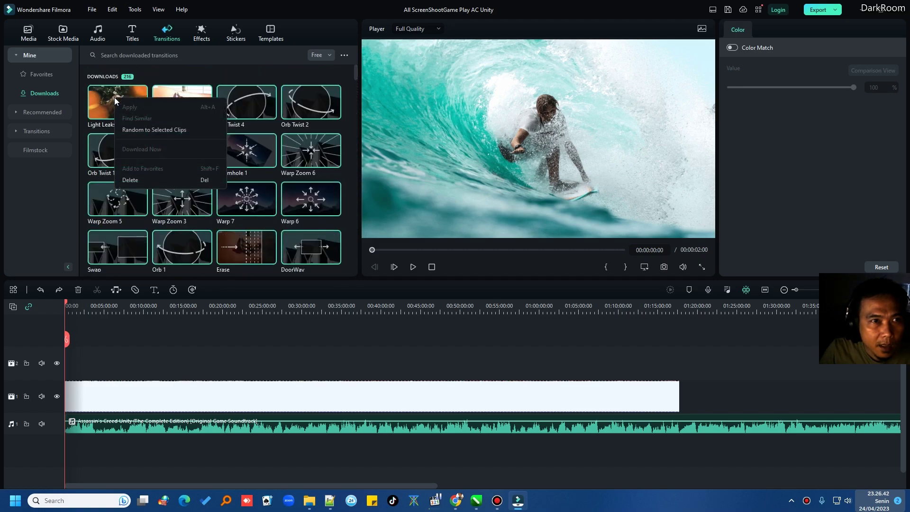
pyautogui.click(167, 130)
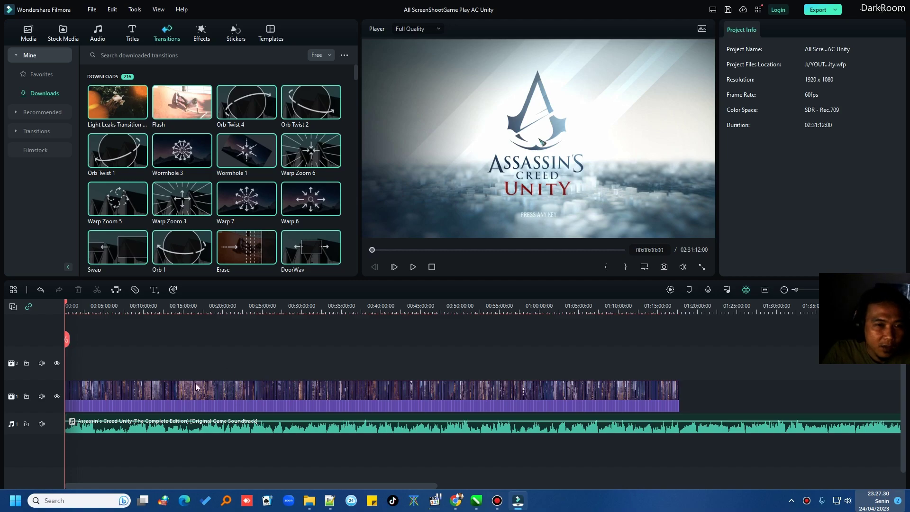
# Preview the random transitions between the first images by playing the timeline from about 6 seconds to 25 seconds.
pyautogui.scroll(5, 126, 368)
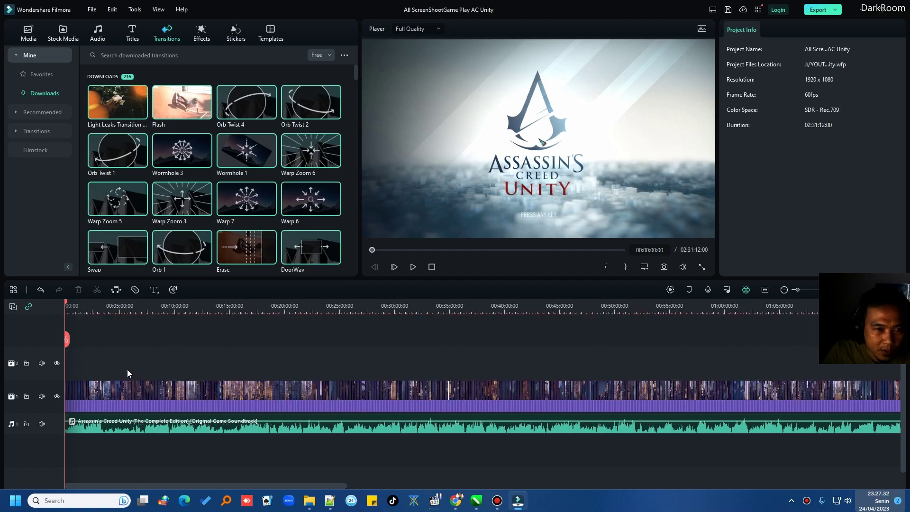
pyautogui.scroll(5, 127, 369)
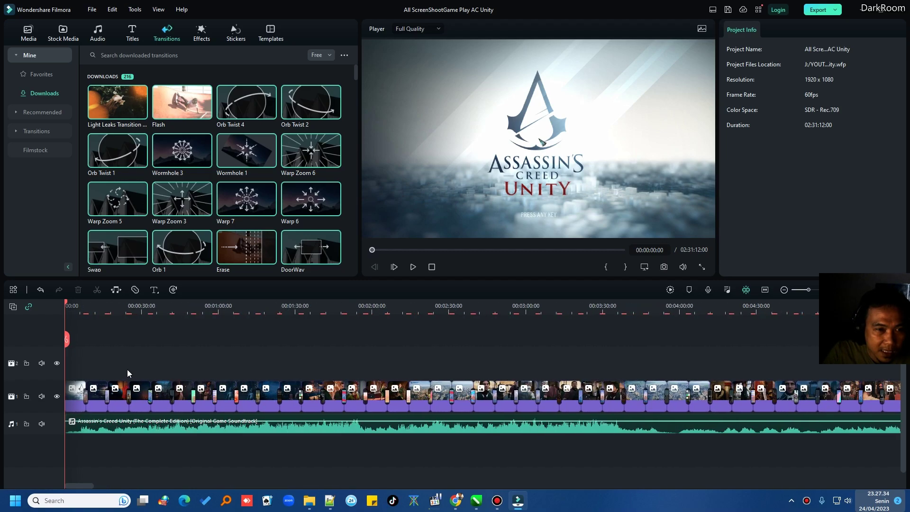
pyautogui.scroll(1, 127, 368)
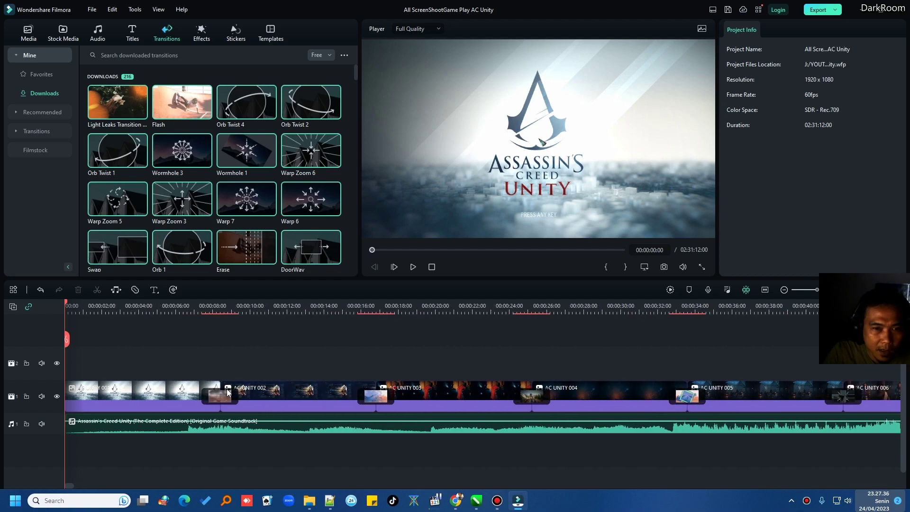
pyautogui.scroll(2, 342, 360)
pyautogui.scroll(1, 342, 359)
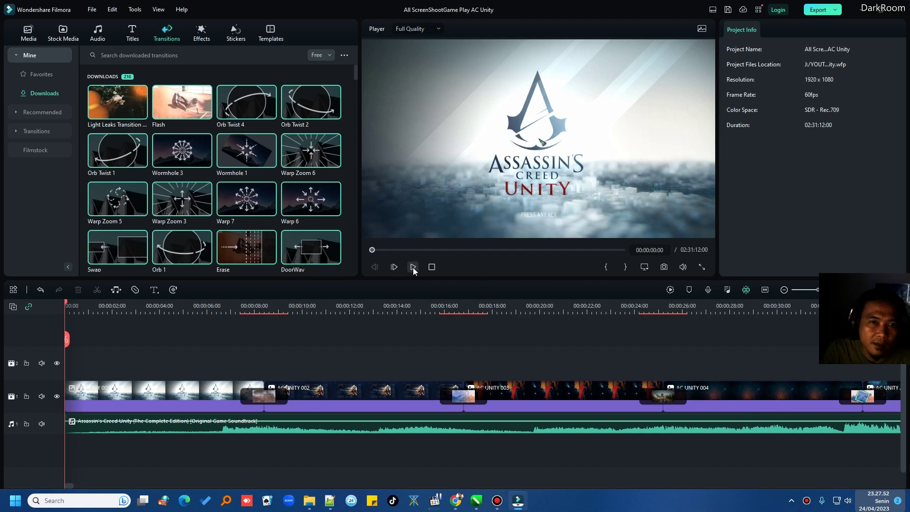
pyautogui.click(200, 307)
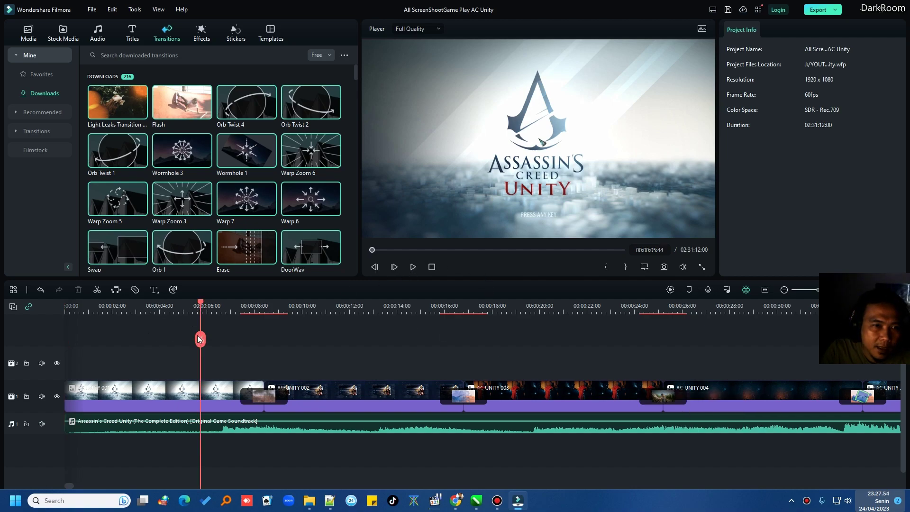
pyautogui.moveTo(200, 325); pyautogui.dragTo(214, 334)
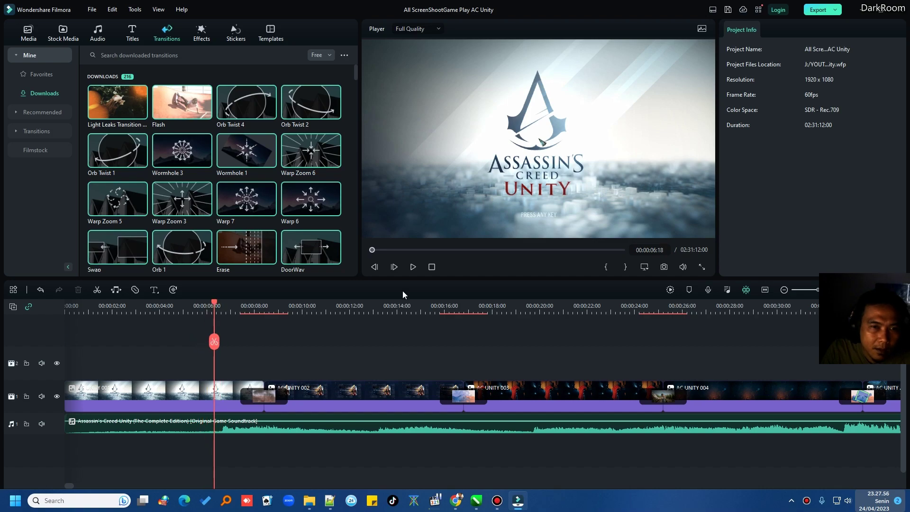
pyautogui.click(411, 266)
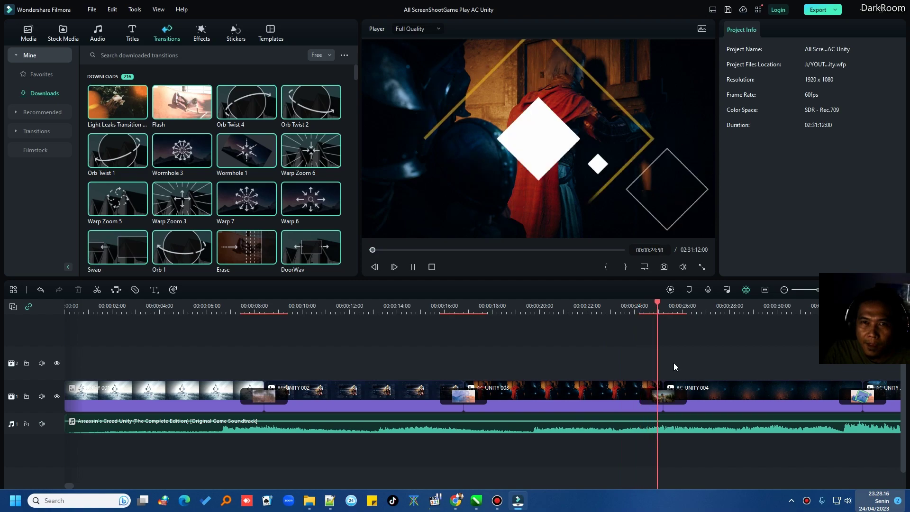
pyautogui.click(431, 267)
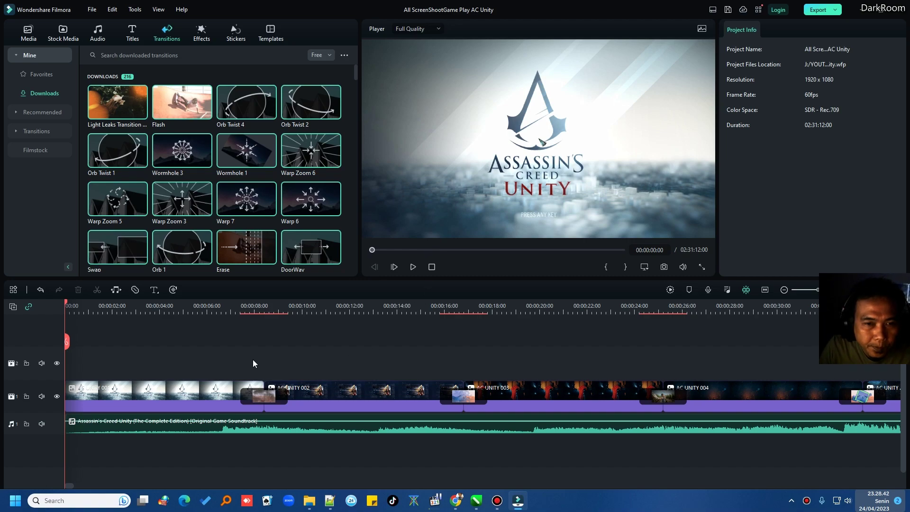
# Play the end of the image sequence from 01:17:15:39 and pause just past the last image at 01:17:42:54.
pyautogui.scroll(-5, 252, 359)
pyautogui.scroll(-5, 252, 359)
pyautogui.scroll(-2, 252, 359)
pyautogui.scroll(-4, 383, 353)
pyautogui.scroll(-4, 382, 353)
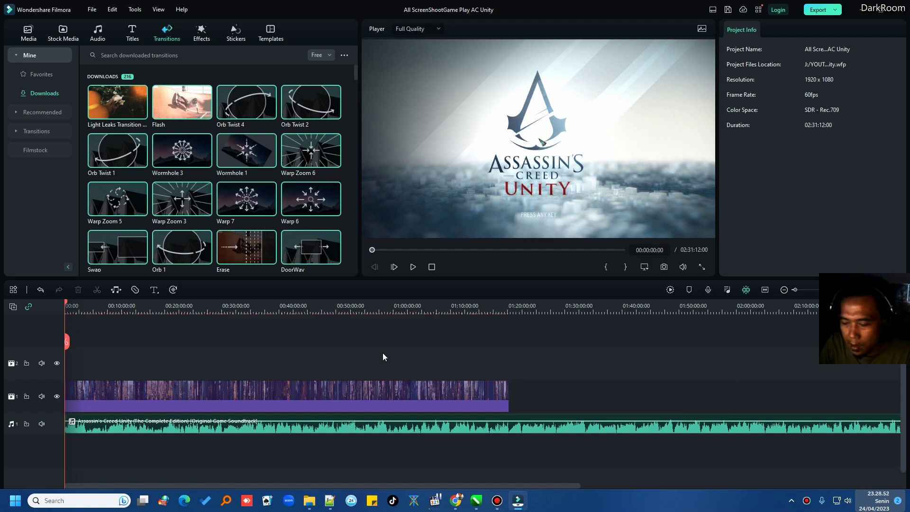
pyautogui.press('End')
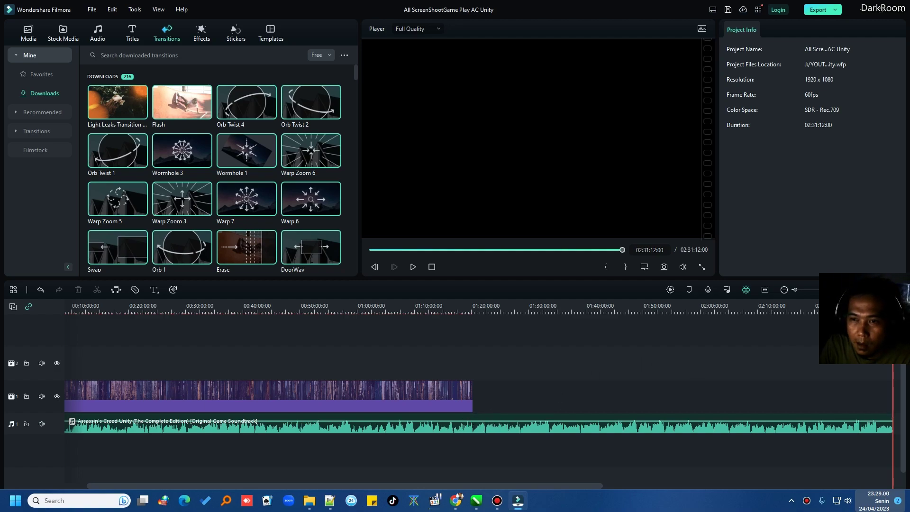
pyautogui.moveTo(893, 341); pyautogui.dragTo(474, 341)
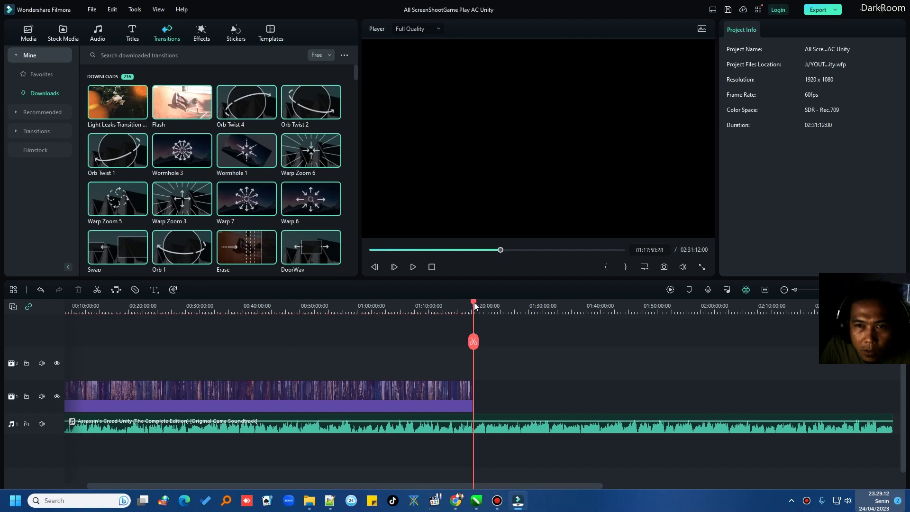
pyautogui.moveTo(474, 304); pyautogui.dragTo(470, 304)
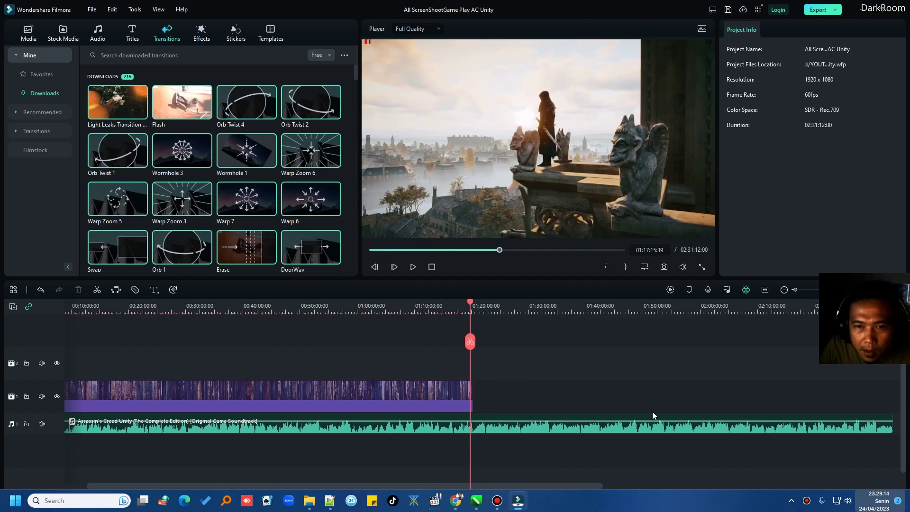
pyautogui.scroll(2, 649, 412)
pyautogui.scroll(4, 601, 405)
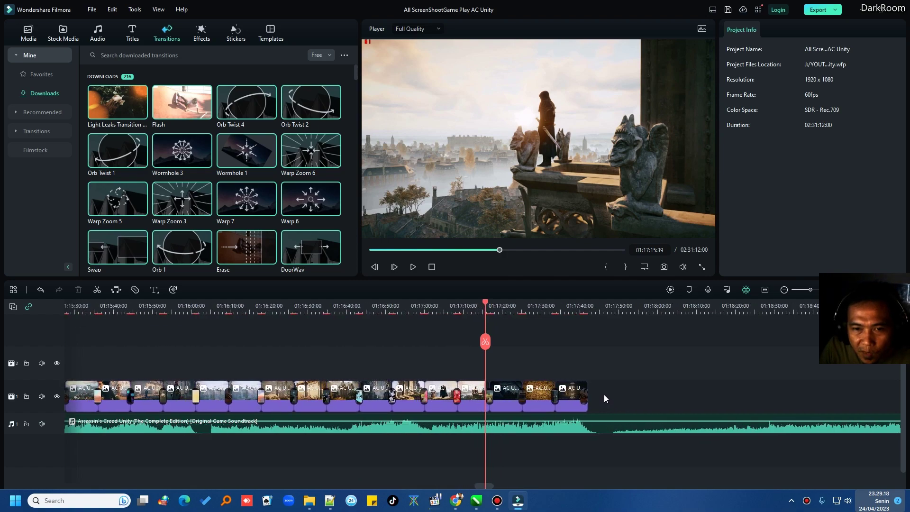
pyautogui.scroll(1, 603, 394)
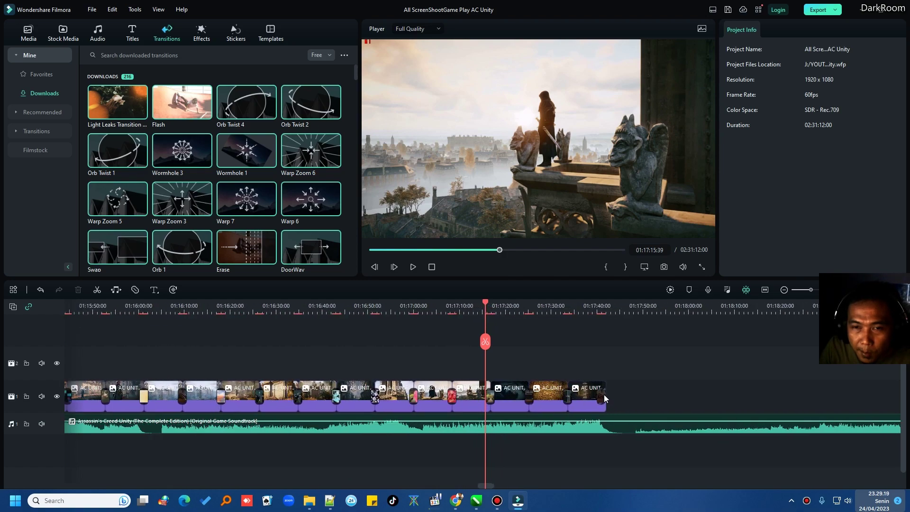
pyautogui.click(413, 267)
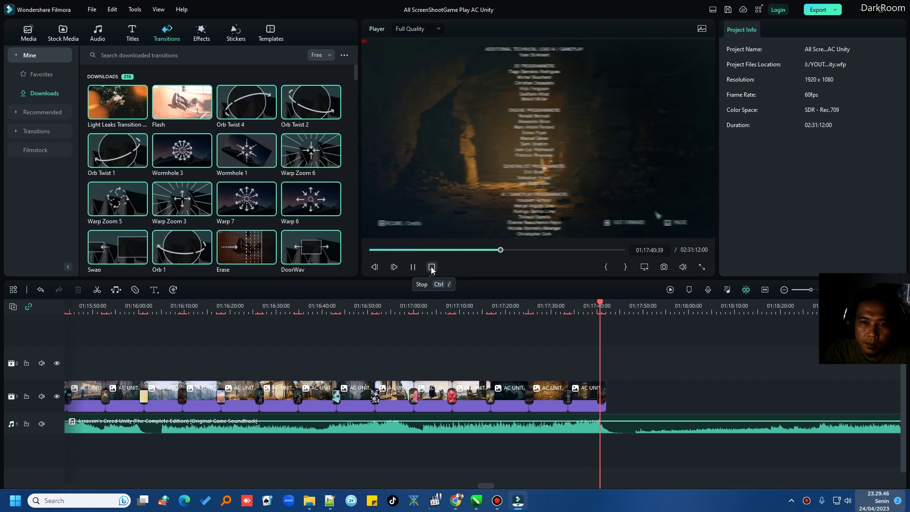
pyautogui.click(412, 267)
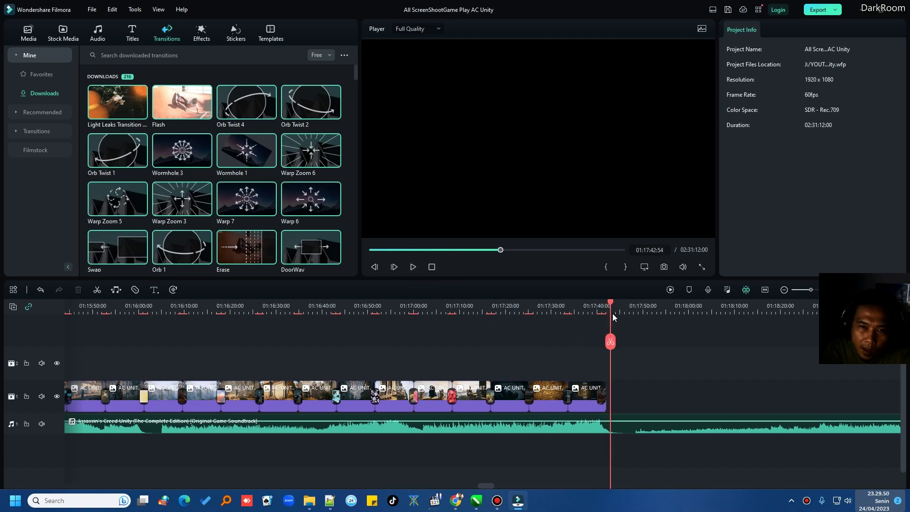
# Split the soundtrack at 01:17:42:54, just past the last image, and delete the remaining audio.
pyautogui.click(614, 425)
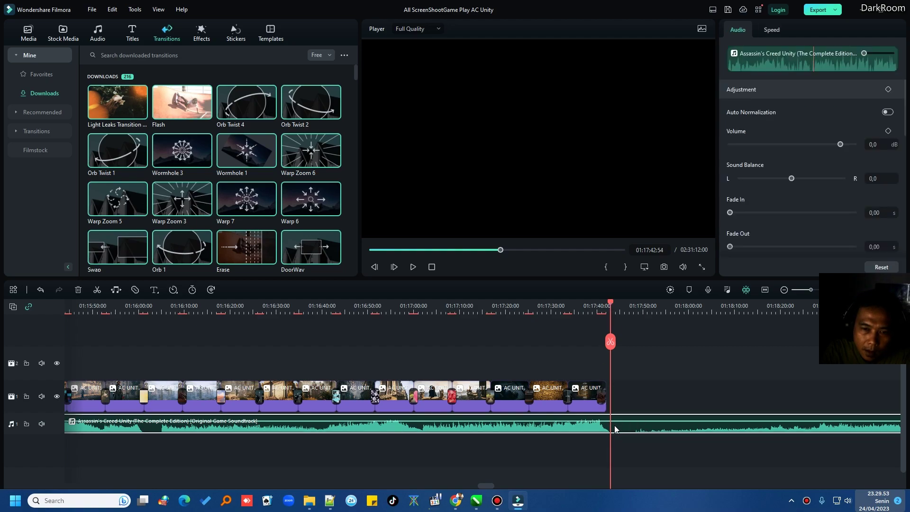
pyautogui.click(610, 342)
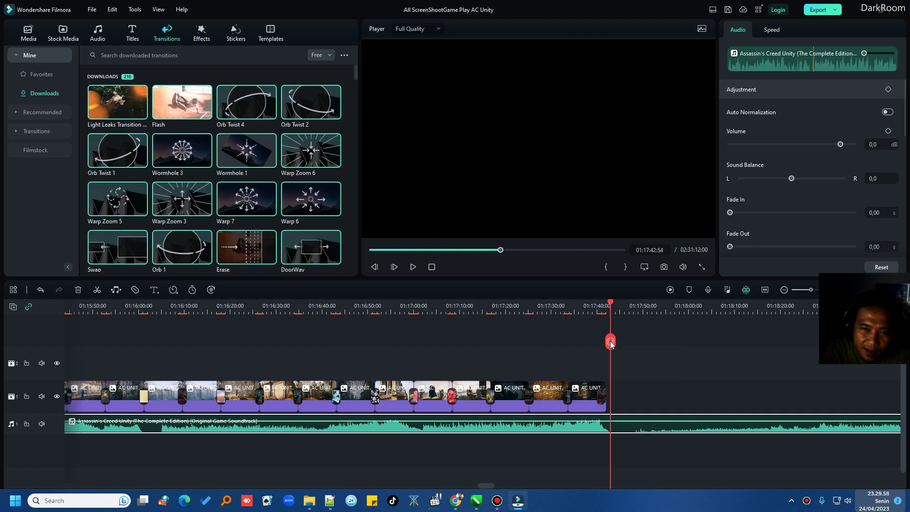
pyautogui.click(635, 424)
pyautogui.moveTo(611, 304); pyautogui.dragTo(597, 306)
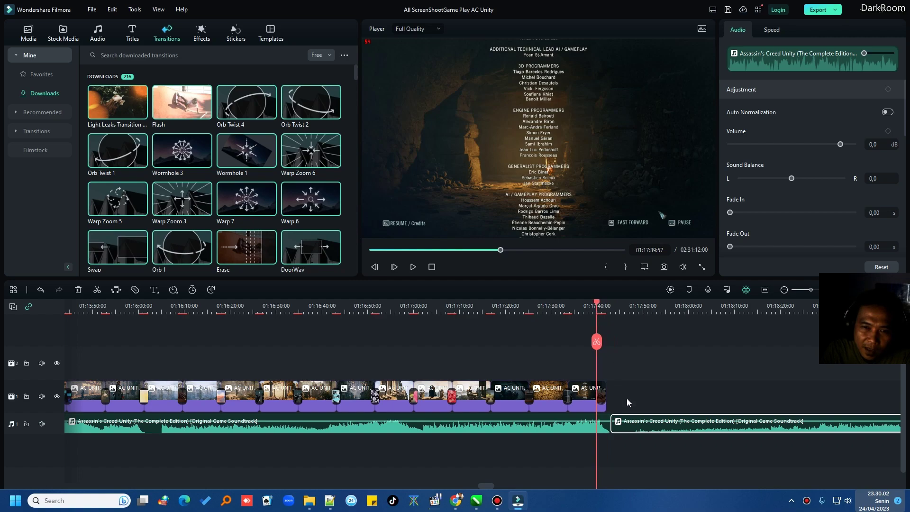
pyautogui.click(632, 401)
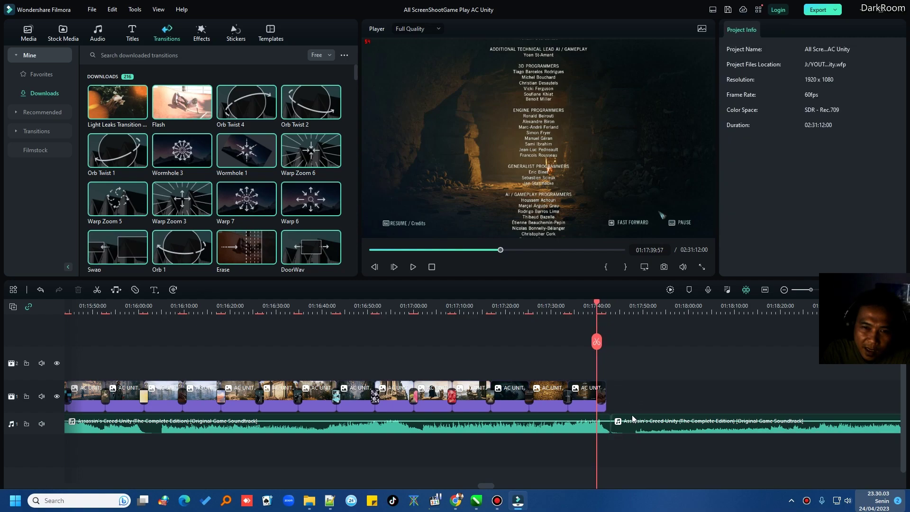
pyautogui.click(691, 428)
pyautogui.press('Delete')
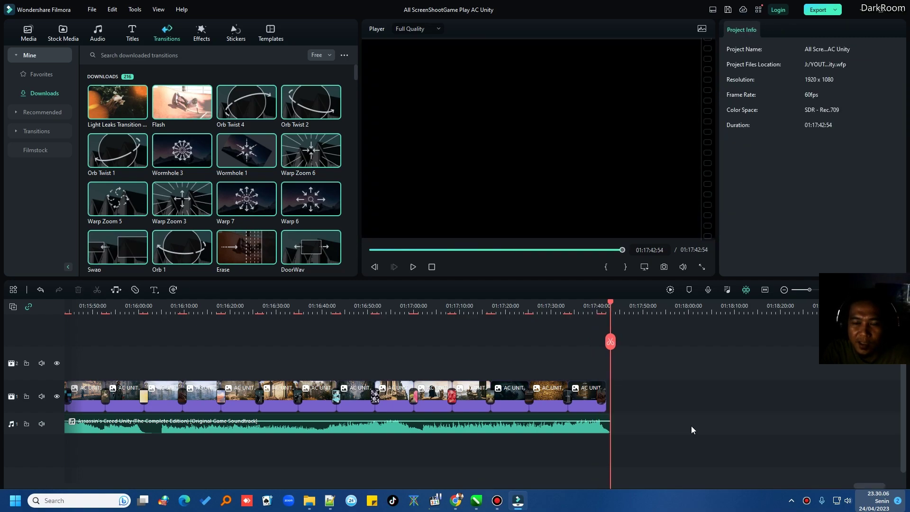
pyautogui.scroll(6, 544, 425)
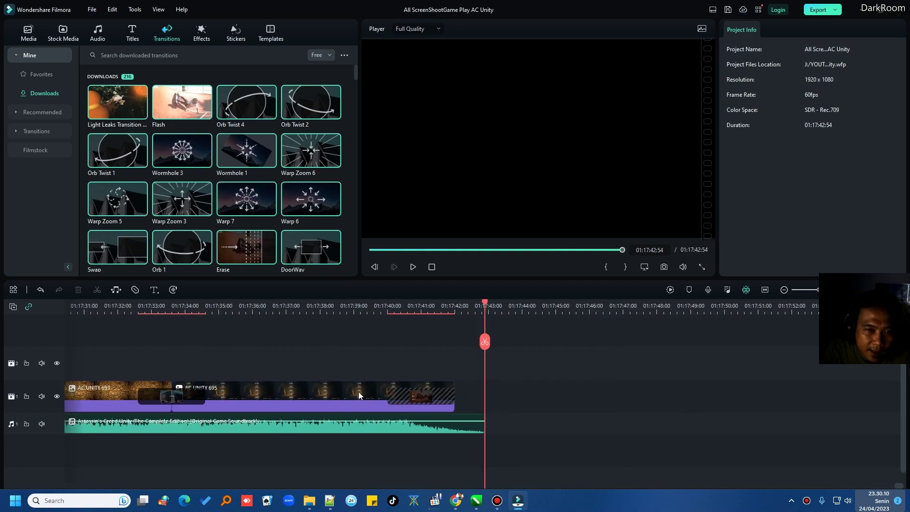
# Extend the last image clip, AC UNITY 695, to the end of the soundtrack at 01:17:42:54.
pyautogui.scroll(1, 456, 403)
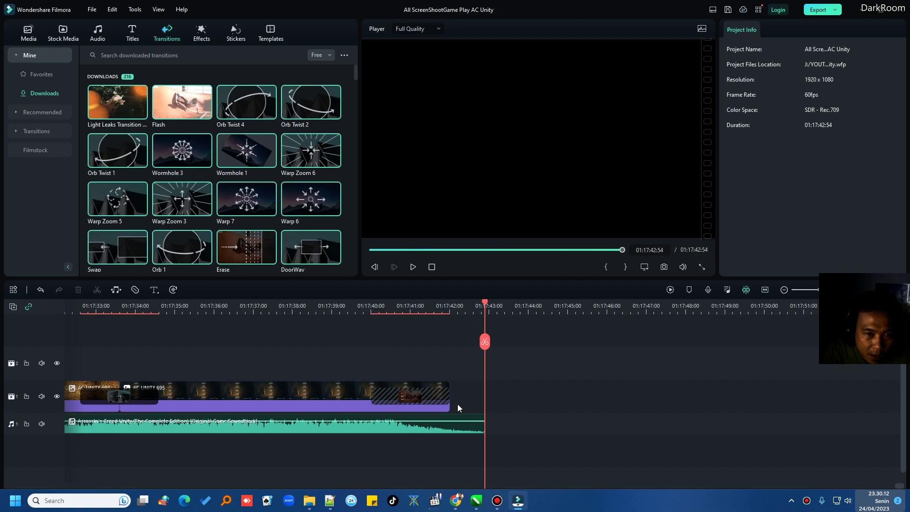
pyautogui.click(302, 399)
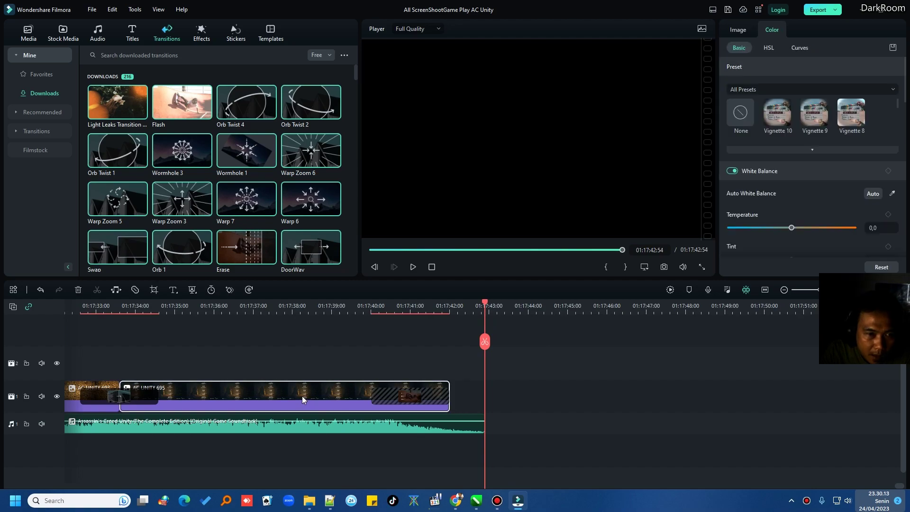
pyautogui.click(457, 394)
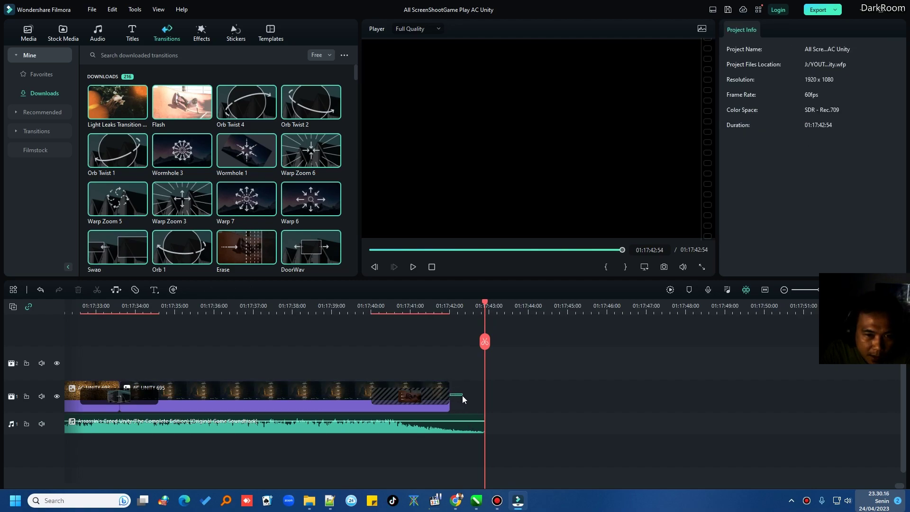
pyautogui.click(326, 389)
pyautogui.moveTo(448, 382); pyautogui.dragTo(483, 389)
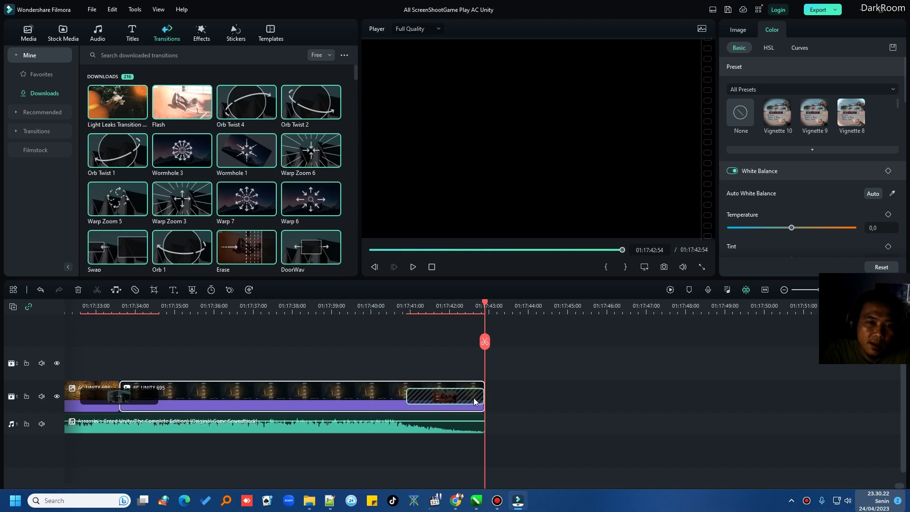
# Return the playhead to the start of the timeline at 00:00:00:00 and clear the clip selection.
pyautogui.scroll(-3, 441, 377)
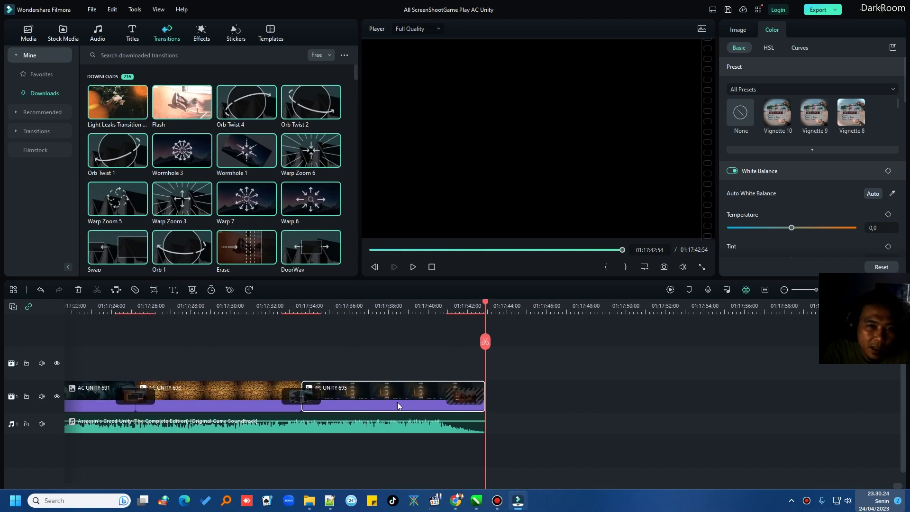
pyautogui.scroll(-6, 398, 383)
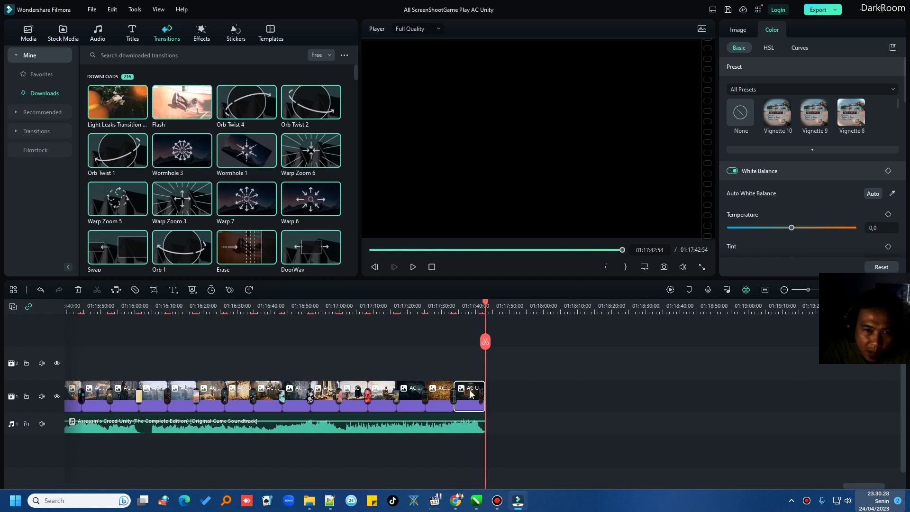
pyautogui.scroll(-8, 471, 393)
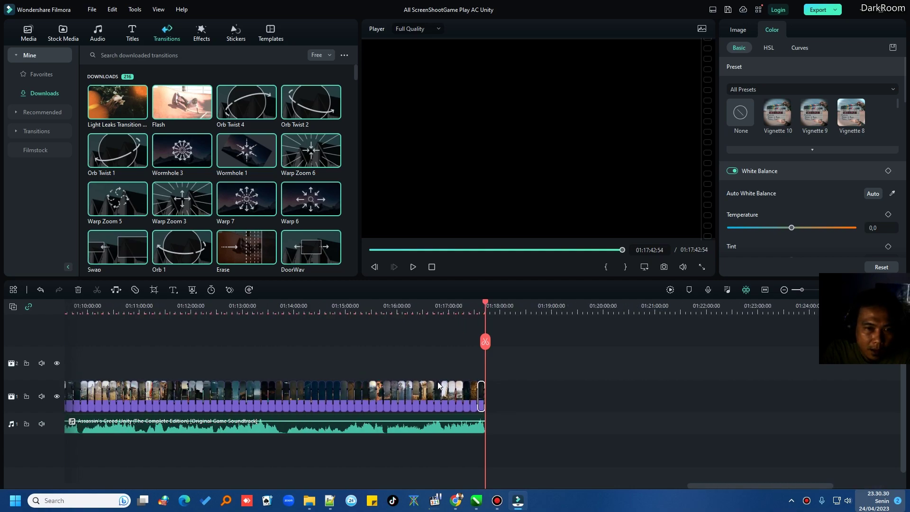
pyautogui.scroll(-3, 439, 385)
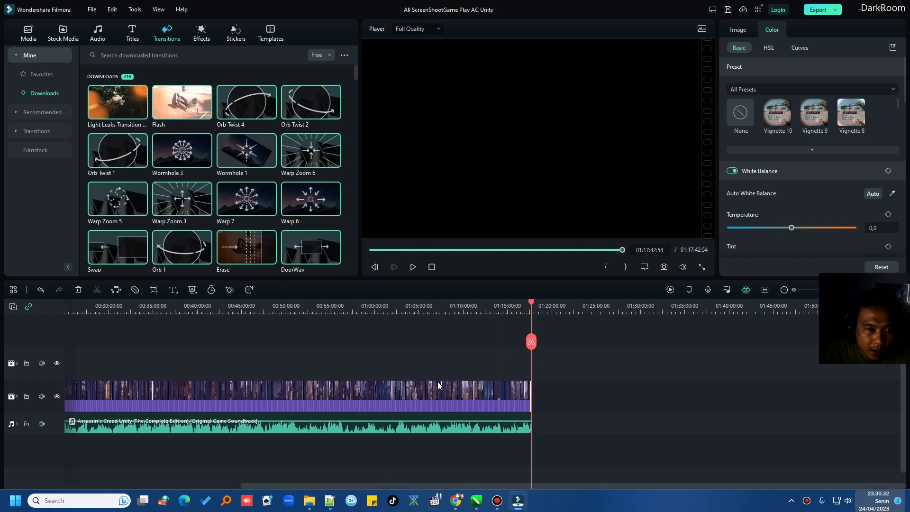
pyautogui.scroll(-2, 437, 382)
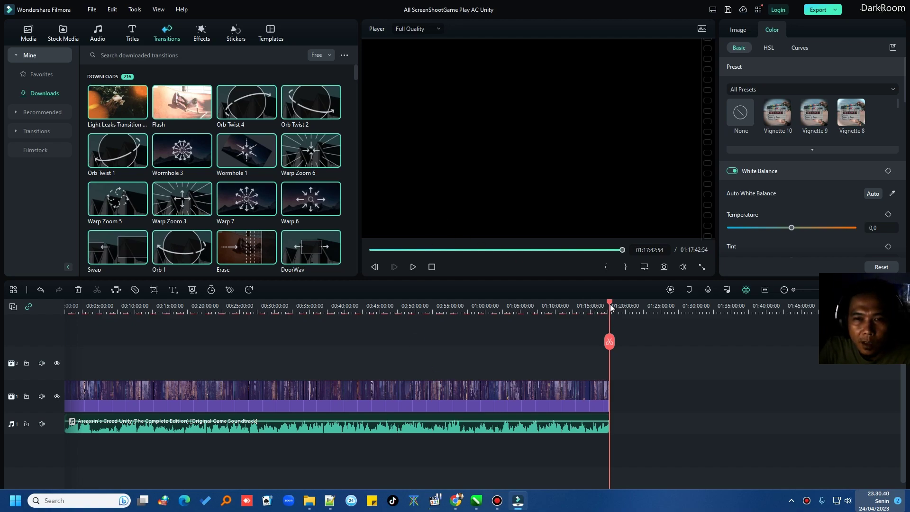
pyautogui.moveTo(610, 306); pyautogui.dragTo(57, 311)
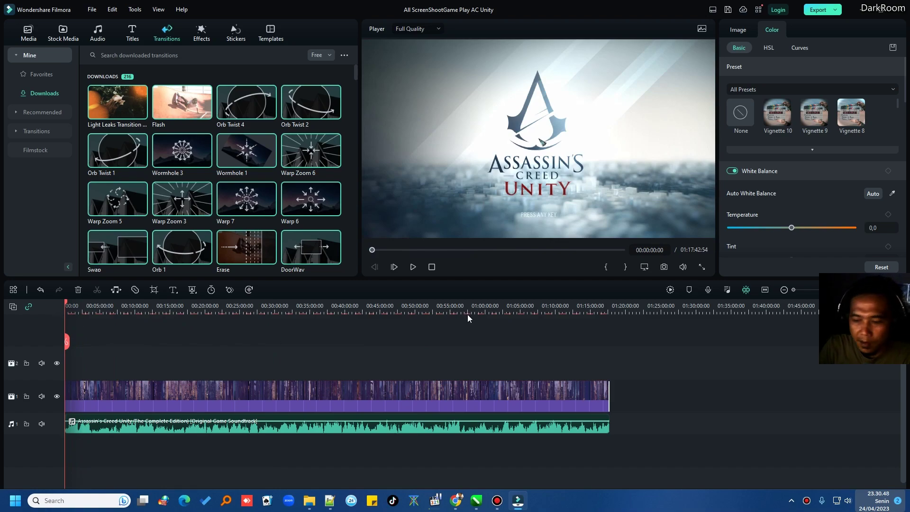
pyautogui.click(449, 350)
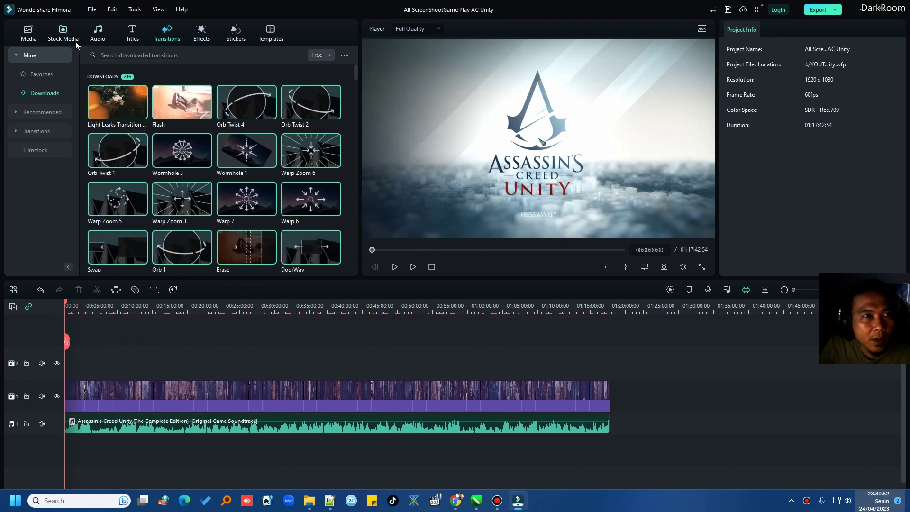
# Show the project media in List View and filter it to video files only.
pyautogui.click(24, 34)
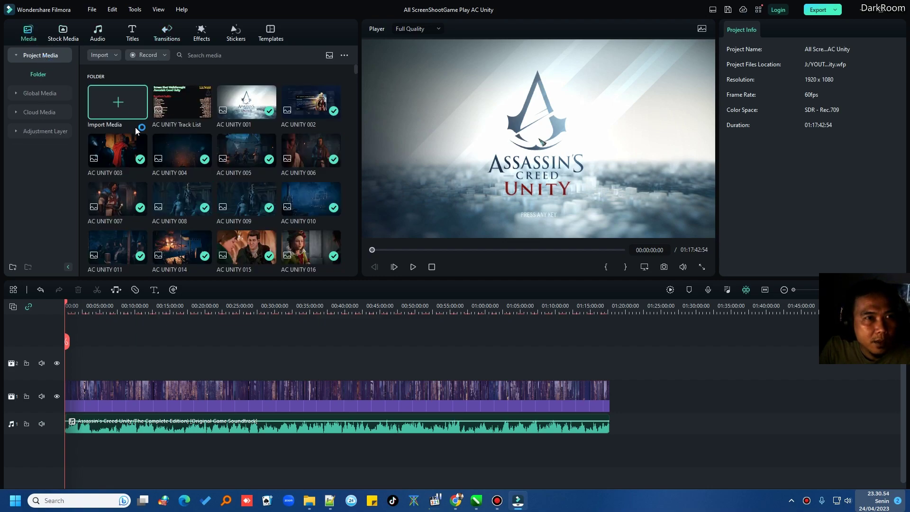
pyautogui.click(344, 55)
pyautogui.moveTo(379, 70)
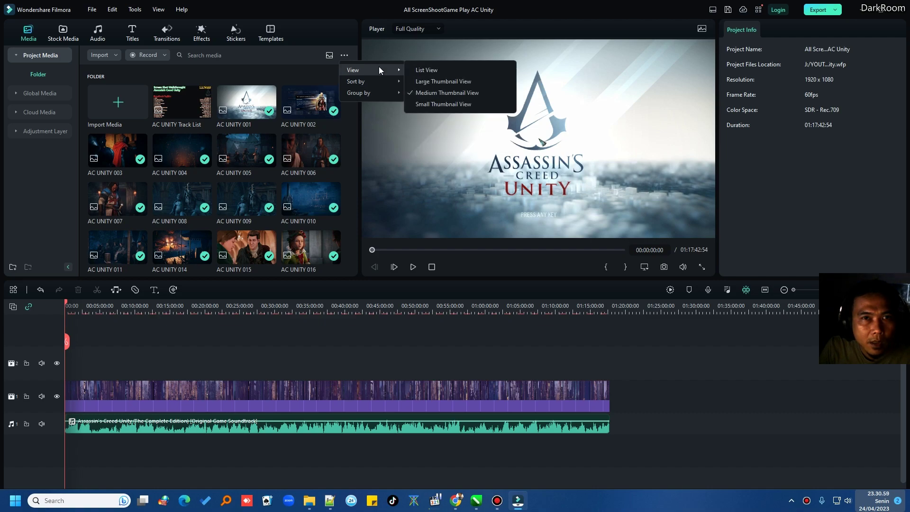
pyautogui.click(420, 69)
pyautogui.click(330, 55)
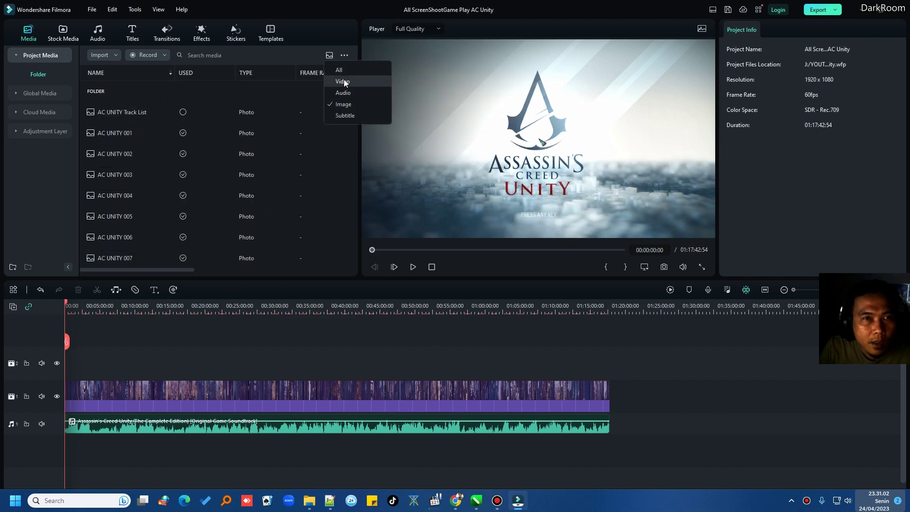
pyautogui.click(344, 81)
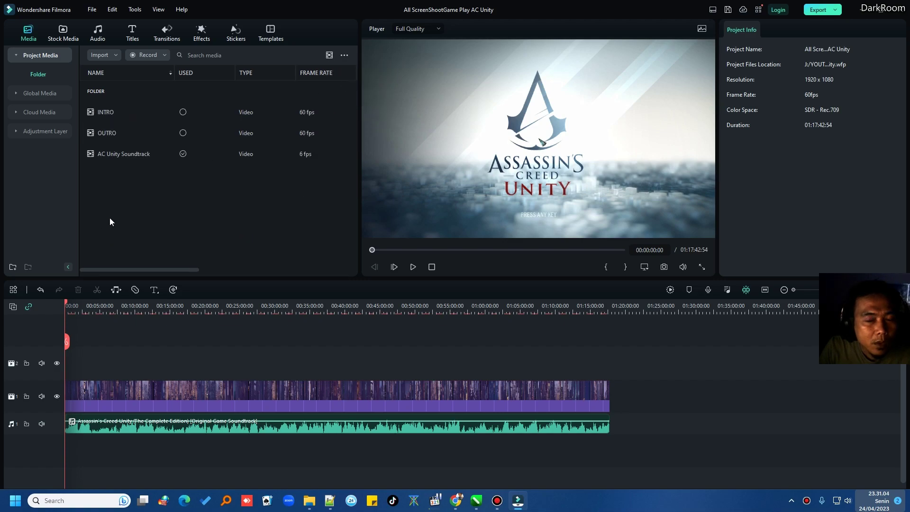
# Preview the INTRO video and insert it at the very start of the timeline, ahead of the images and soundtrack.
pyautogui.click(104, 112)
pyautogui.doubleClick(105, 112)
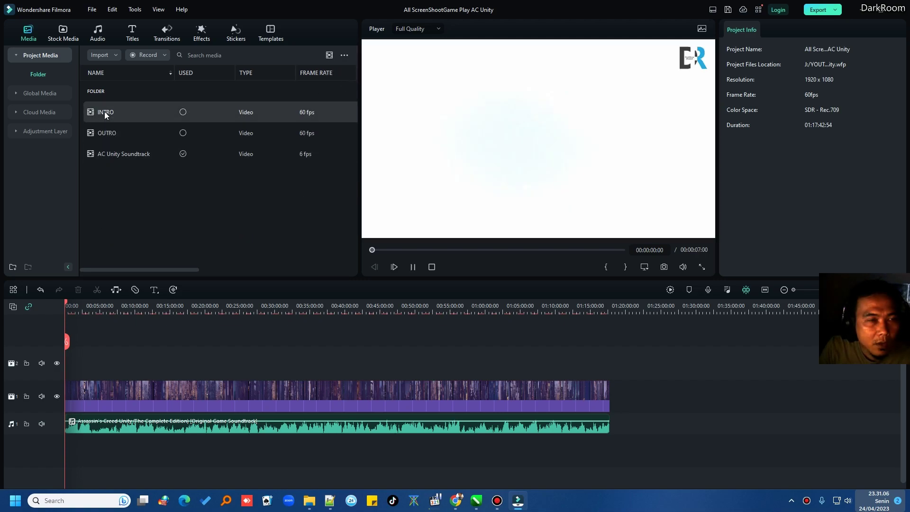
pyautogui.rightClick(105, 113)
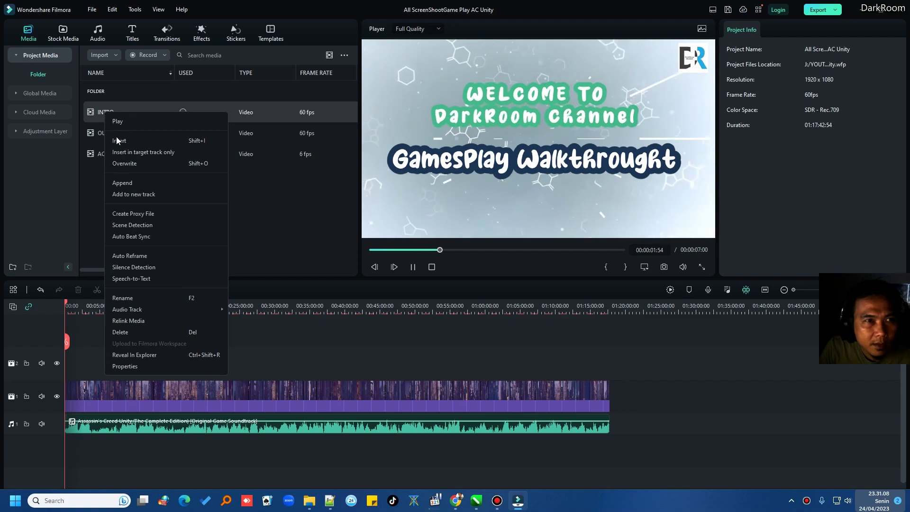
pyautogui.press('Escape')
pyautogui.click(180, 349)
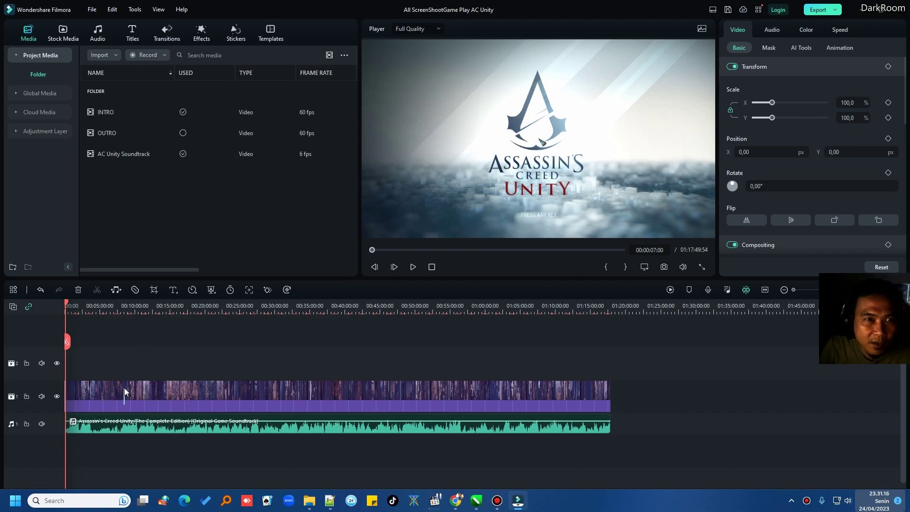
# Inspect the intro clip at the start of the timeline and play it from 00:00:00:00.
pyautogui.scroll(2, 81, 410)
pyautogui.scroll(4, 82, 410)
pyautogui.scroll(5, 81, 410)
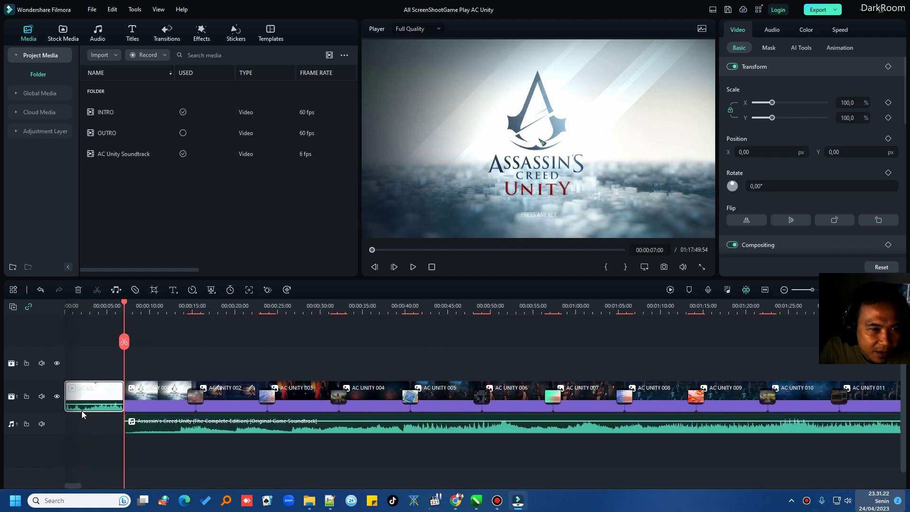
pyautogui.scroll(2, 81, 410)
pyautogui.click(95, 431)
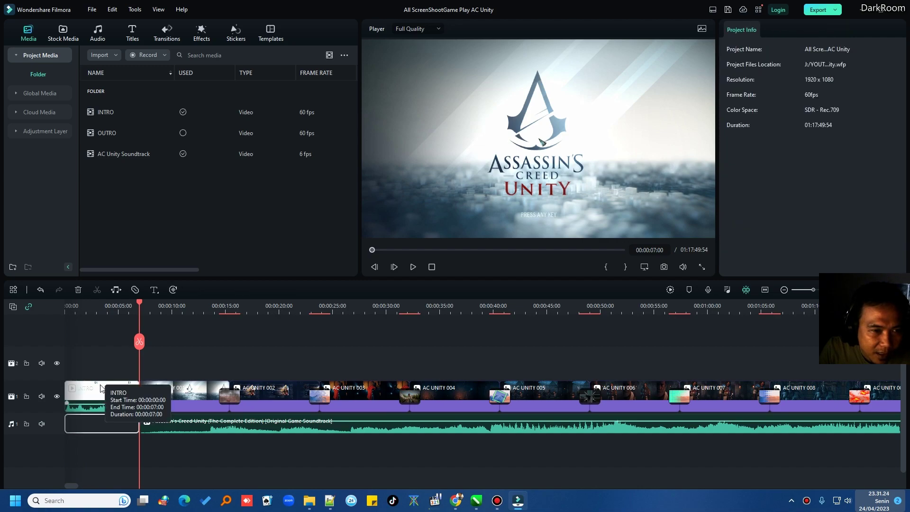
pyautogui.click(101, 388)
pyautogui.moveTo(140, 306); pyautogui.dragTo(58, 308)
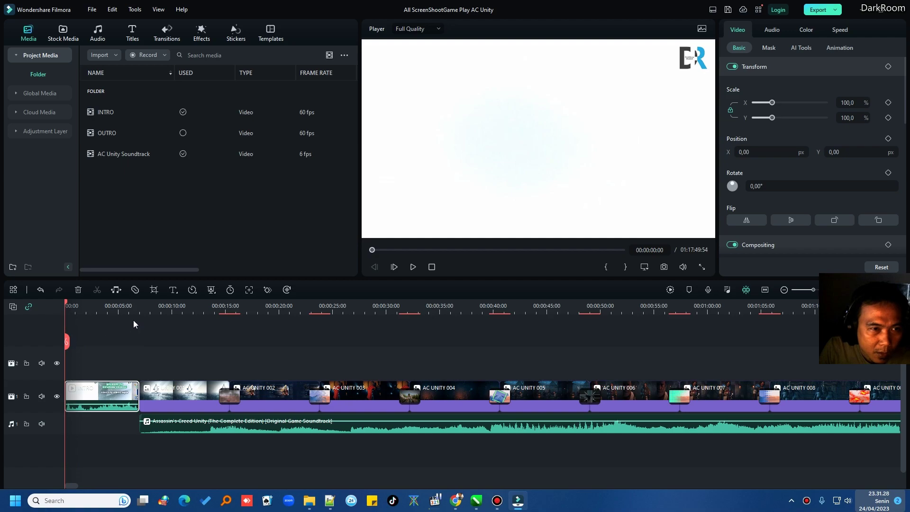
pyautogui.click(413, 266)
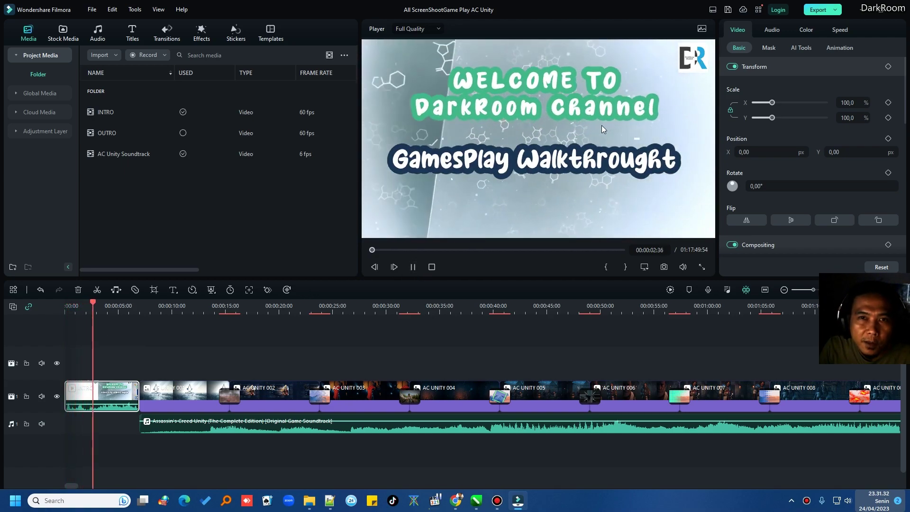
pyautogui.click(431, 267)
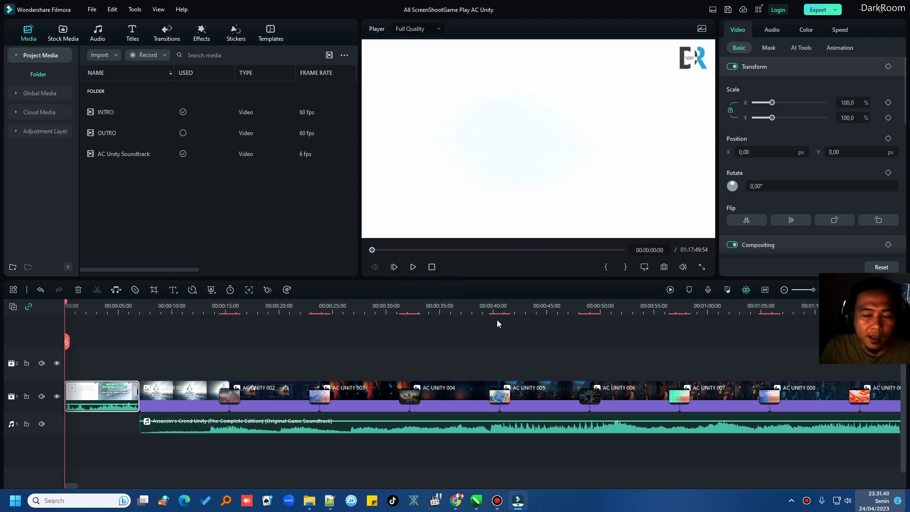
# Preview the OUTRO video and insert it at the end of the timeline, after the last image.
pyautogui.press('End')
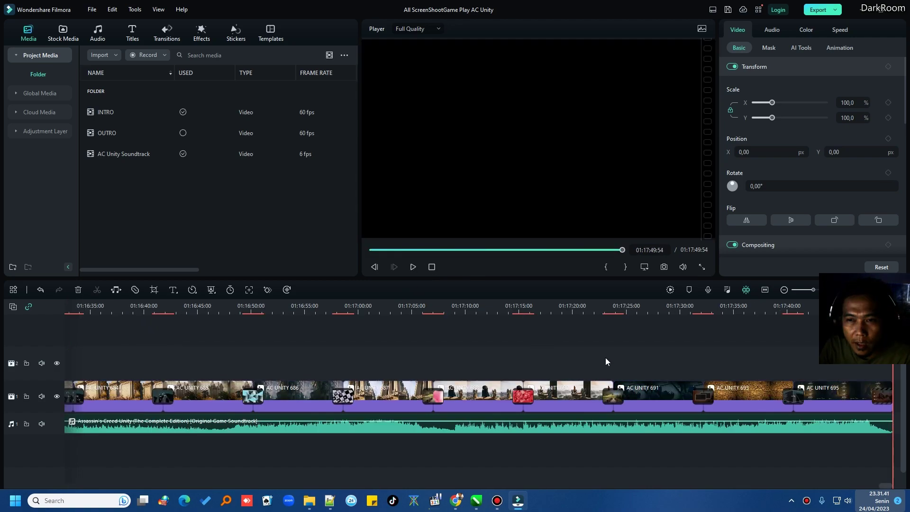
pyautogui.doubleClick(103, 136)
pyautogui.rightClick(103, 136)
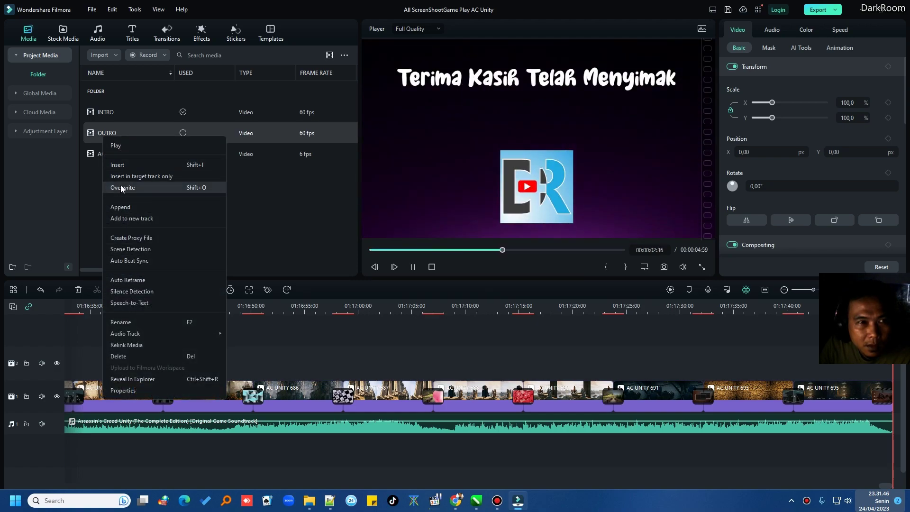
pyautogui.click(146, 166)
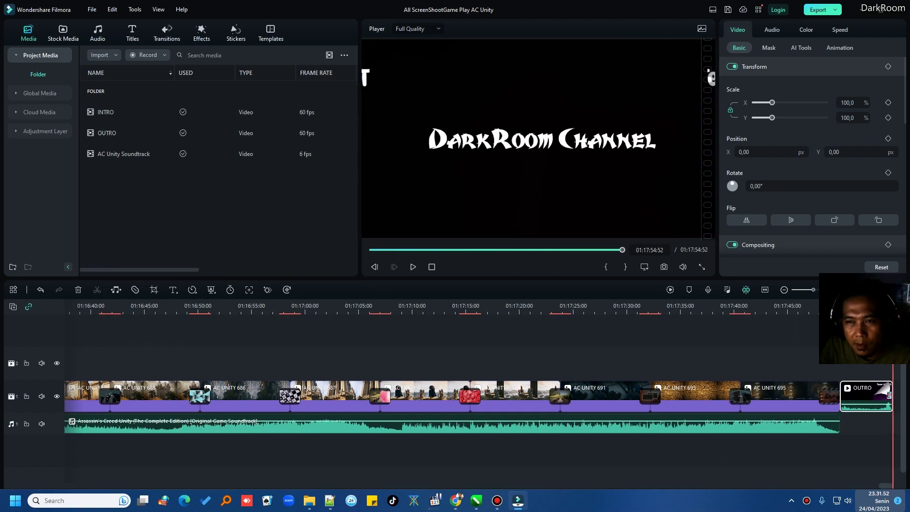
# Review the outro and the whole timeline, scrubbing back through the image sequence to 00:06:33:15.
pyautogui.click(851, 396)
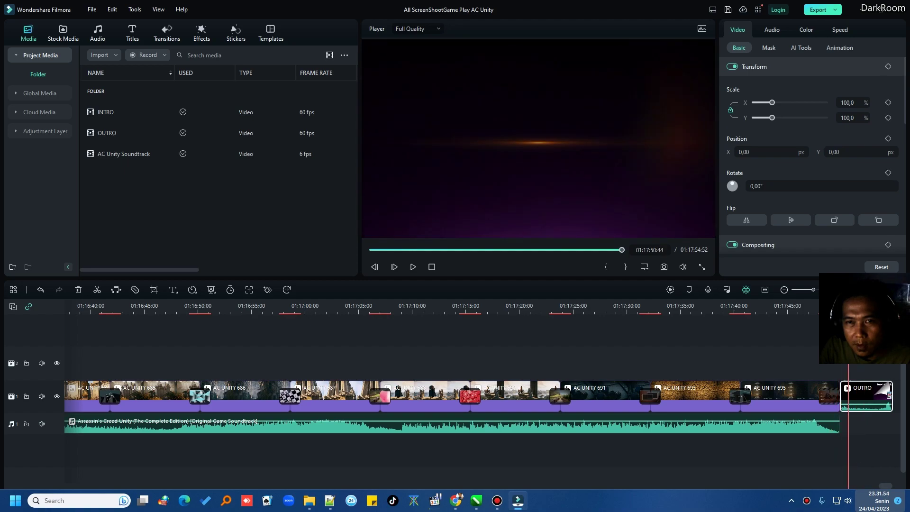
pyautogui.moveTo(851, 307); pyautogui.dragTo(93, 305)
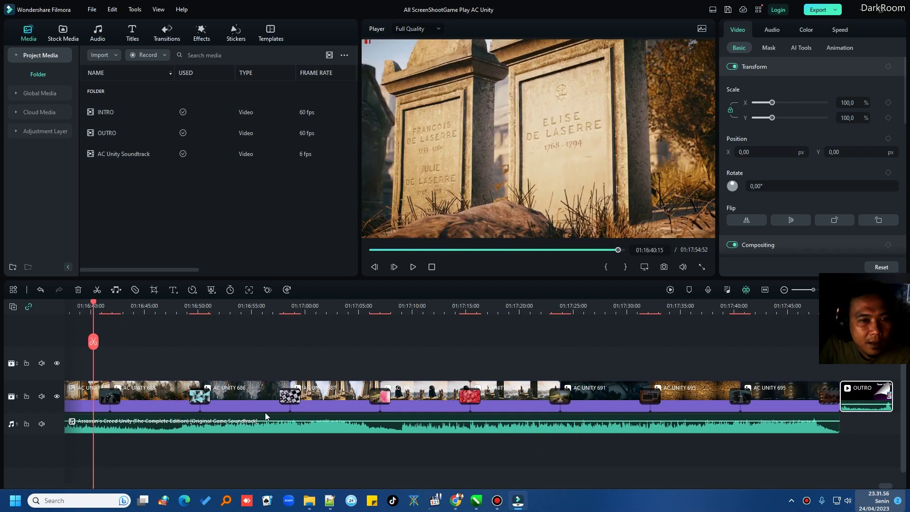
pyautogui.scroll(-6, 394, 445)
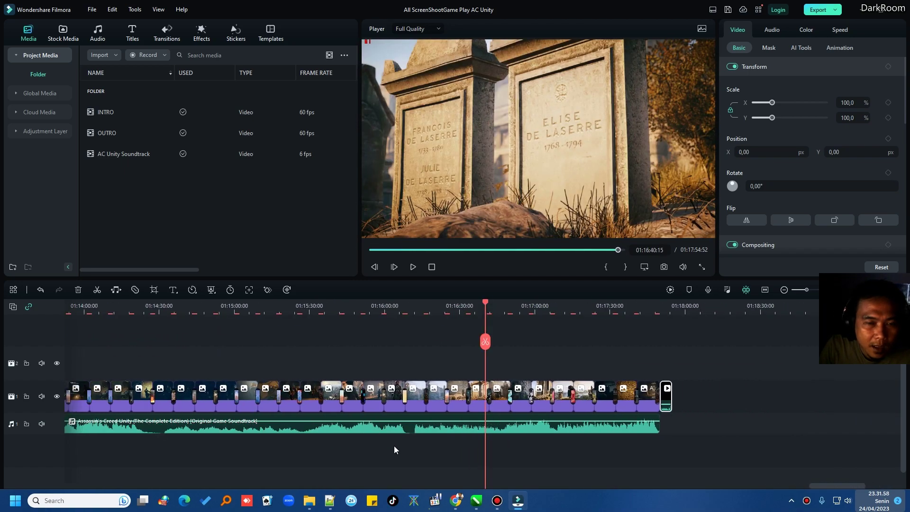
pyautogui.scroll(-4, 393, 445)
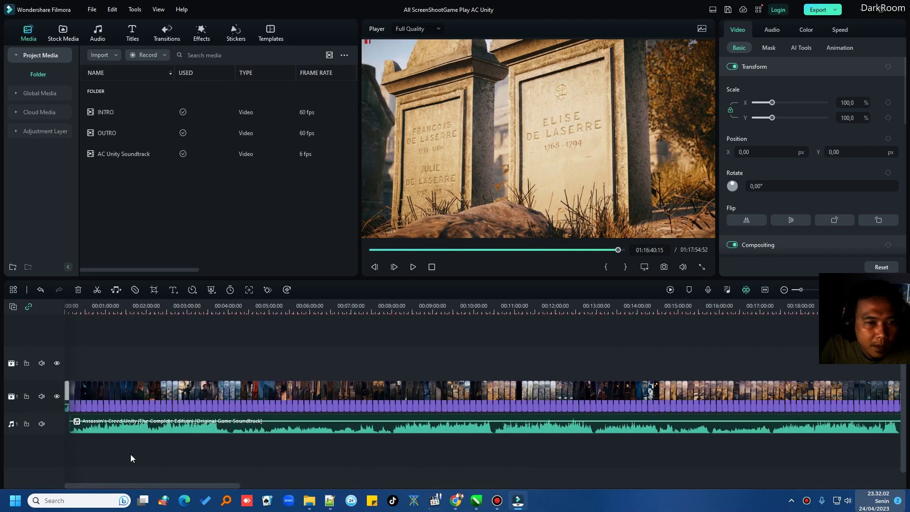
pyautogui.scroll(-2, 229, 433)
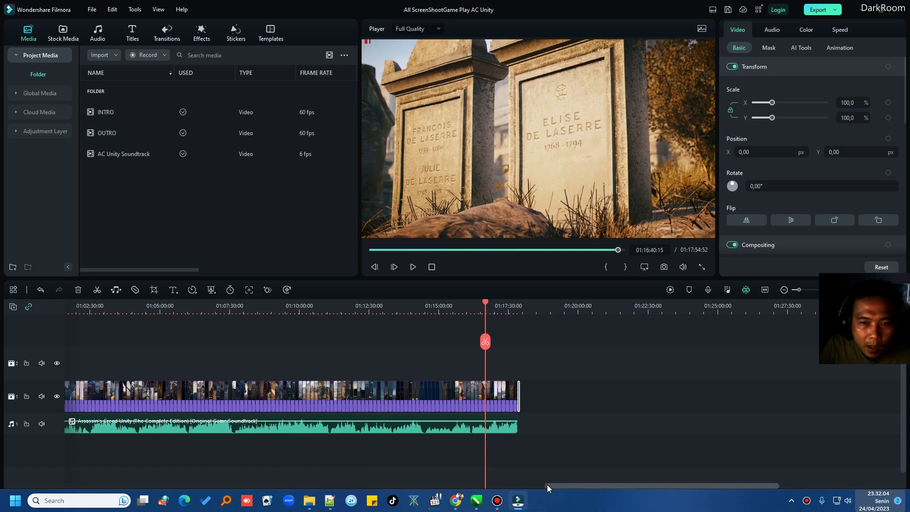
pyautogui.moveTo(557, 485); pyautogui.dragTo(275, 485)
pyautogui.scroll(-4, 160, 433)
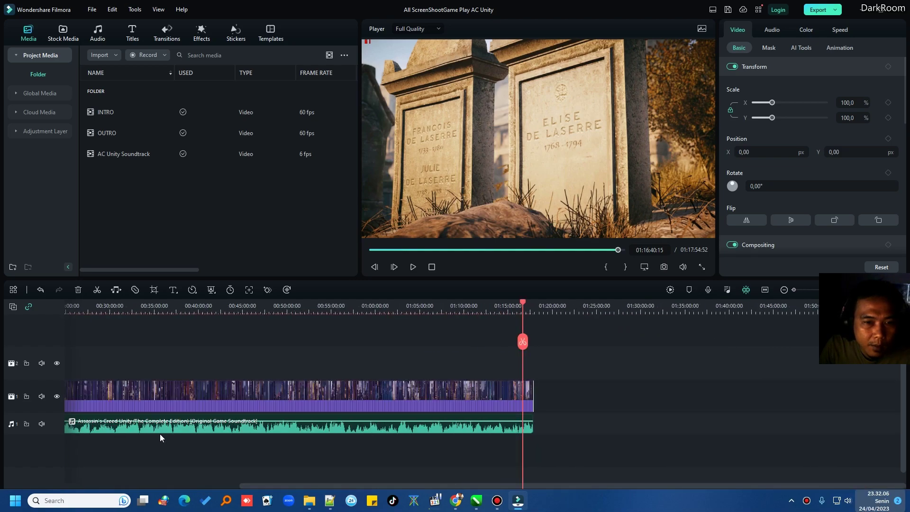
pyautogui.click(317, 453)
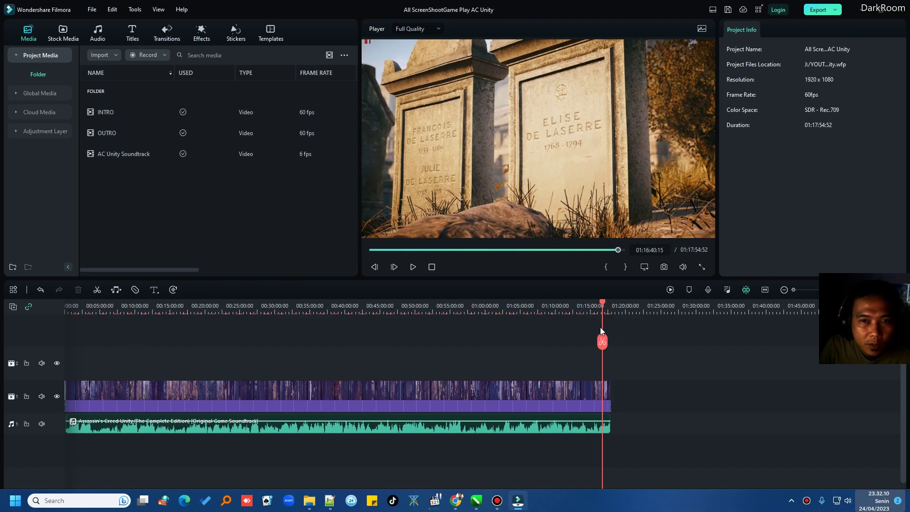
pyautogui.moveTo(602, 305); pyautogui.dragTo(110, 310)
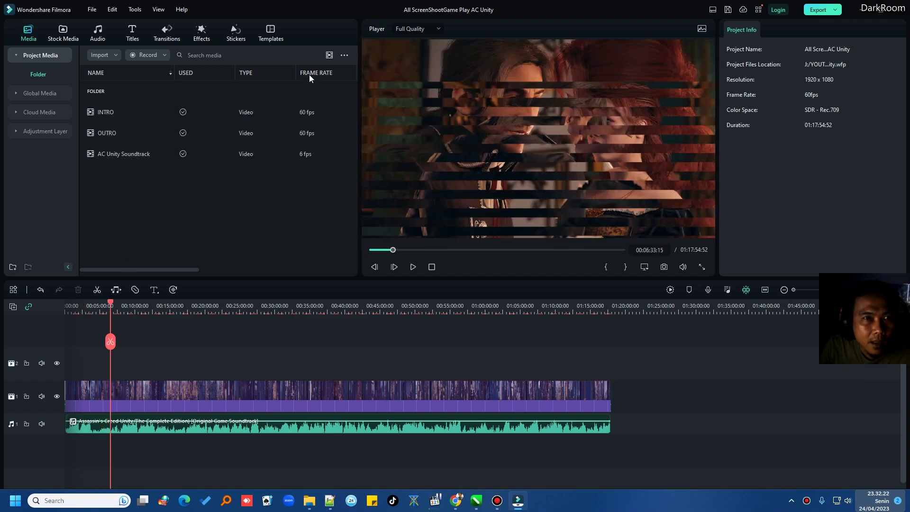
# Filter the project media to images, preview AC UNITY Track List and place it on video track 2 above the image sequence.
pyautogui.click(329, 55)
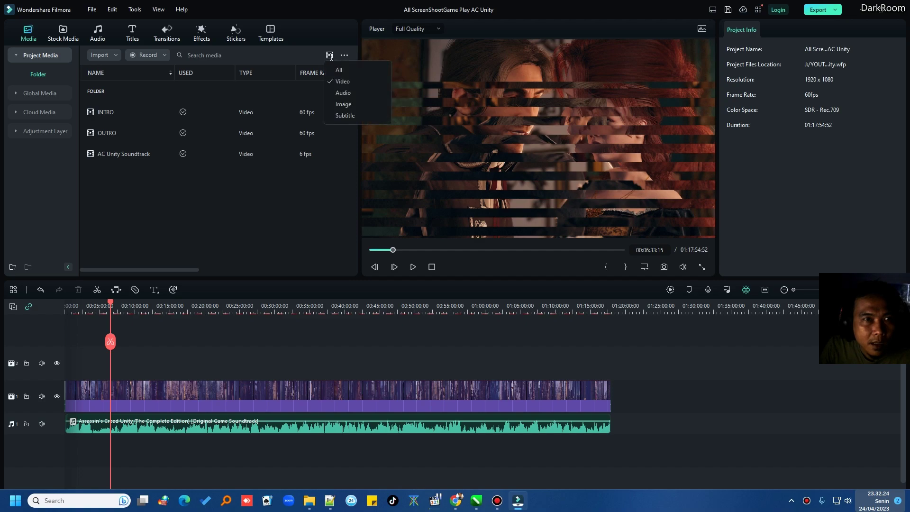
pyautogui.click(342, 105)
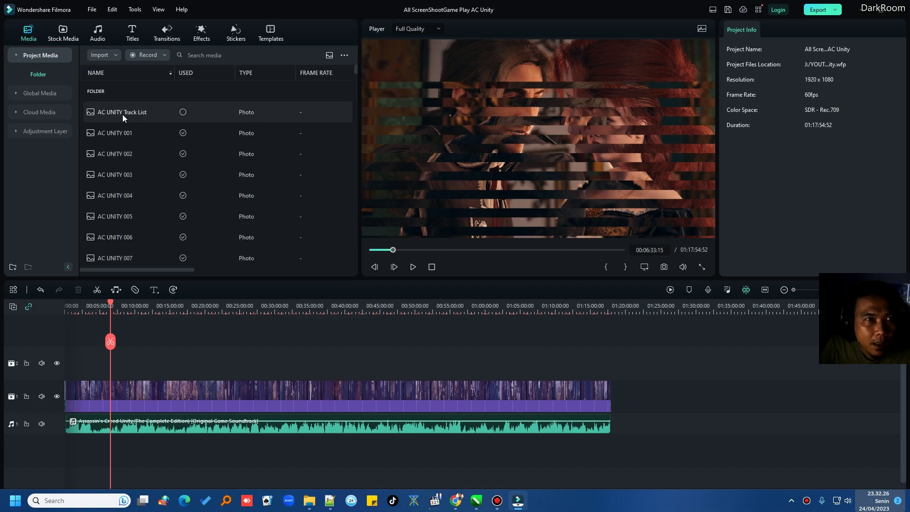
pyautogui.doubleClick(109, 112)
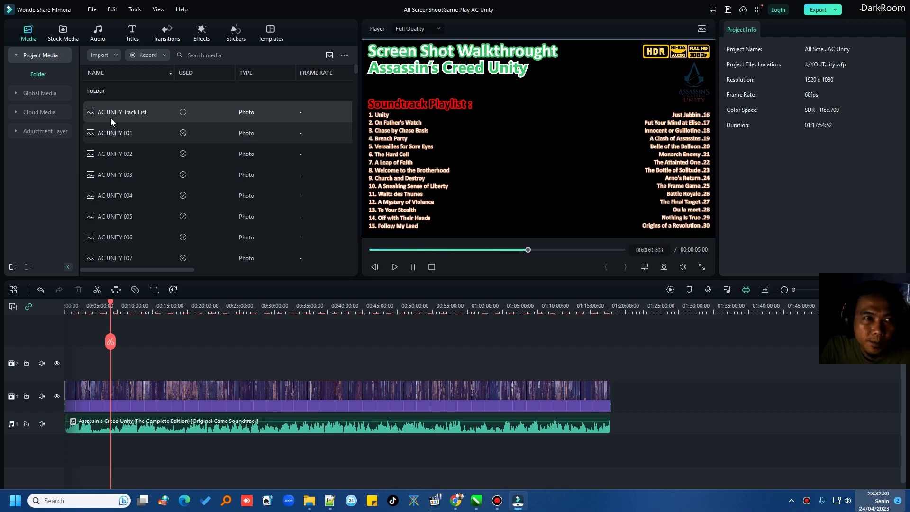
pyautogui.moveTo(126, 113); pyautogui.dragTo(80, 362)
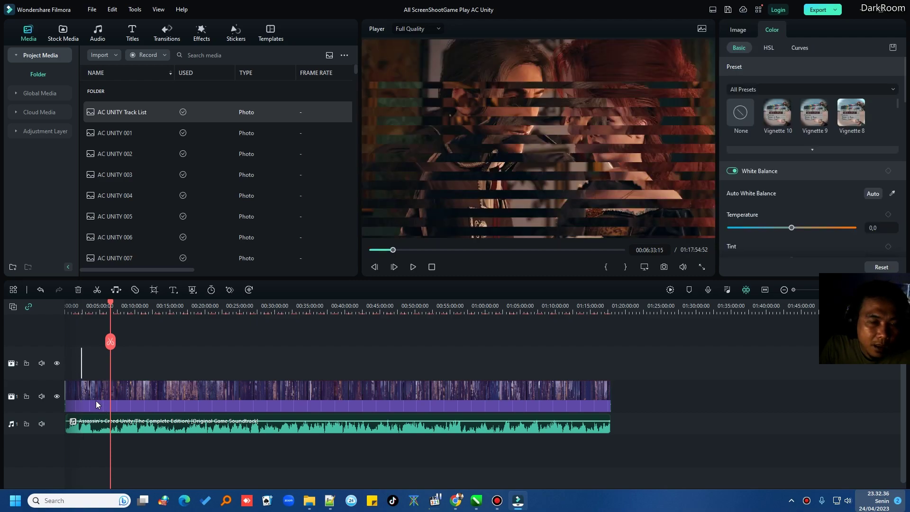
# Move the AC UNITY Track List clip to start where the intro ends and check its overlay on the first image around 00:00:11:14.
pyautogui.scroll(8, 82, 406)
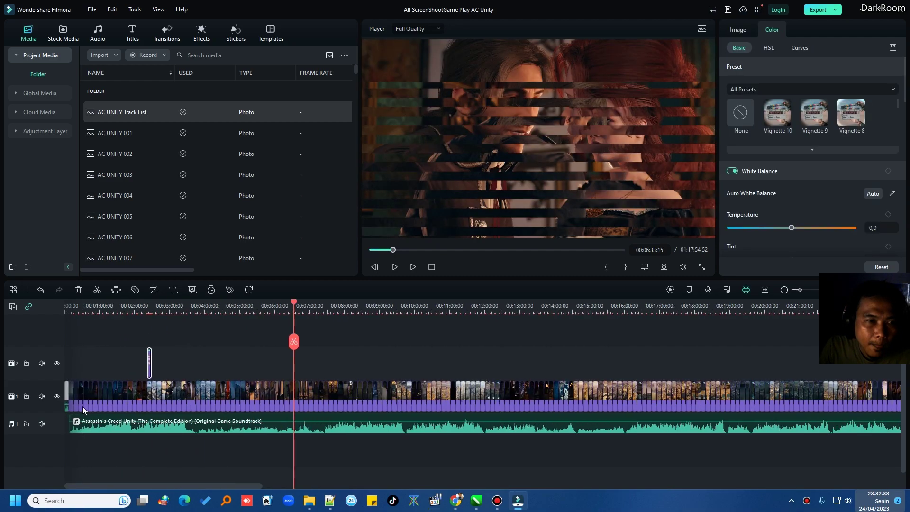
pyautogui.scroll(2, 158, 403)
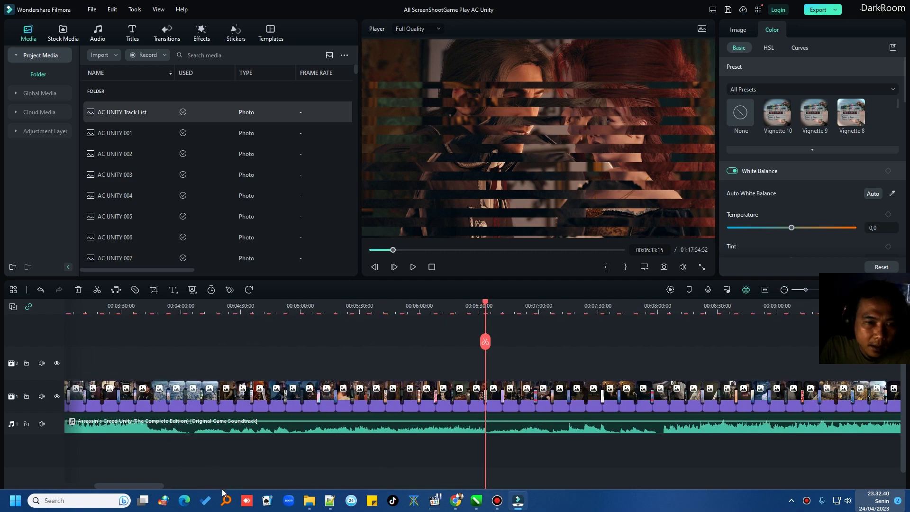
pyautogui.moveTo(155, 485); pyautogui.dragTo(84, 486)
pyautogui.scroll(1, 172, 368)
pyautogui.moveTo(448, 370); pyautogui.dragTo(97, 363)
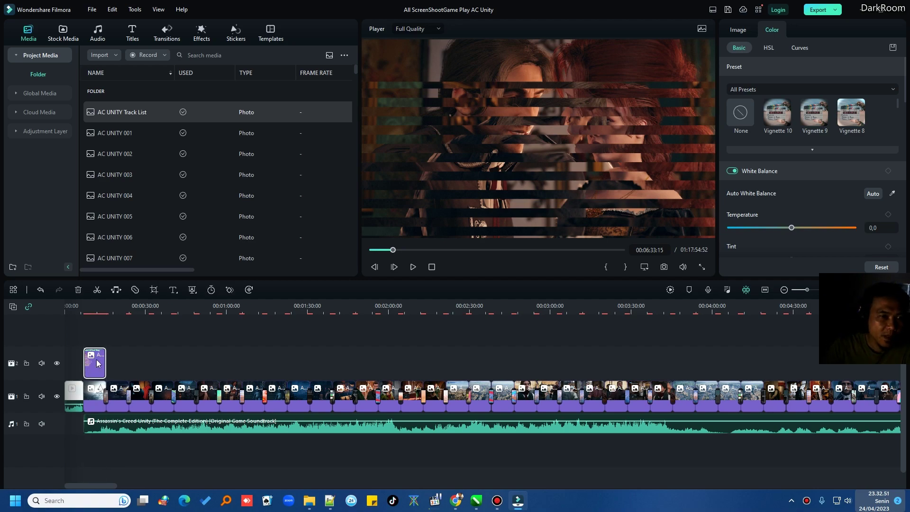
pyautogui.click(93, 309)
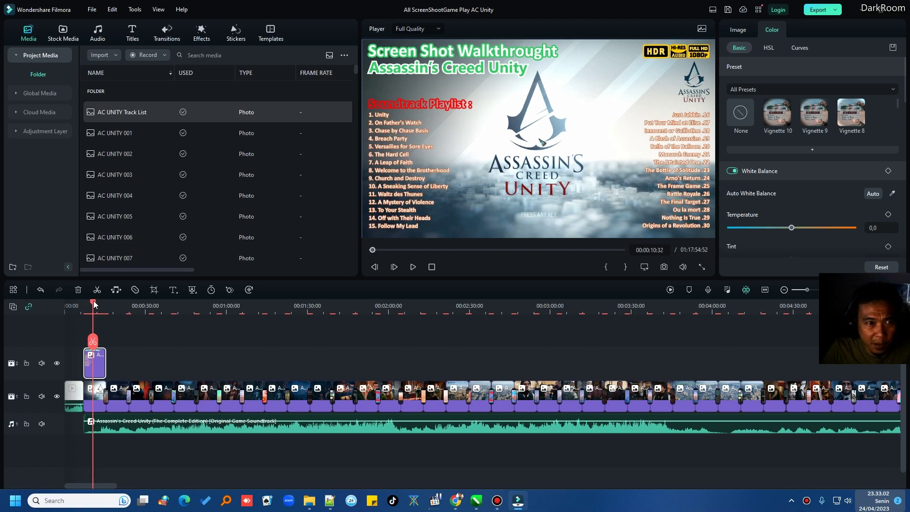
pyautogui.moveTo(94, 305)
pyautogui.mouseDown()
pyautogui.moveTo(77, 305)
pyautogui.moveTo(146, 305)
pyautogui.moveTo(95, 307)
pyautogui.mouseUp()
# Stretch the AC UNITY Track List clip across the image sequence to about 01:17:23:48.
pyautogui.scroll(-4, 200, 363)
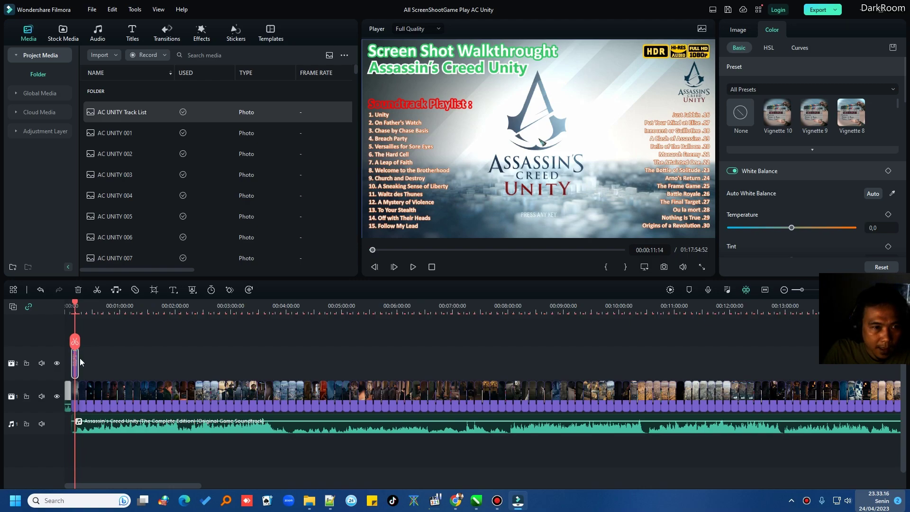
pyautogui.moveTo(78, 357); pyautogui.dragTo(831, 361)
pyautogui.scroll(-2, 615, 477)
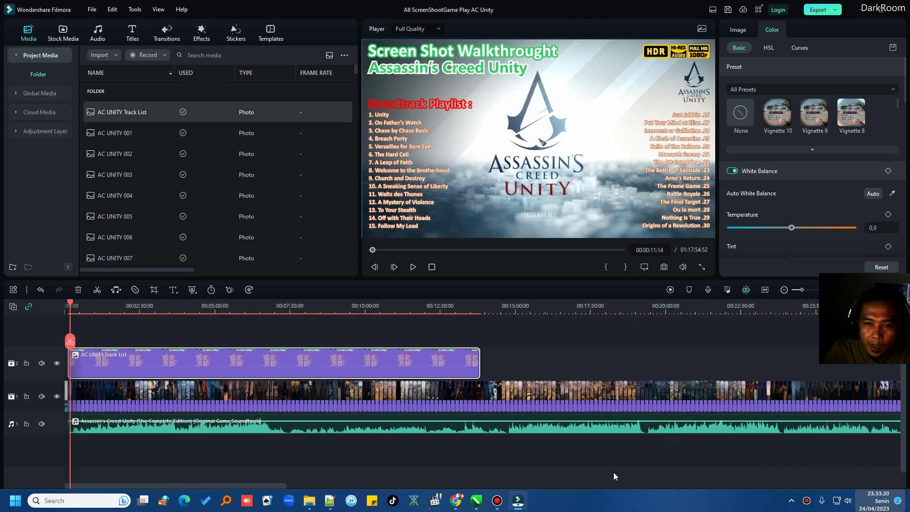
pyautogui.click(613, 460)
pyautogui.scroll(-3, 613, 460)
pyautogui.scroll(-2, 613, 460)
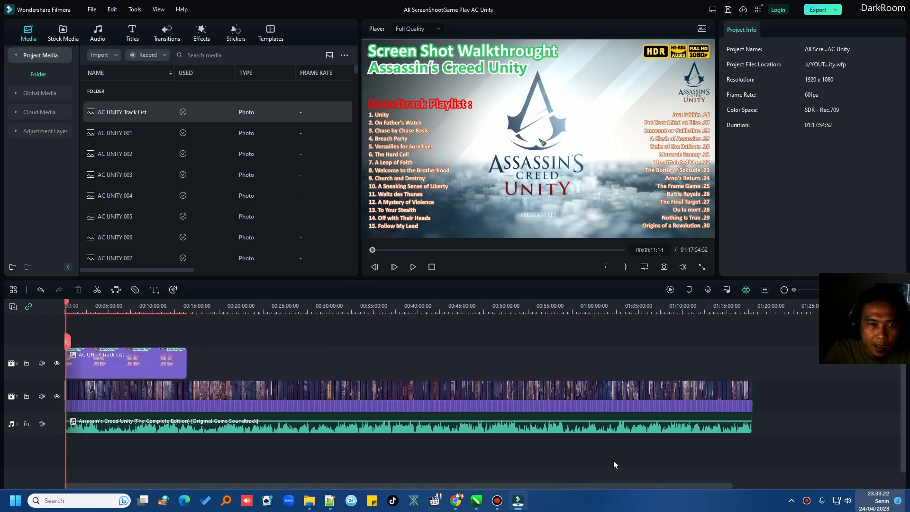
pyautogui.moveTo(160, 363); pyautogui.dragTo(603, 361)
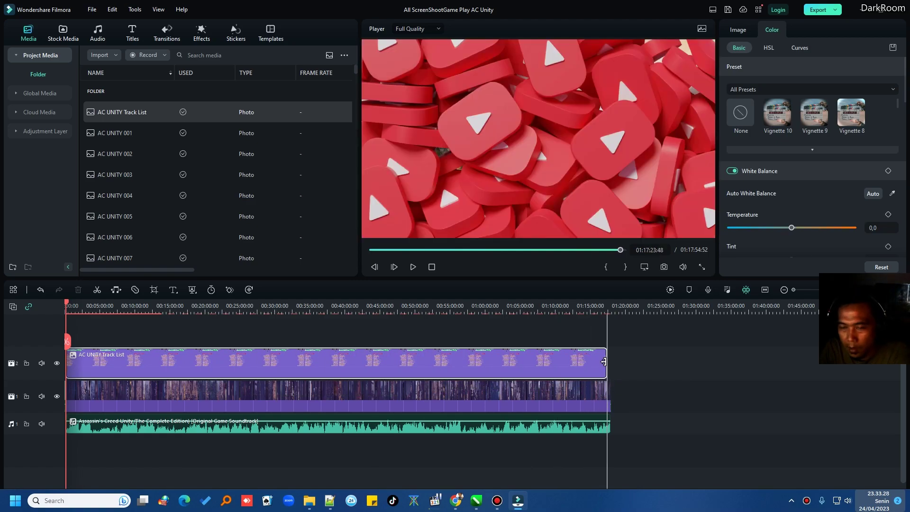
# Extend the end of the AC UNITY Track List clip to 01:17:49:54, where the OUTRO clip begins.
pyautogui.click(660, 412)
pyautogui.scroll(5, 684, 389)
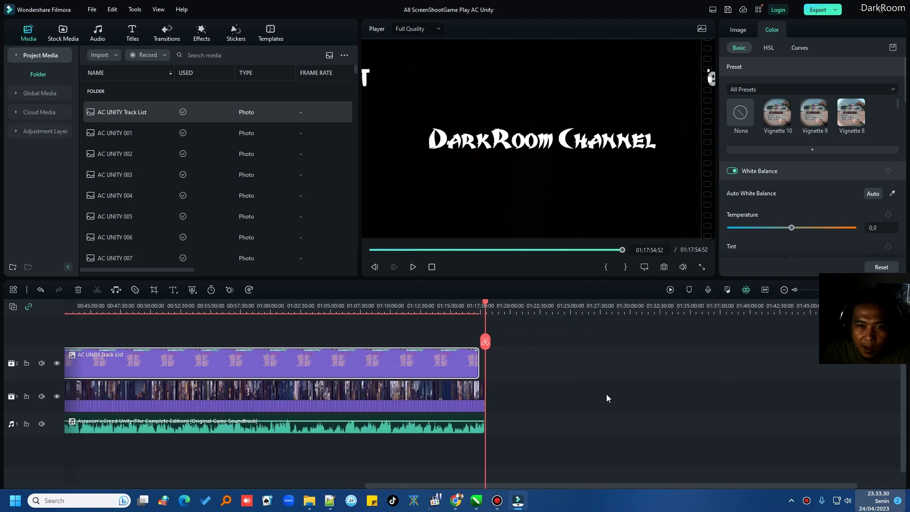
pyautogui.scroll(6, 505, 358)
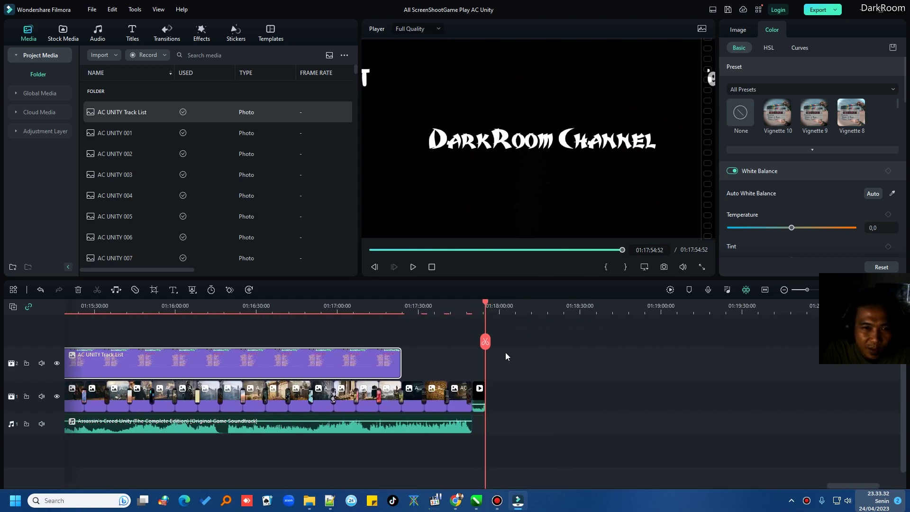
pyautogui.scroll(1, 505, 352)
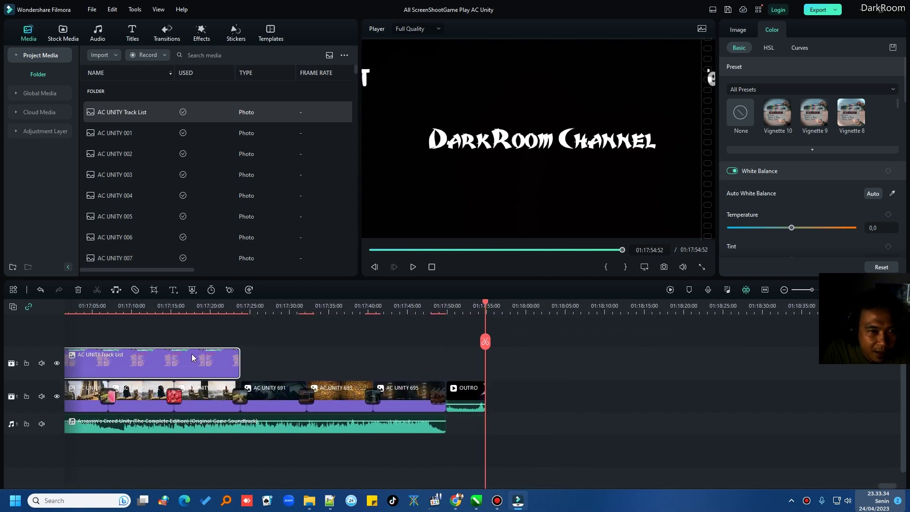
pyautogui.moveTo(238, 360); pyautogui.dragTo(442, 366)
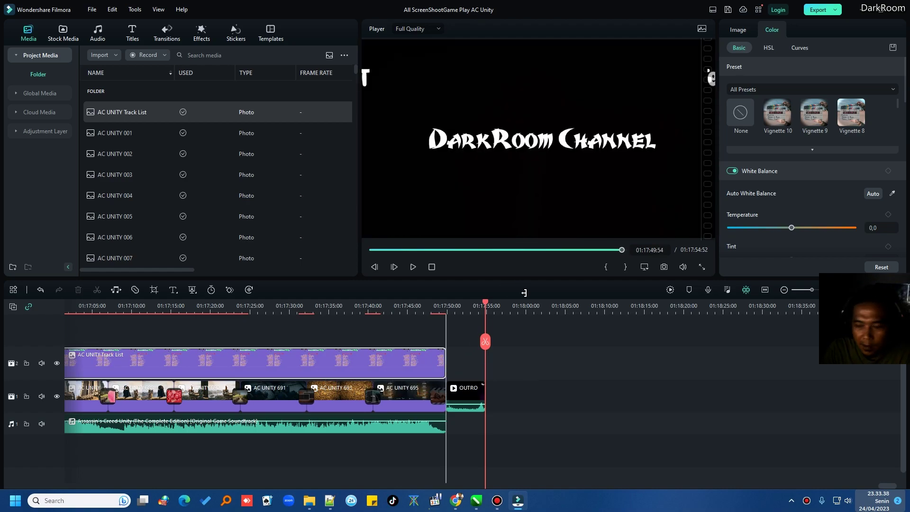
# Play the project from 00:00:00:00 to review the intro and the track list overlay on the images, and stop playback.
pyautogui.press('Home')
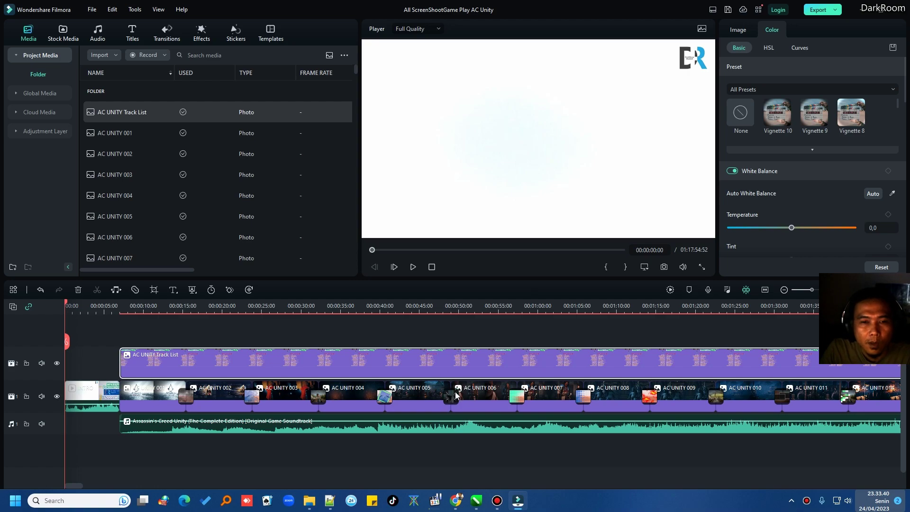
pyautogui.scroll(-2, 456, 395)
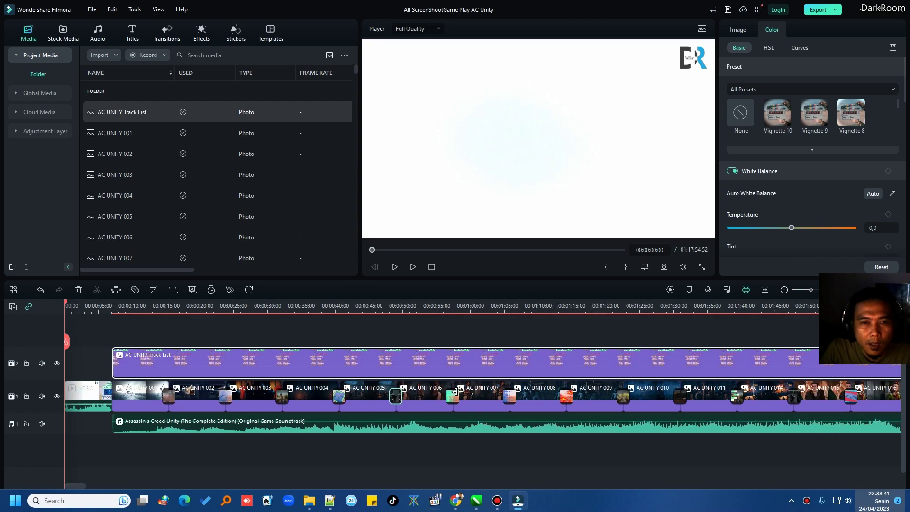
pyautogui.click(413, 270)
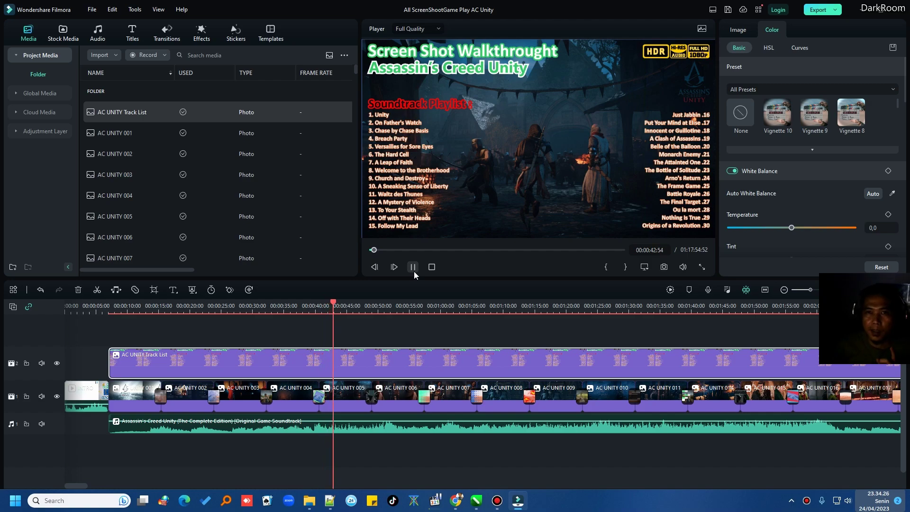
pyautogui.click(496, 169)
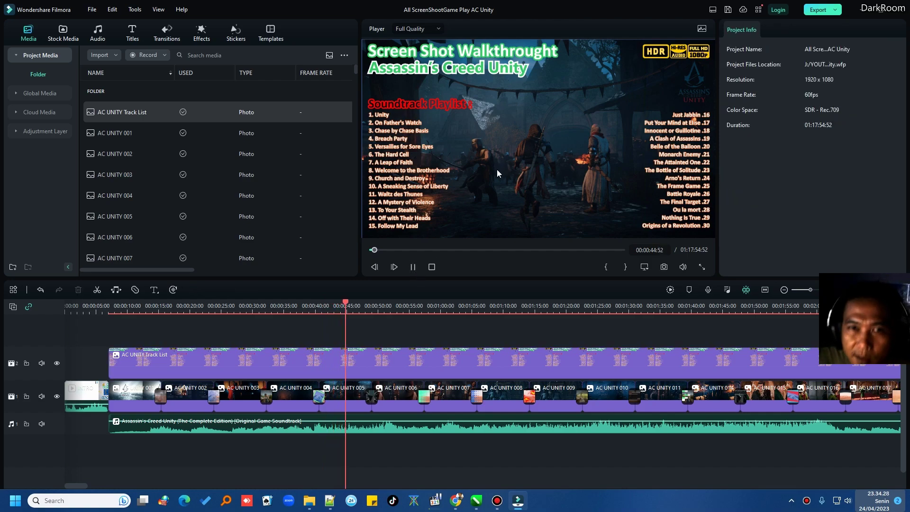
pyautogui.click(431, 267)
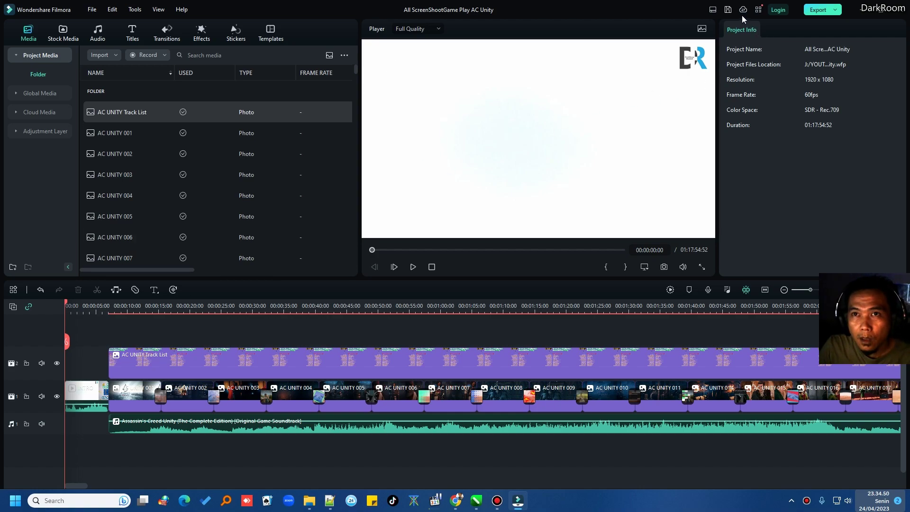
# Open the export dialog for the project with local MP4 output.
pyautogui.click(836, 10)
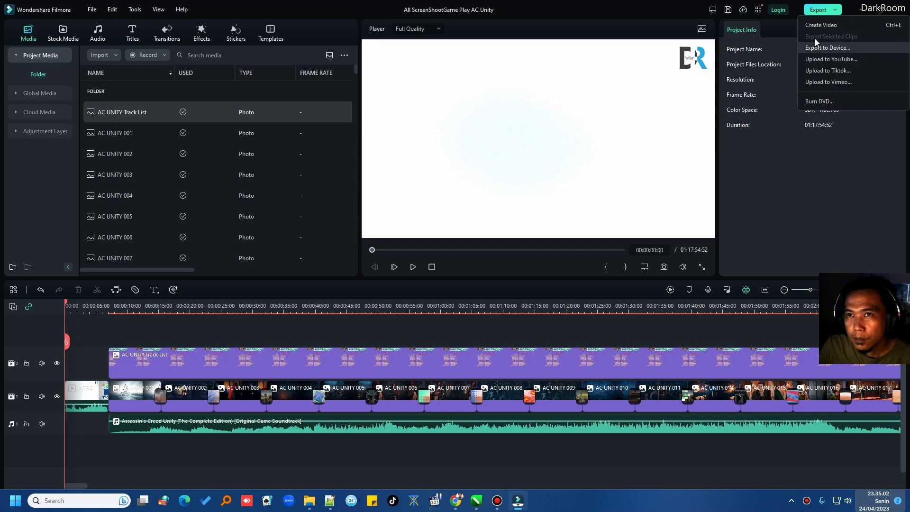
pyautogui.click(791, 12)
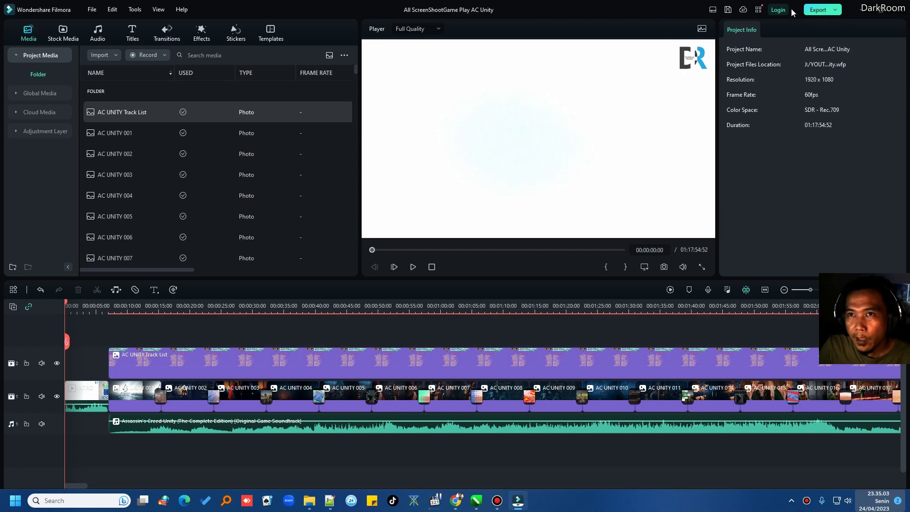
pyautogui.click(834, 10)
pyautogui.click(825, 47)
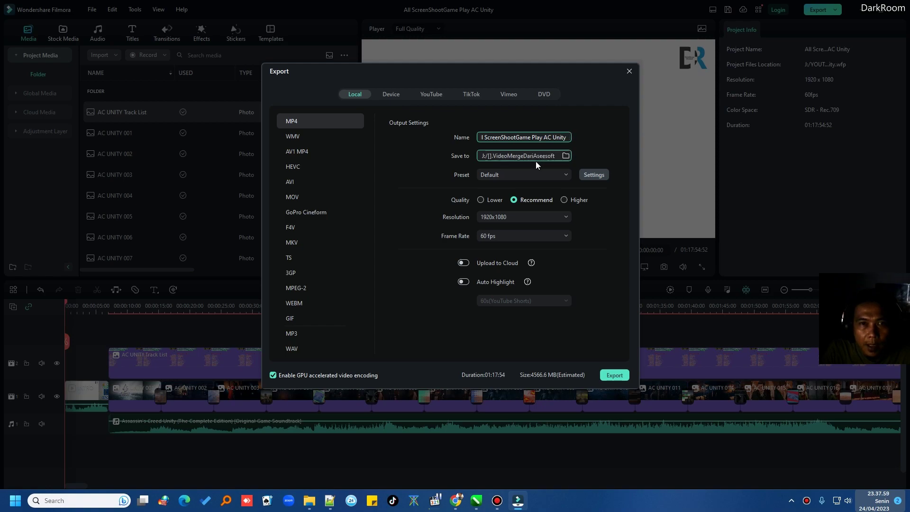
# Review the preset choices and detailed encoding settings without changing them, and set the export quality to Higher.
pyautogui.click(565, 175)
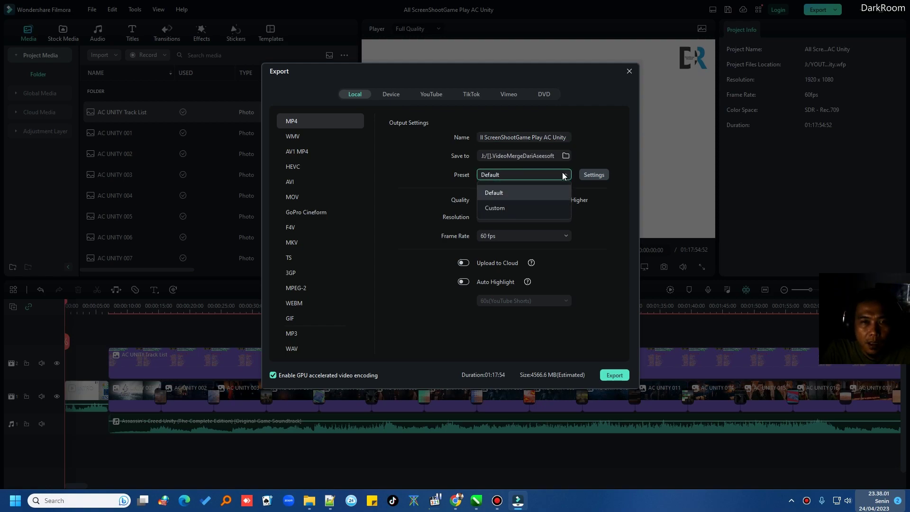
pyautogui.click(564, 175)
pyautogui.click(588, 174)
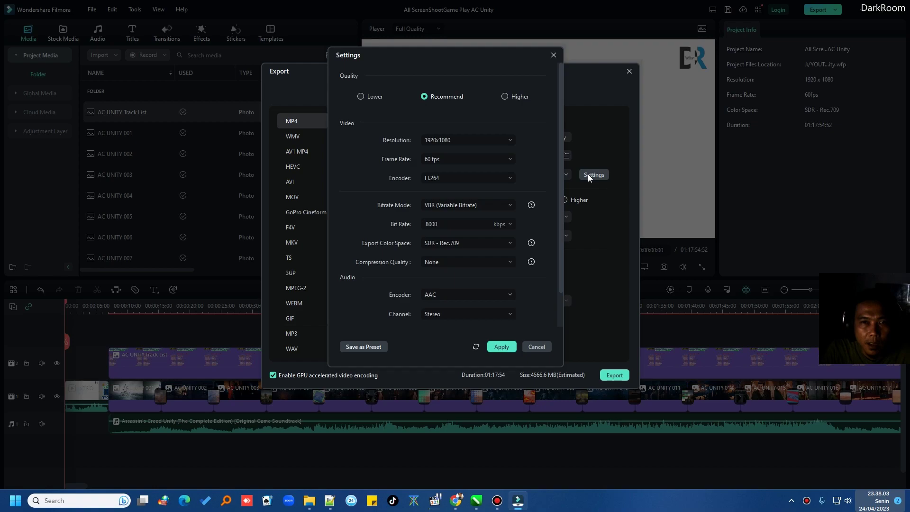
pyautogui.click(536, 347)
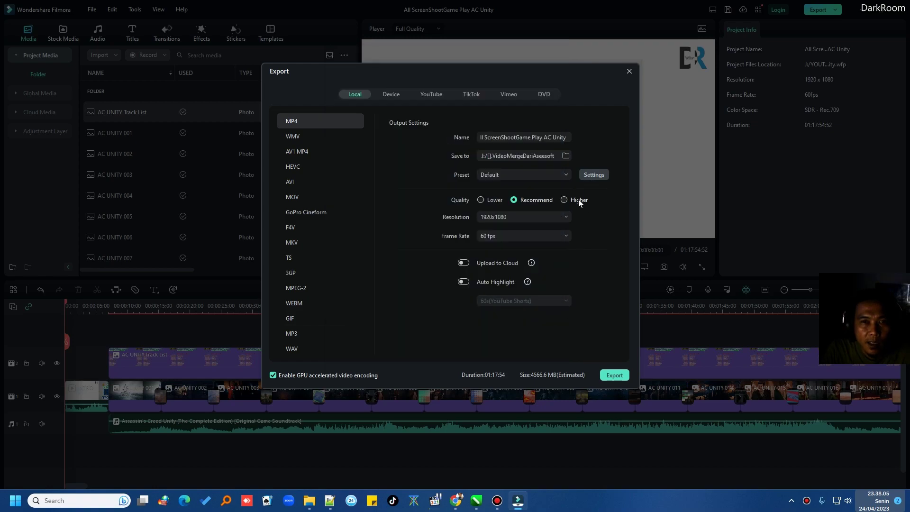
pyautogui.click(565, 200)
# Open the detailed MP4 export settings and examine the resolution, frame rate, video encoder, bitrate mode and bit rate choices without changing them.
pyautogui.click(590, 175)
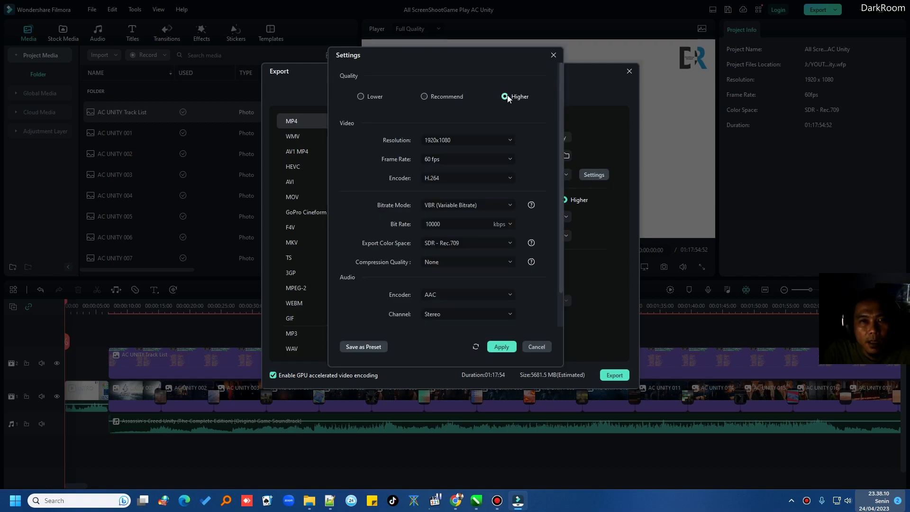
pyautogui.click(449, 142)
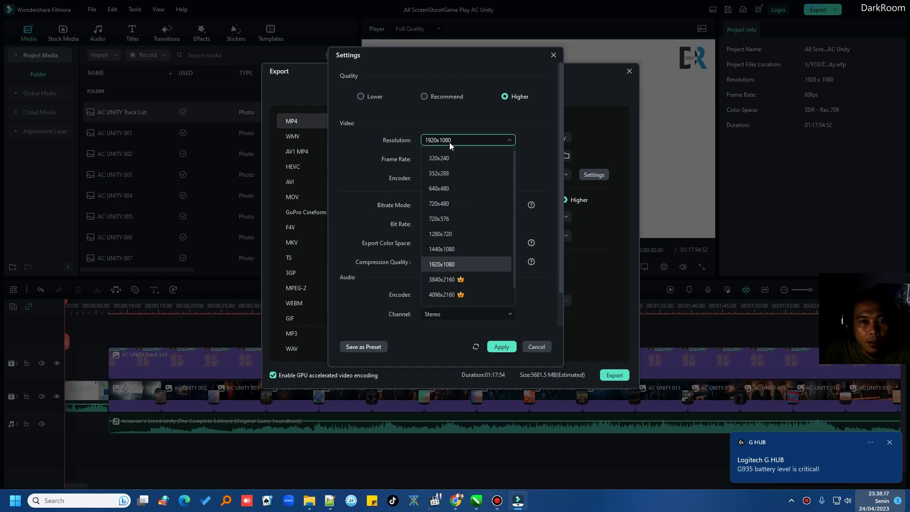
pyautogui.click(449, 143)
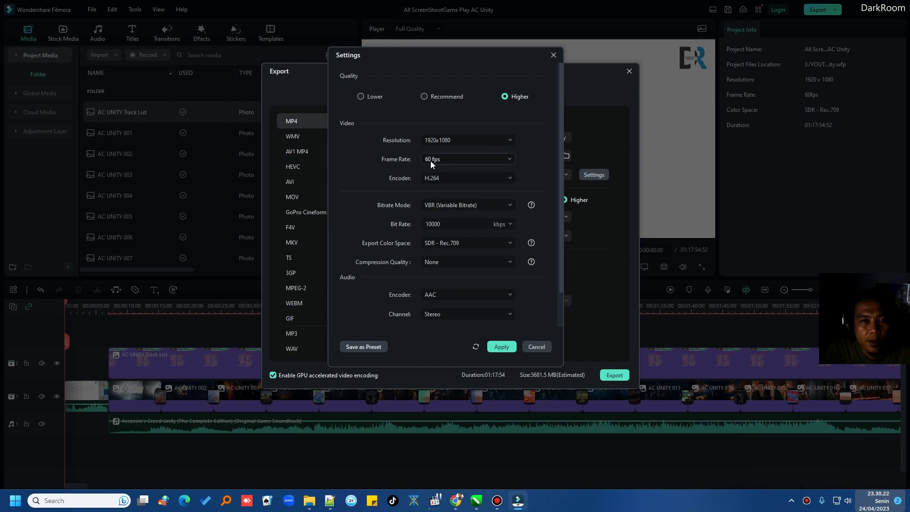
pyautogui.click(476, 159)
pyautogui.click(476, 159)
pyautogui.click(477, 178)
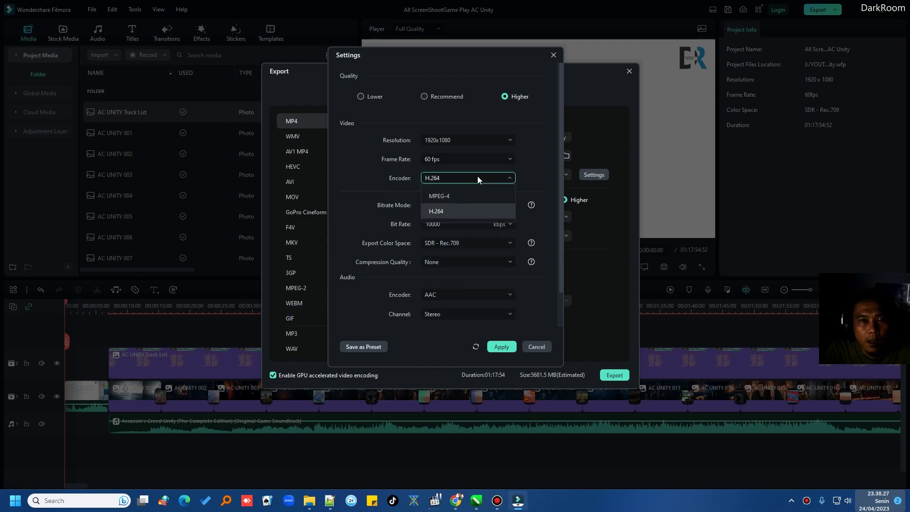
pyautogui.click(477, 178)
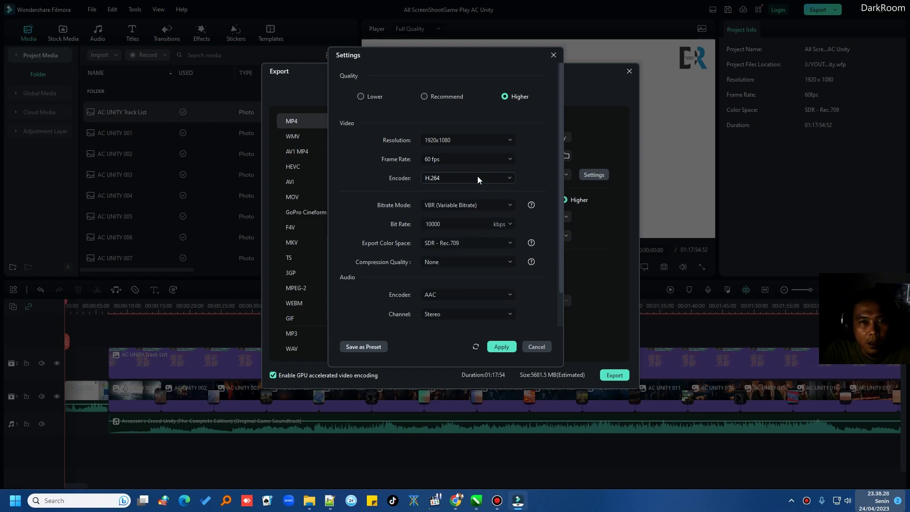
pyautogui.click(476, 205)
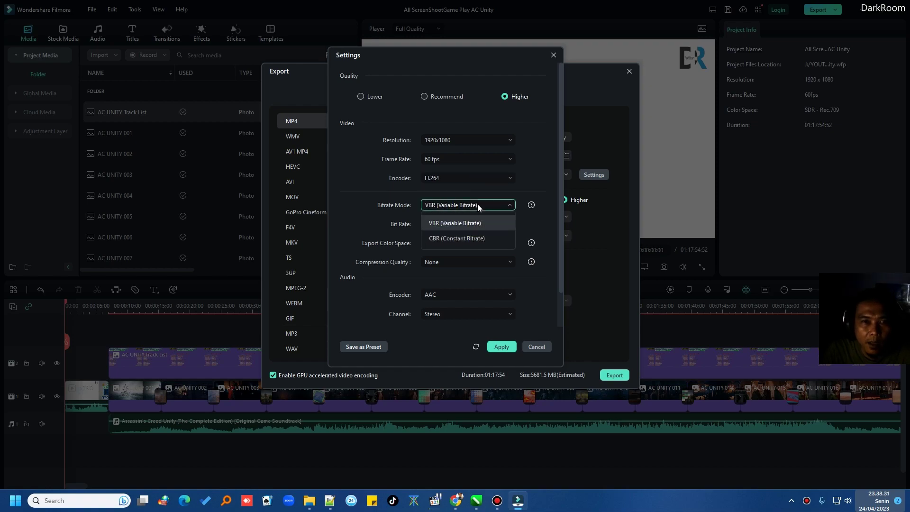
pyautogui.click(477, 203)
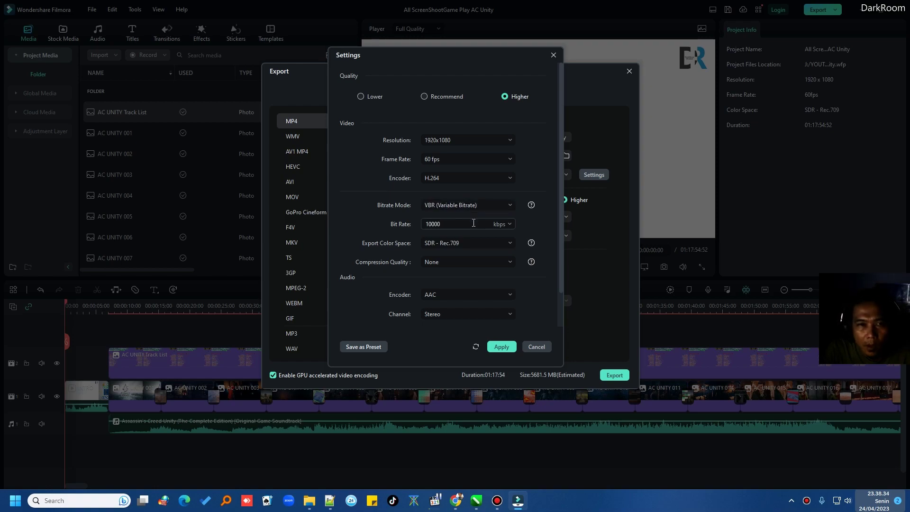
pyautogui.click(510, 224)
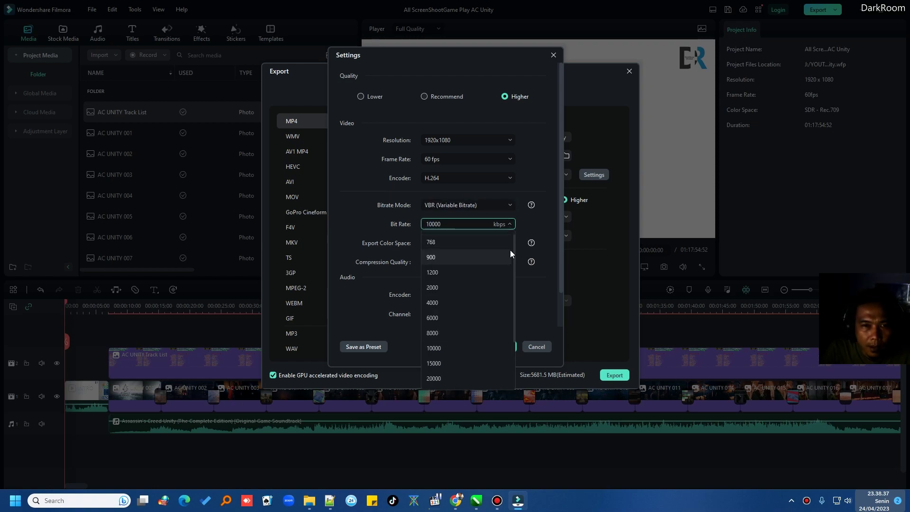
pyautogui.moveTo(513, 240)
pyautogui.mouseDown()
pyautogui.moveTo(511, 293)
pyautogui.moveTo(508, 243)
pyautogui.mouseUp()
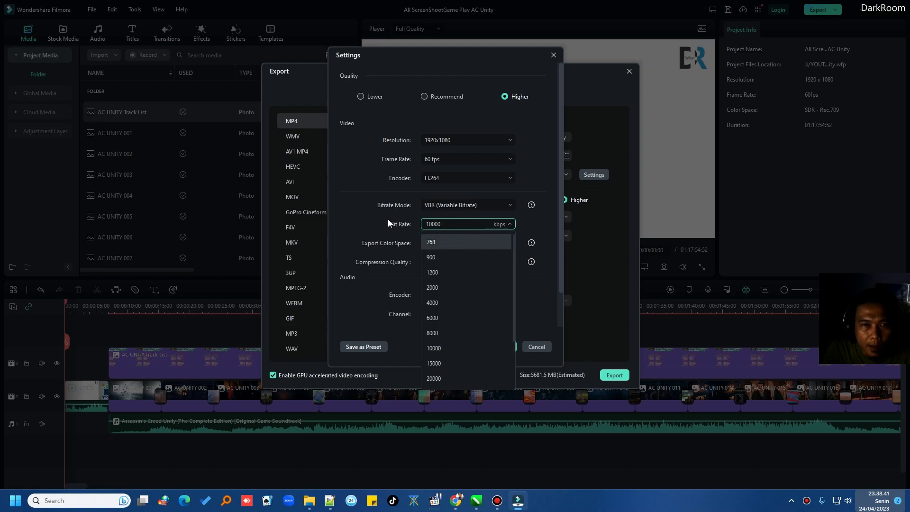
pyautogui.click(434, 224)
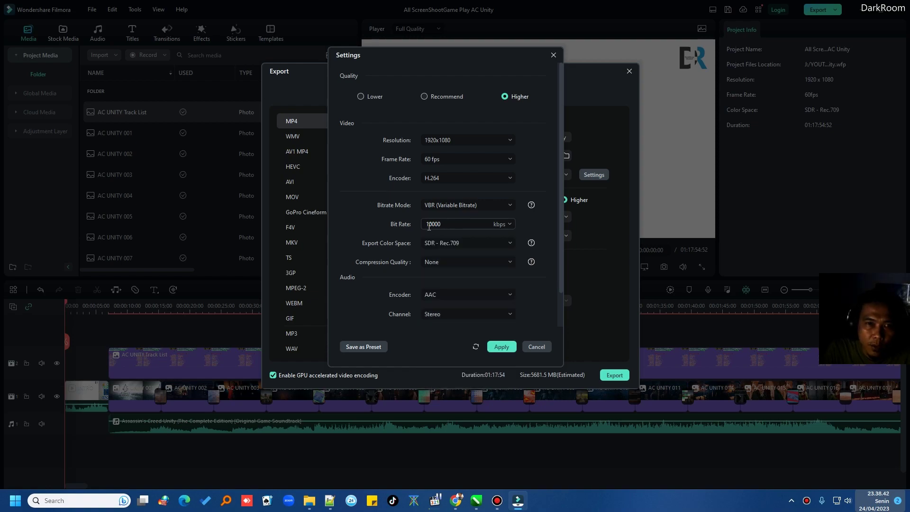
# Set the export color space to HDR - Rec.2100HLG and the compression quality to High, keep the Stereo channel, and apply the settings.
pyautogui.click(439, 245)
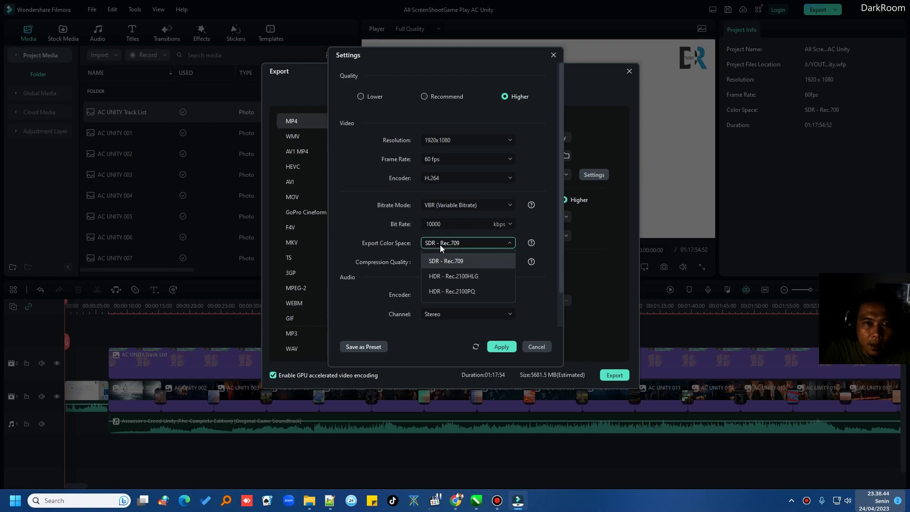
pyautogui.click(443, 277)
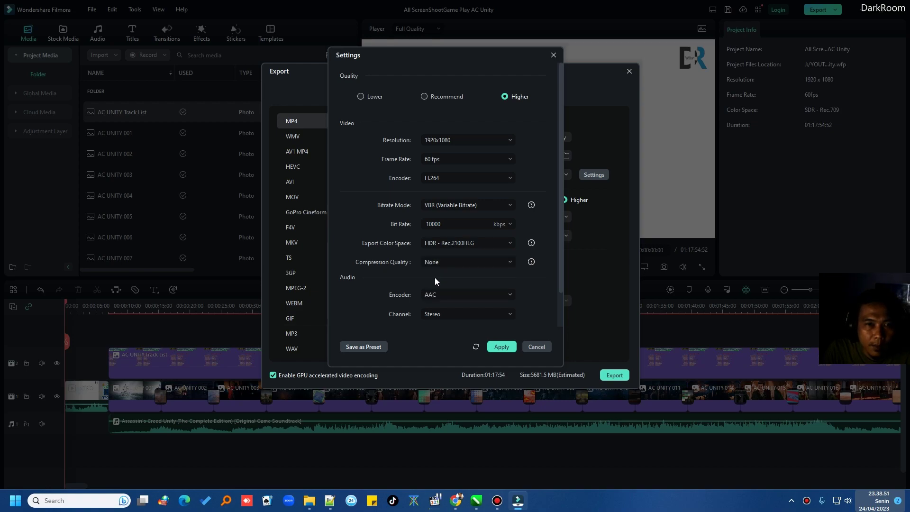
pyautogui.click(451, 261)
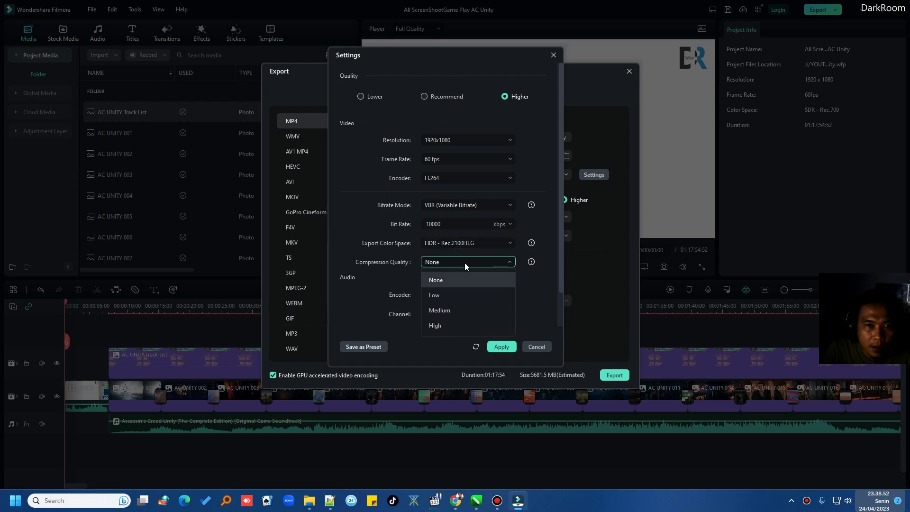
pyautogui.click(445, 327)
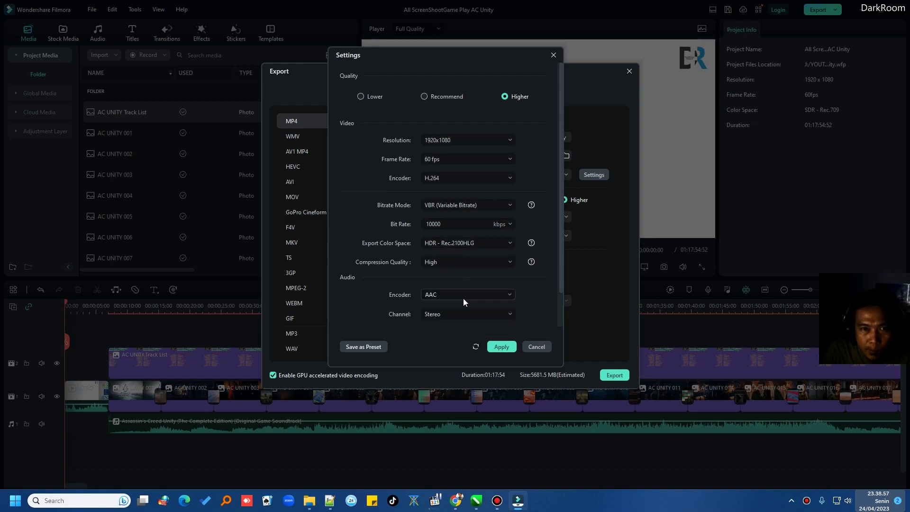
pyautogui.click(461, 312)
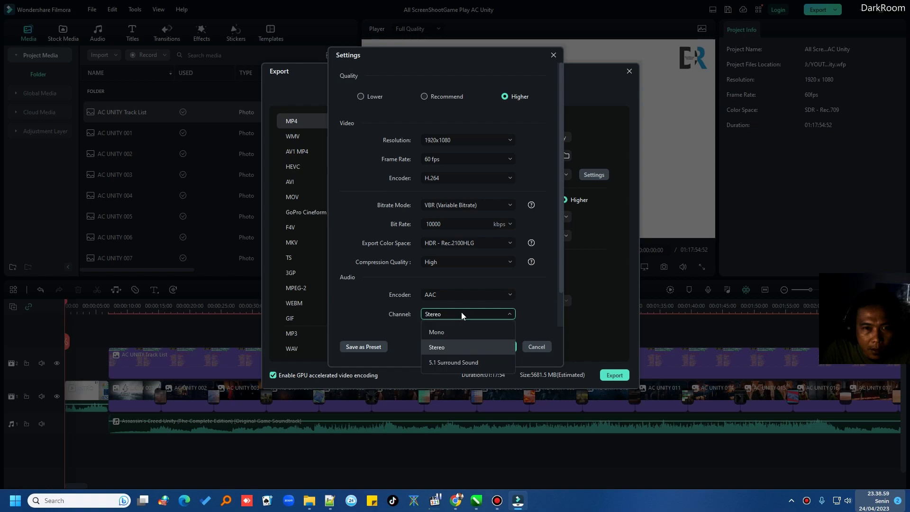
pyautogui.click(453, 314)
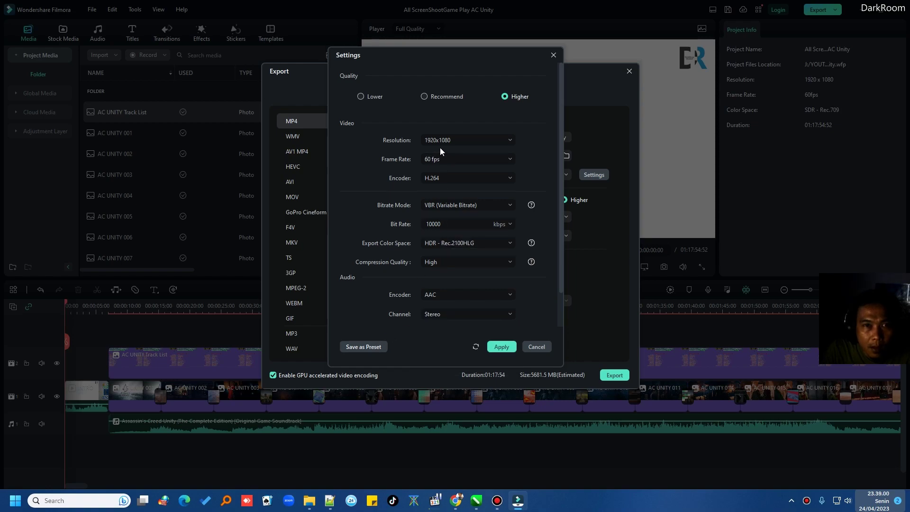
pyautogui.click(499, 348)
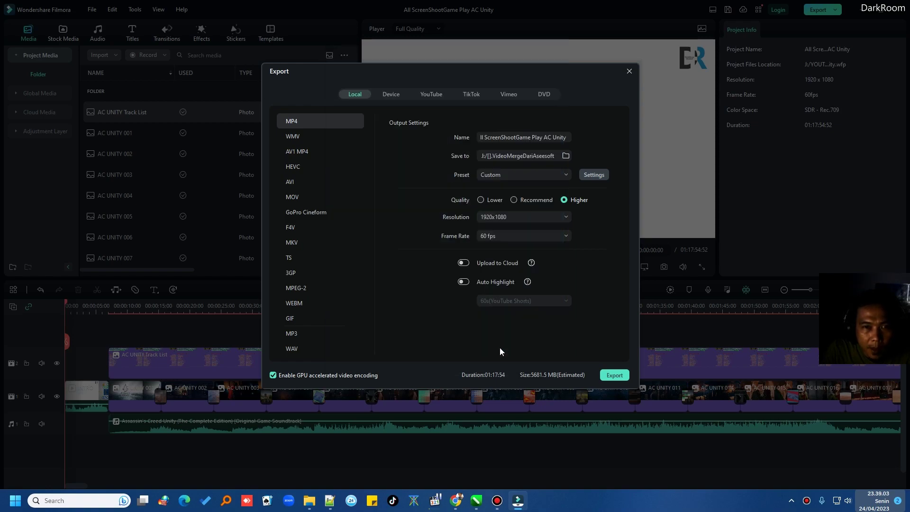
# Check the output resolution and frame rate choices, keep 1920x1080 at 60 fps, and export the project as a local MP4.
pyautogui.click(500, 216)
pyautogui.click(500, 215)
pyautogui.click(501, 235)
pyautogui.click(502, 237)
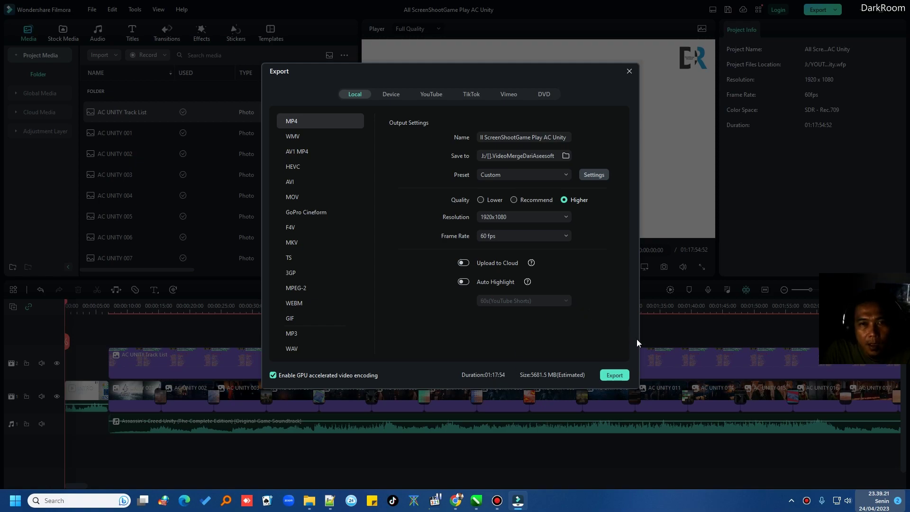
pyautogui.click(614, 375)
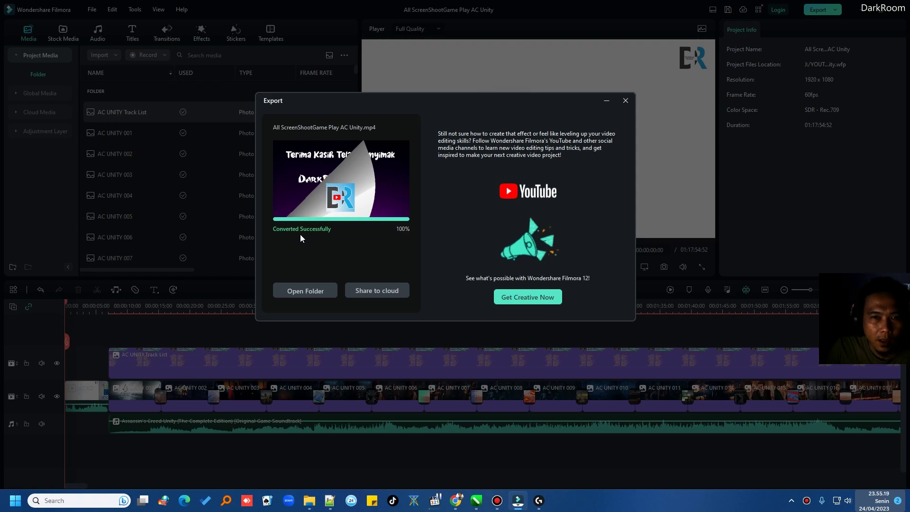
# Play the exported All ScreenShootGame Play AC Unity.mp4 from its output folder, check it full screen from 00:09:17, and return to the Filmora project.
pyautogui.click(299, 290)
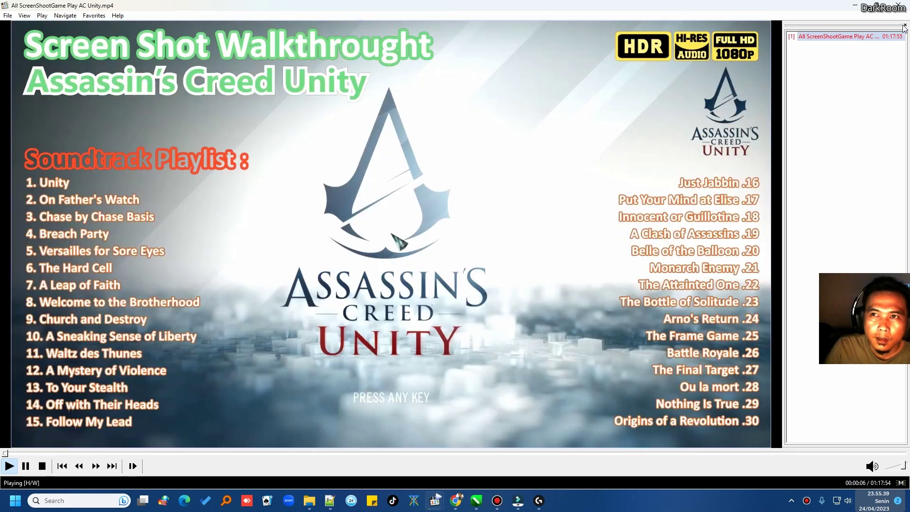
pyautogui.click(904, 26)
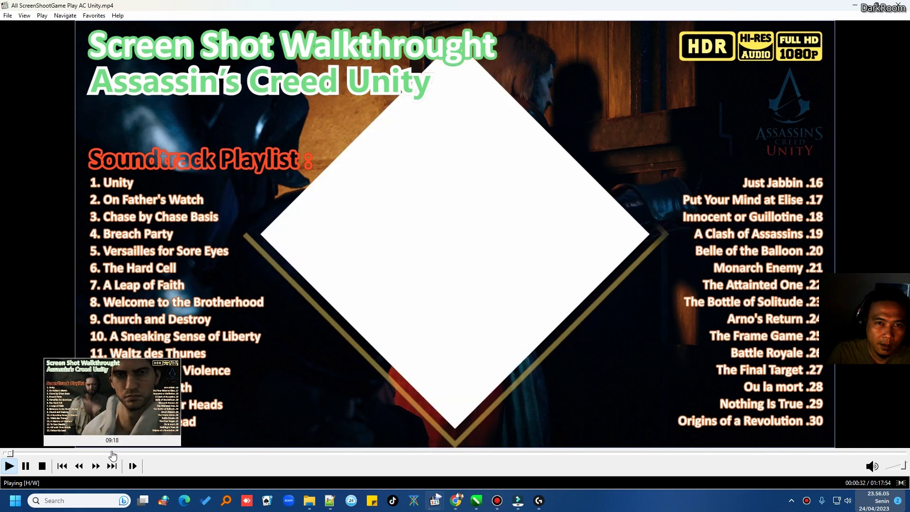
pyautogui.click(112, 453)
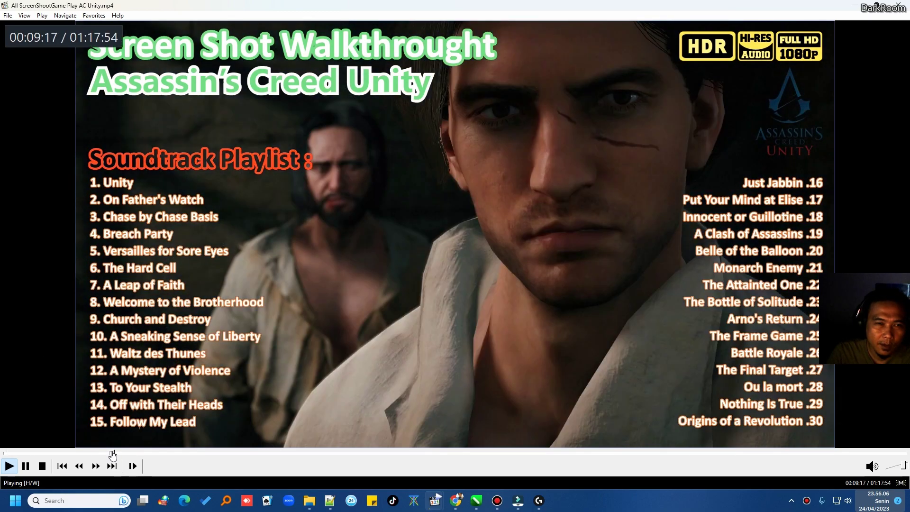
pyautogui.doubleClick(367, 316)
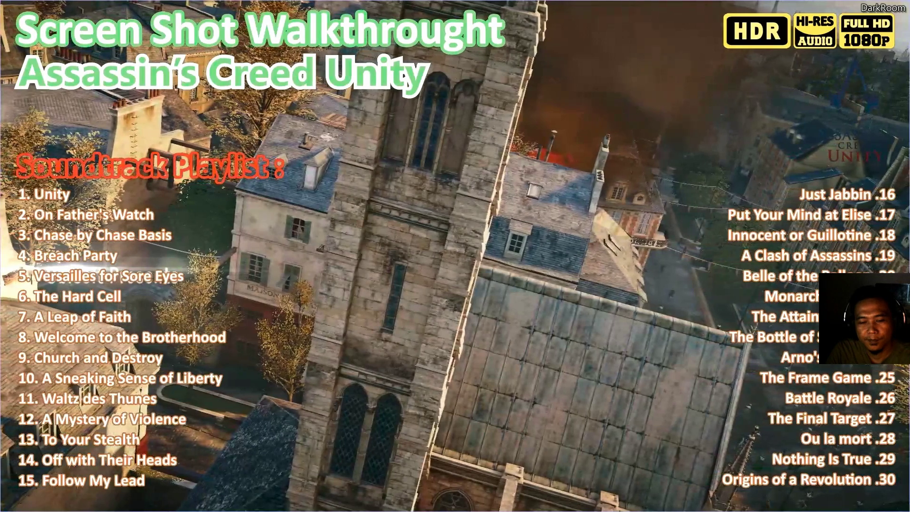
pyautogui.doubleClick(631, 167)
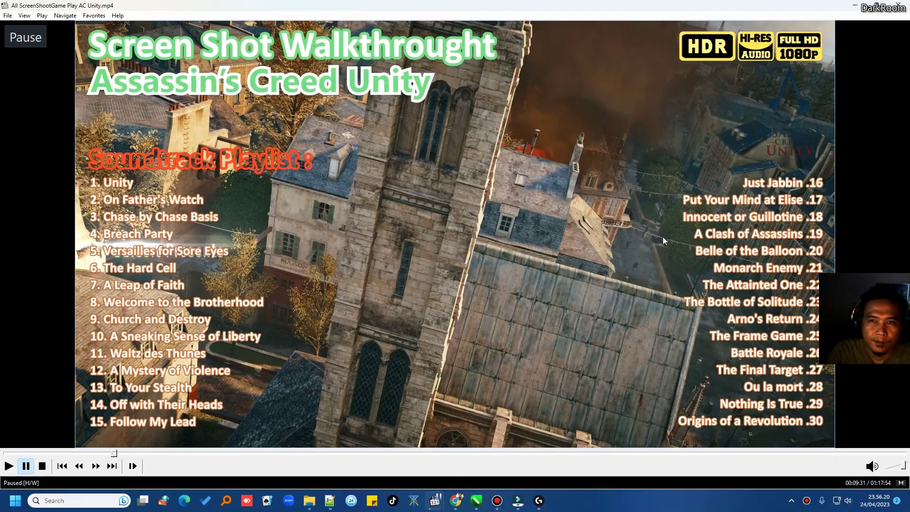
pyautogui.click(855, 7)
pyautogui.click(608, 74)
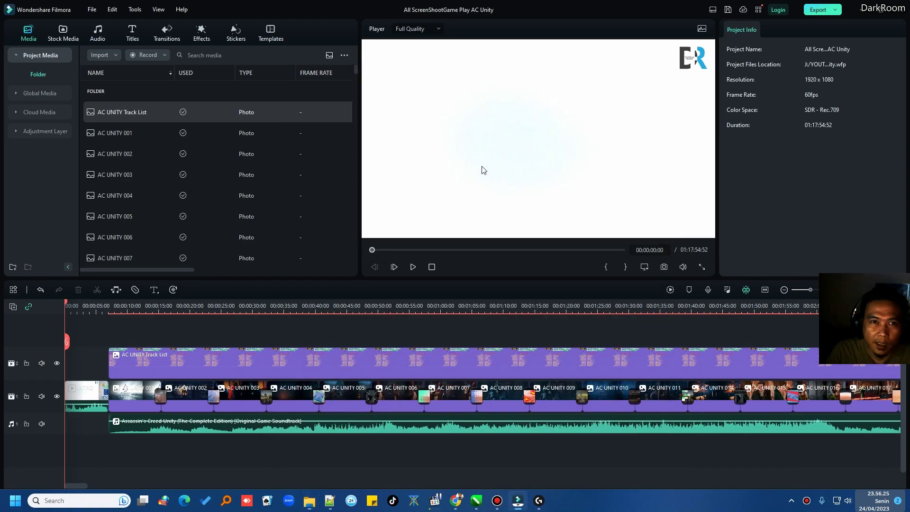